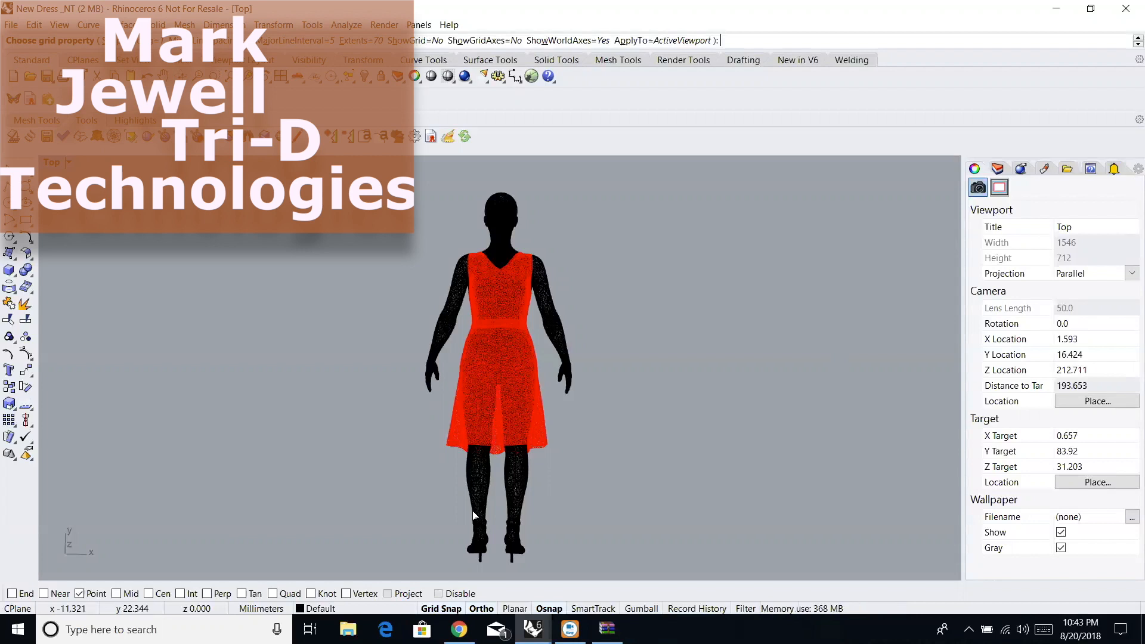
Switch to the open Single Dress model and select the dress mesh briefly to inspect it as a whole.
mouse_move(532, 627)
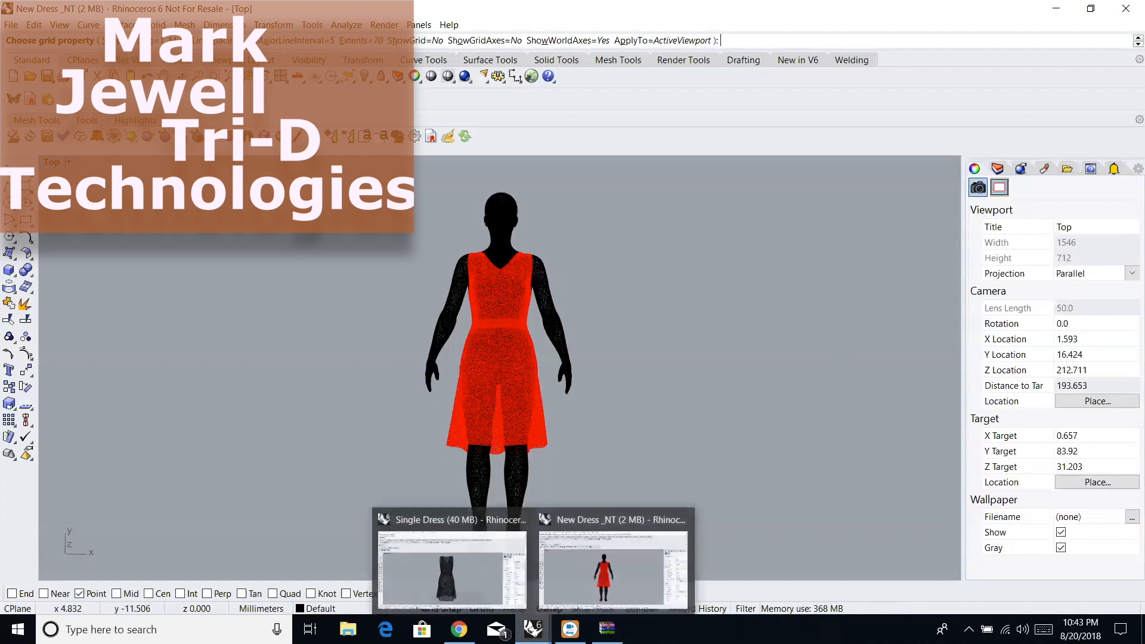
left_click(499, 600)
left_click(500, 600)
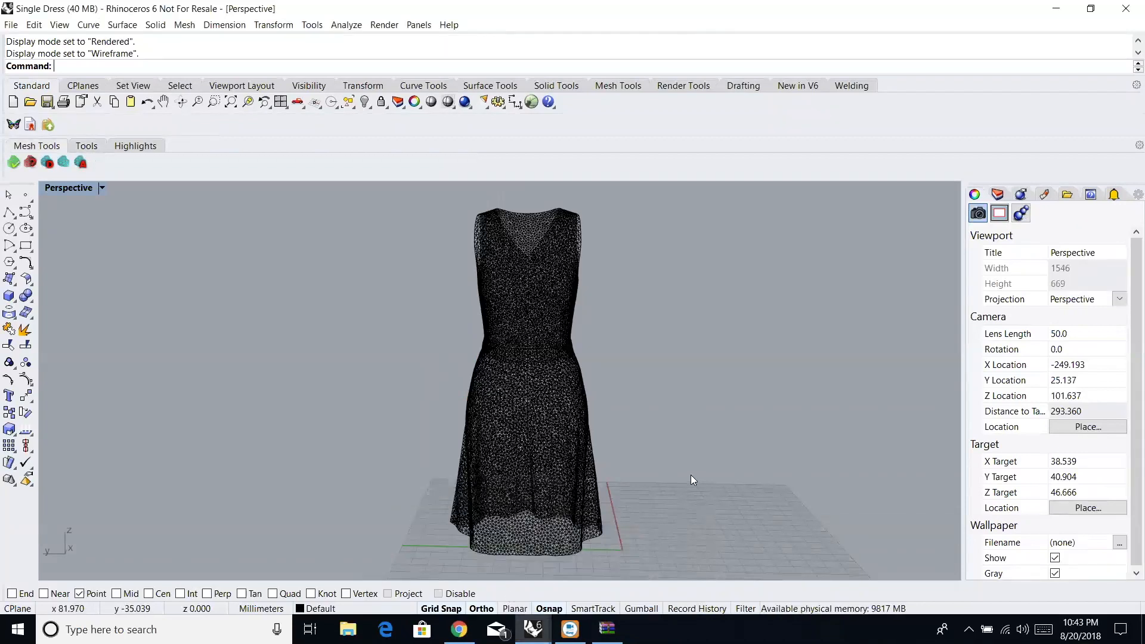
left_click(589, 444)
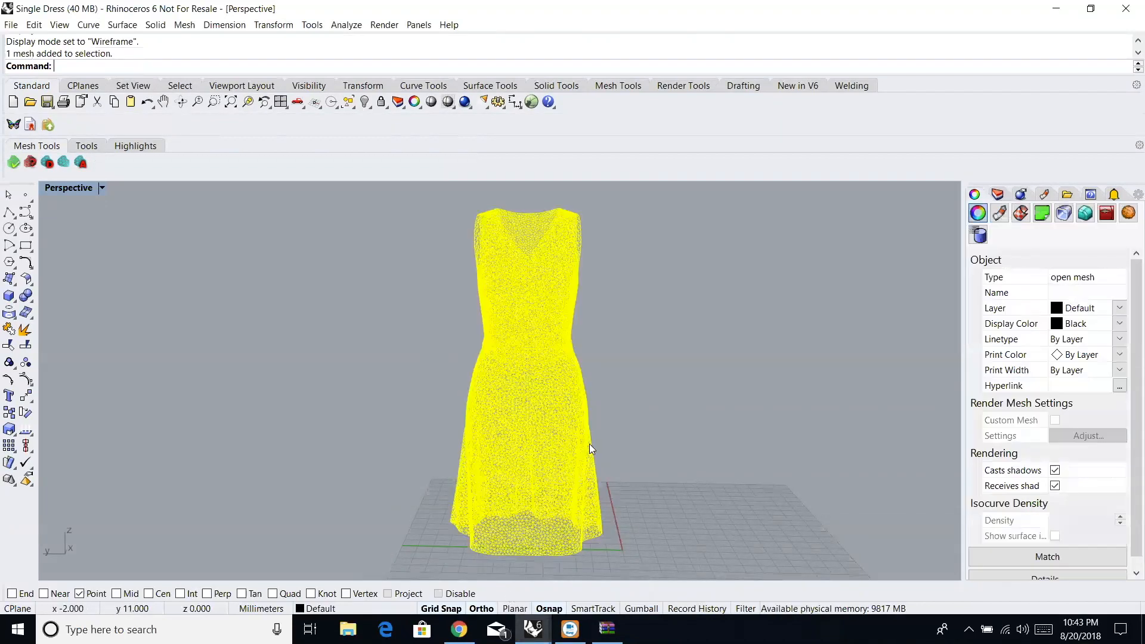
left_click(622, 428)
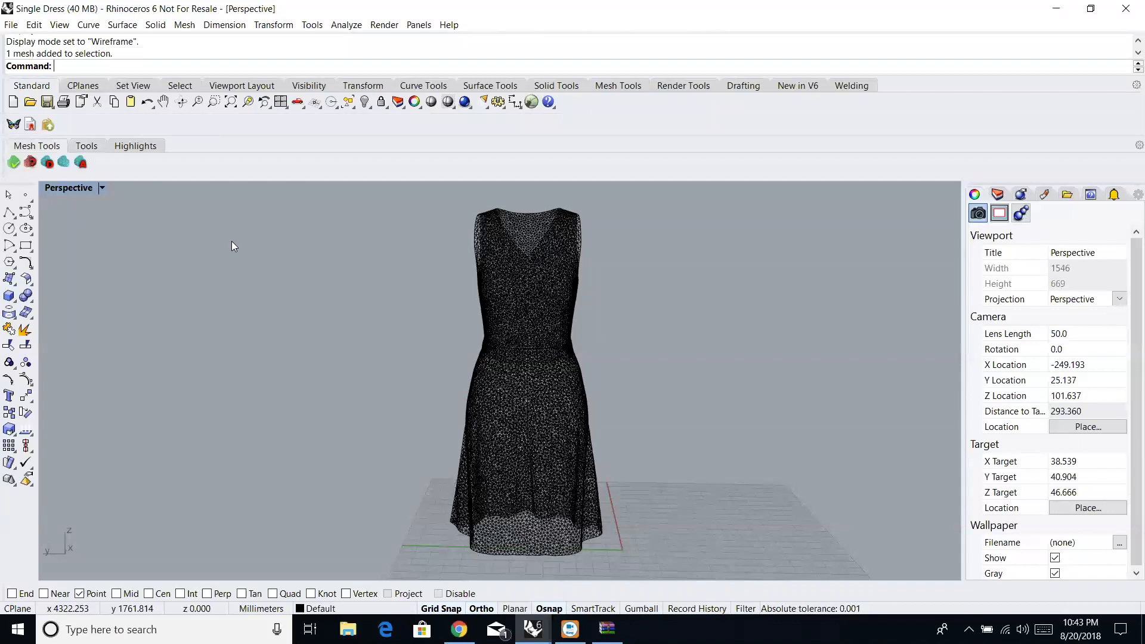
Explode the whole dress mesh into its separate panel meshes.
type("Explode")
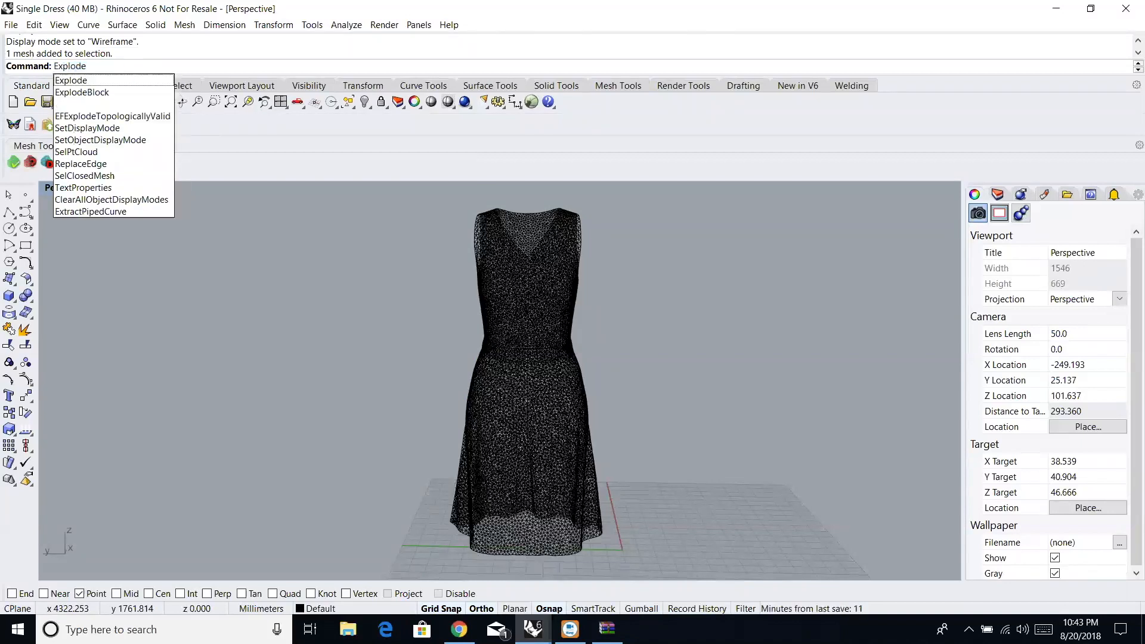
key("Return")
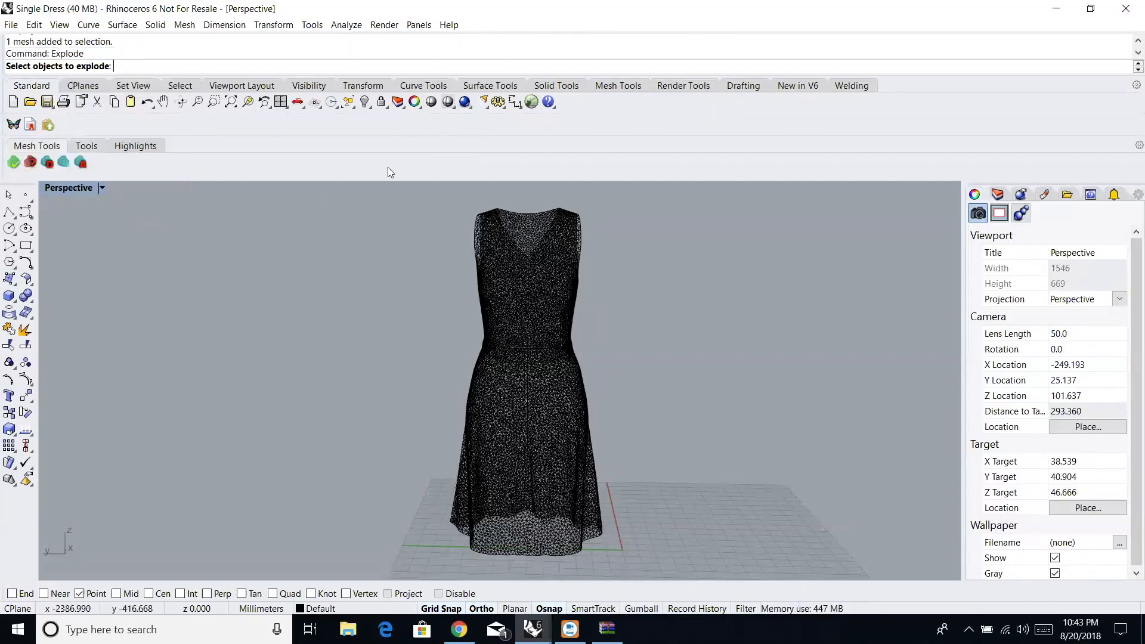
left_click_drag(396, 194, 659, 567)
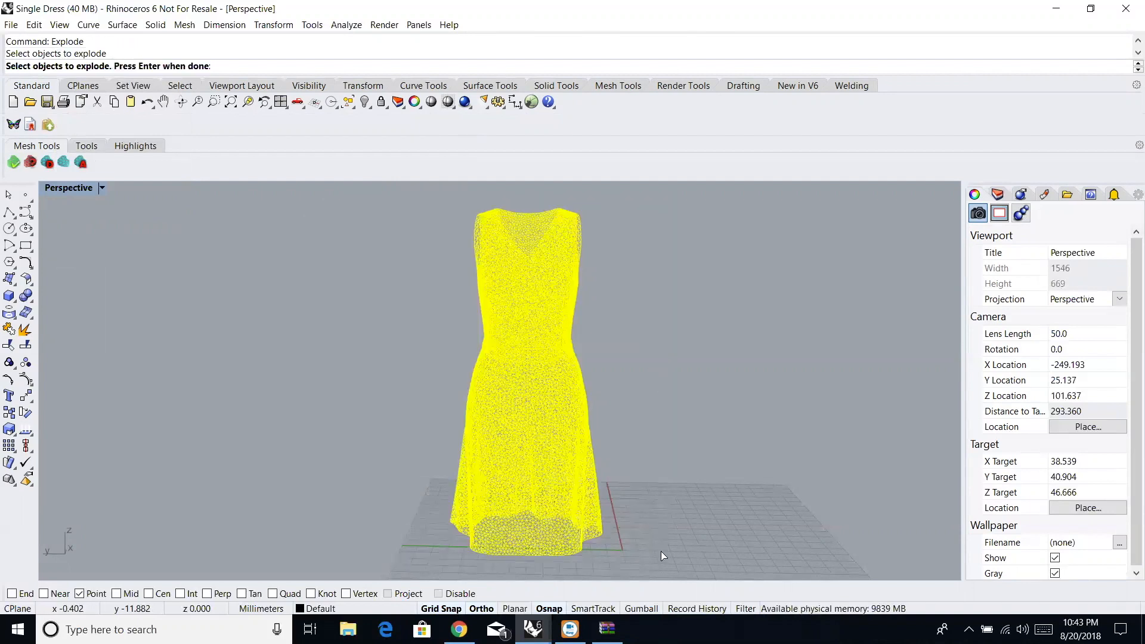
key("Return")
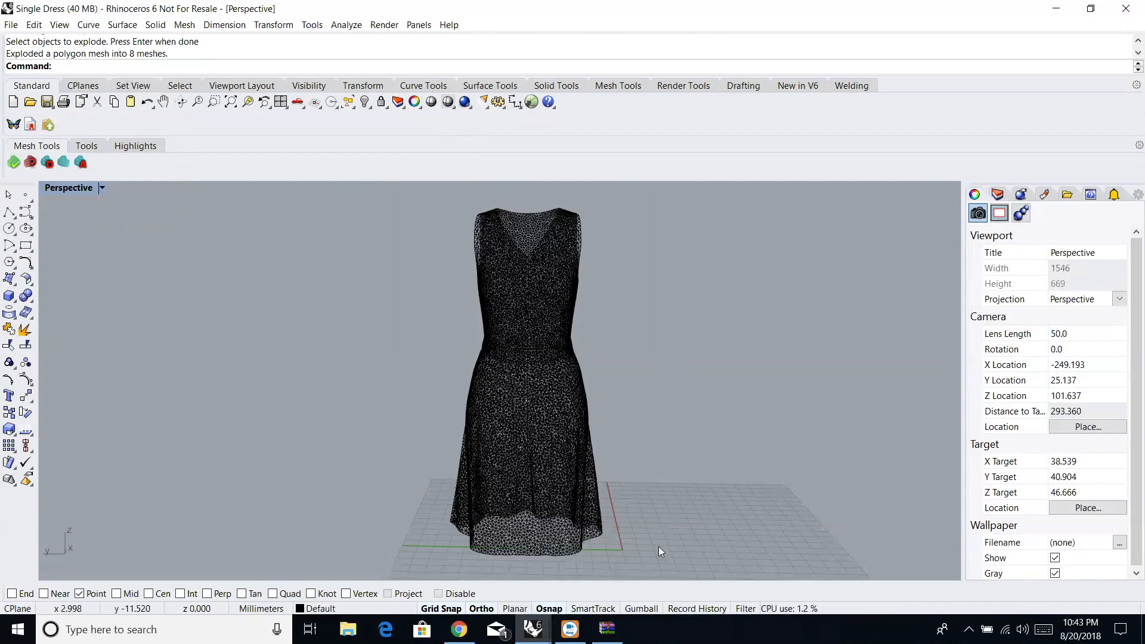
Examine the individual bodice, skirt and back panel meshes of the exploded dress by picking them one after another.
left_click(568, 335)
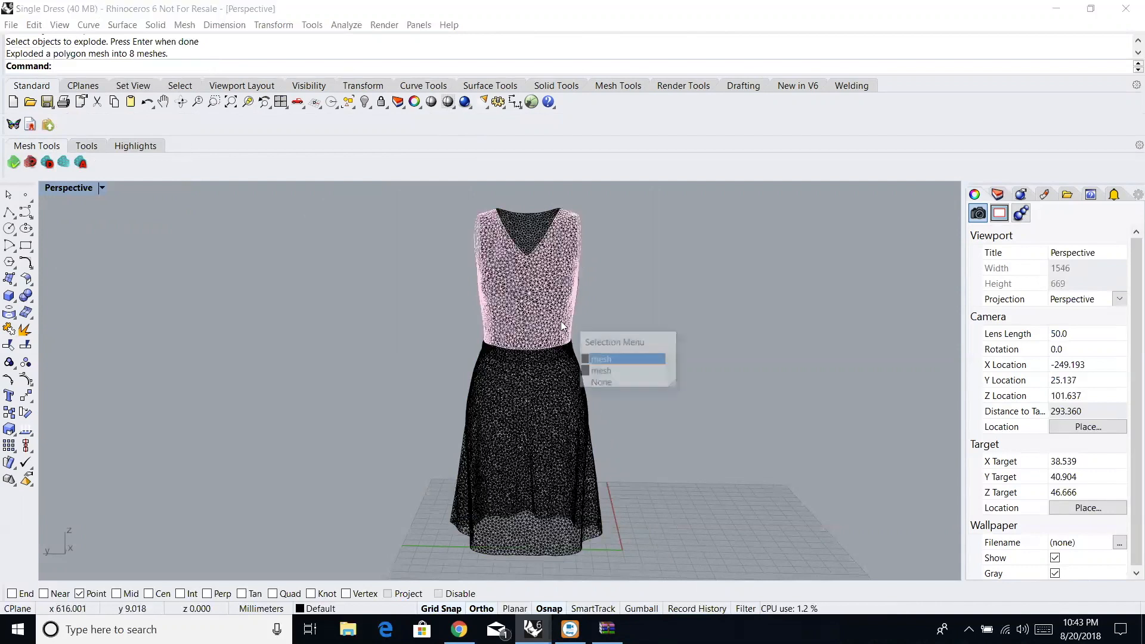
left_click(558, 354)
left_click(513, 392)
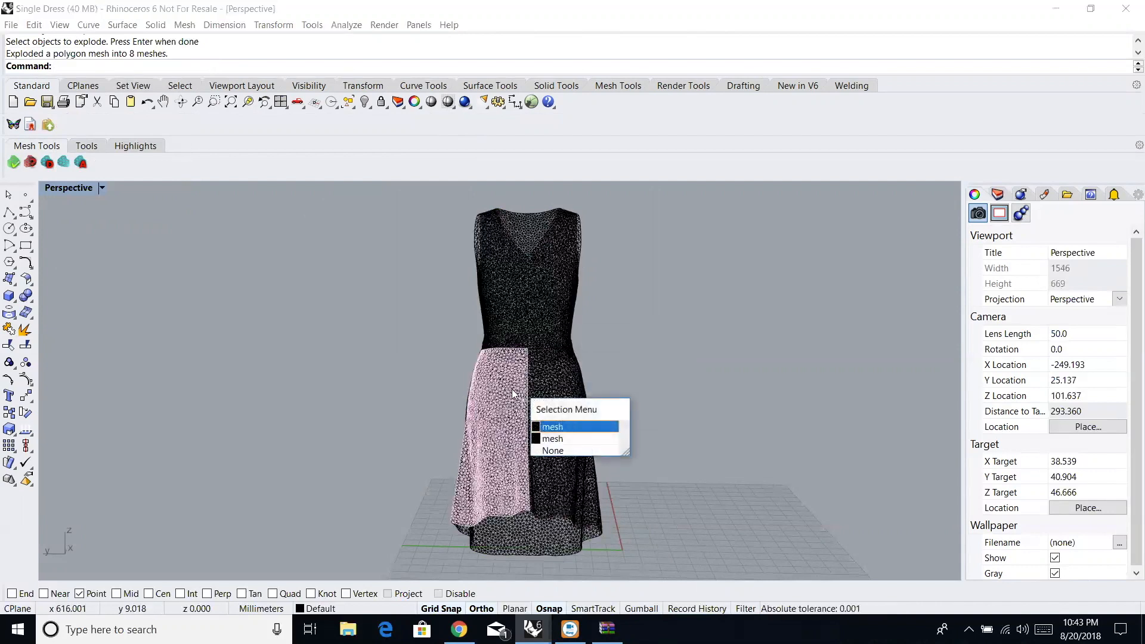
left_click(550, 468)
left_click(545, 338)
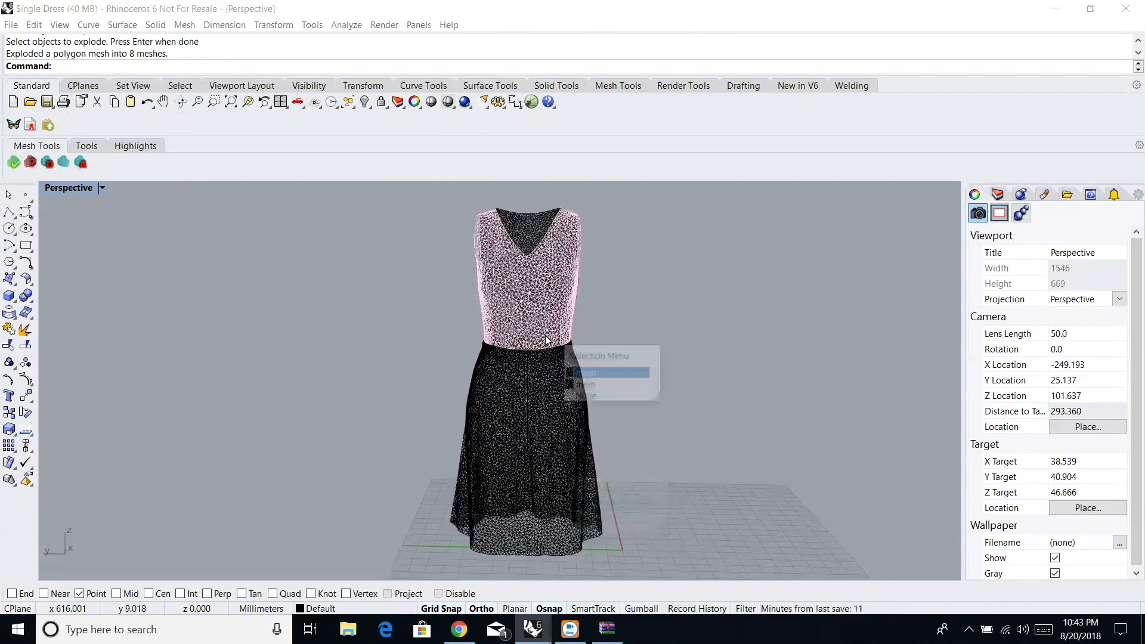
left_click(535, 357)
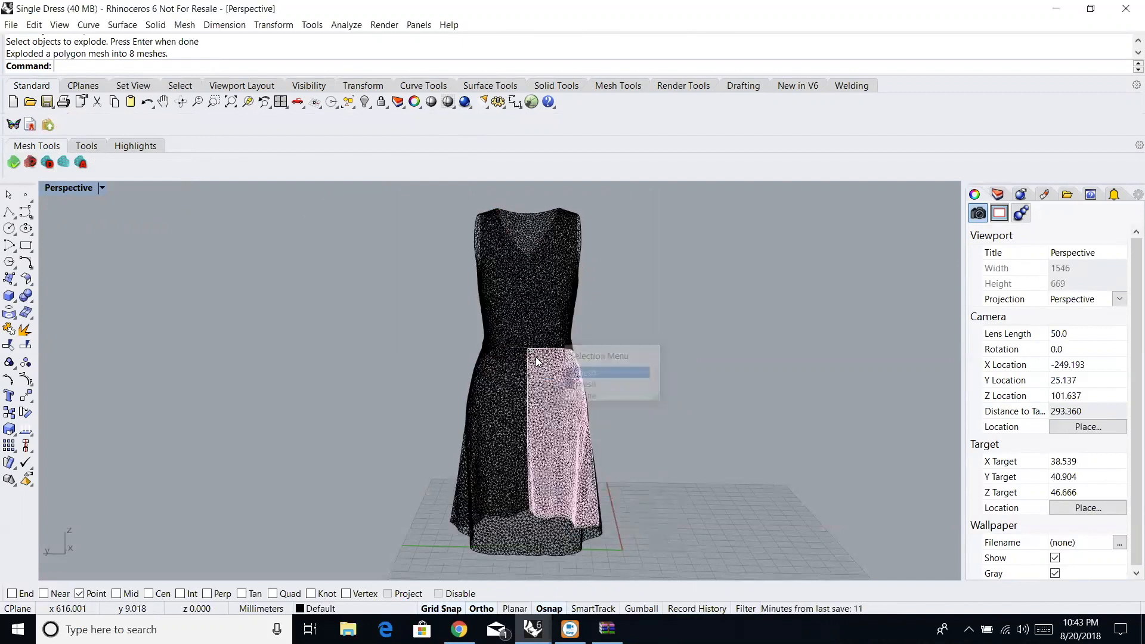
left_click(499, 350)
left_click(634, 337)
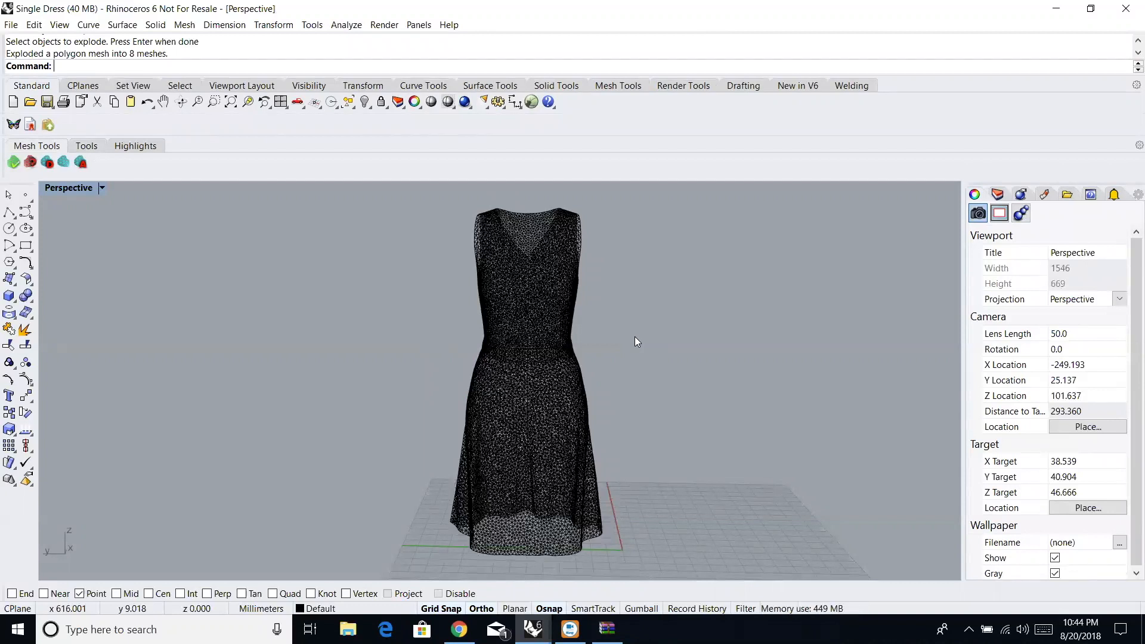
left_click(570, 381)
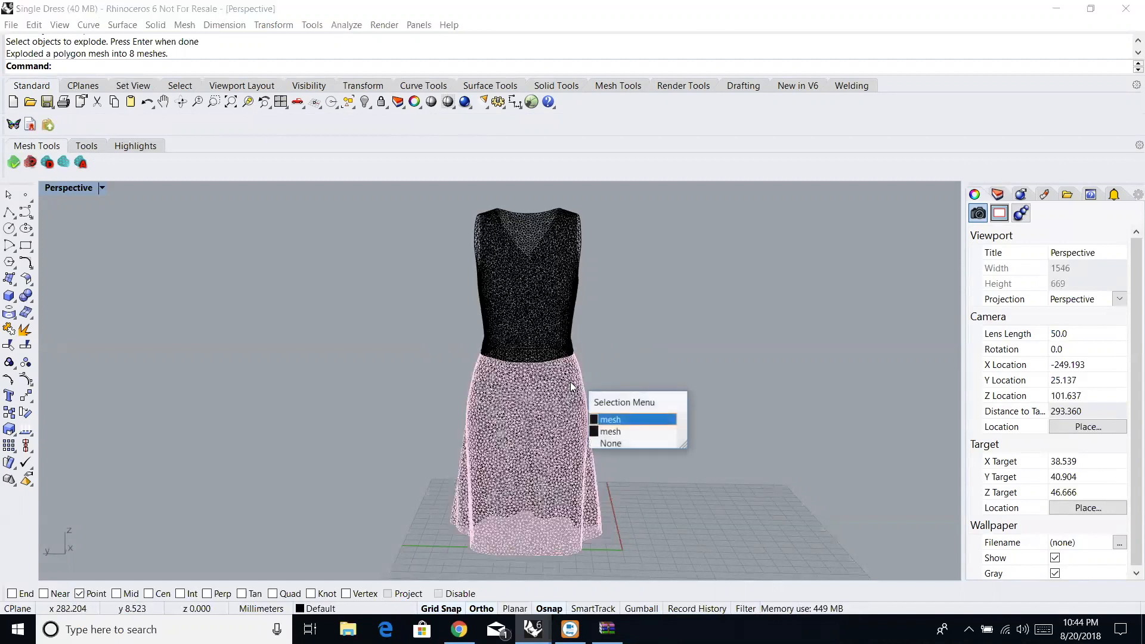
left_click(571, 344)
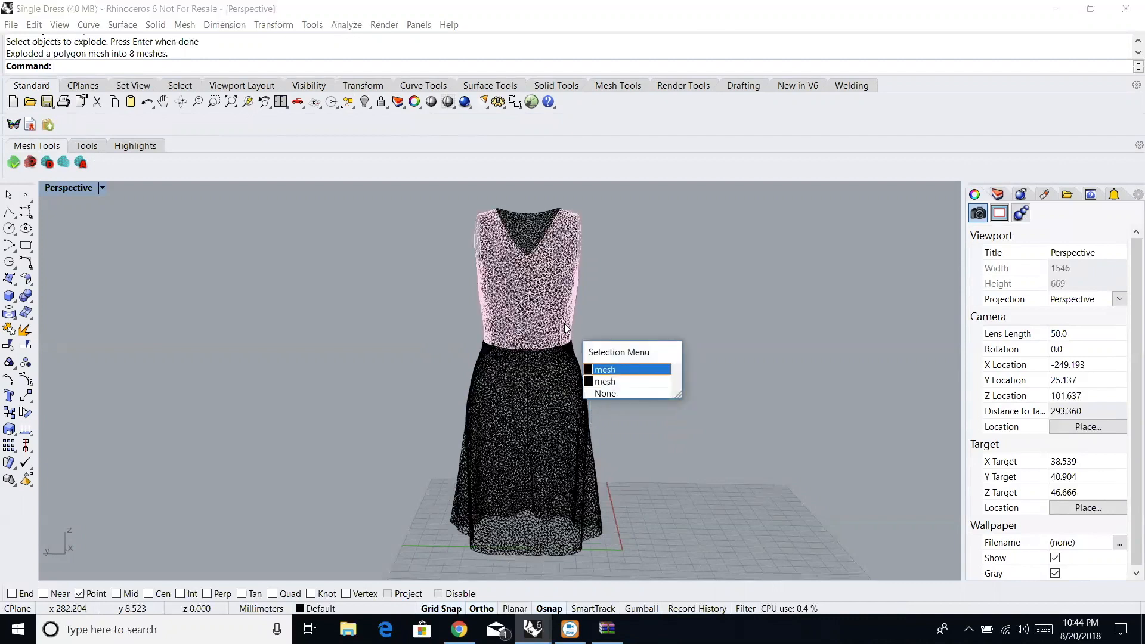
left_click(525, 221)
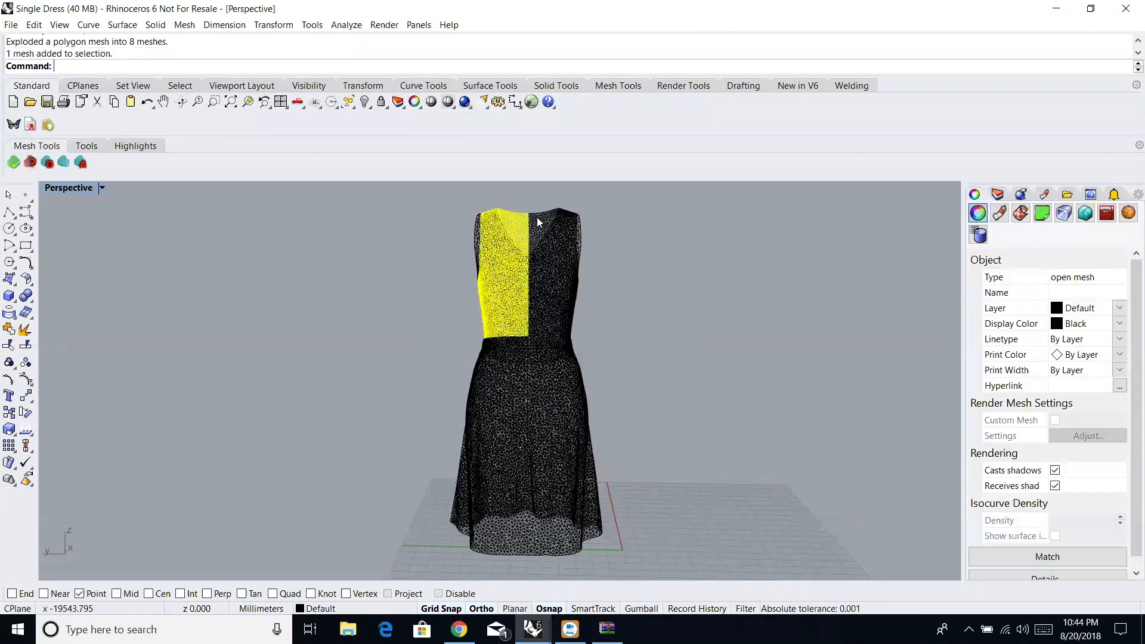
left_click(537, 217)
left_click(665, 250)
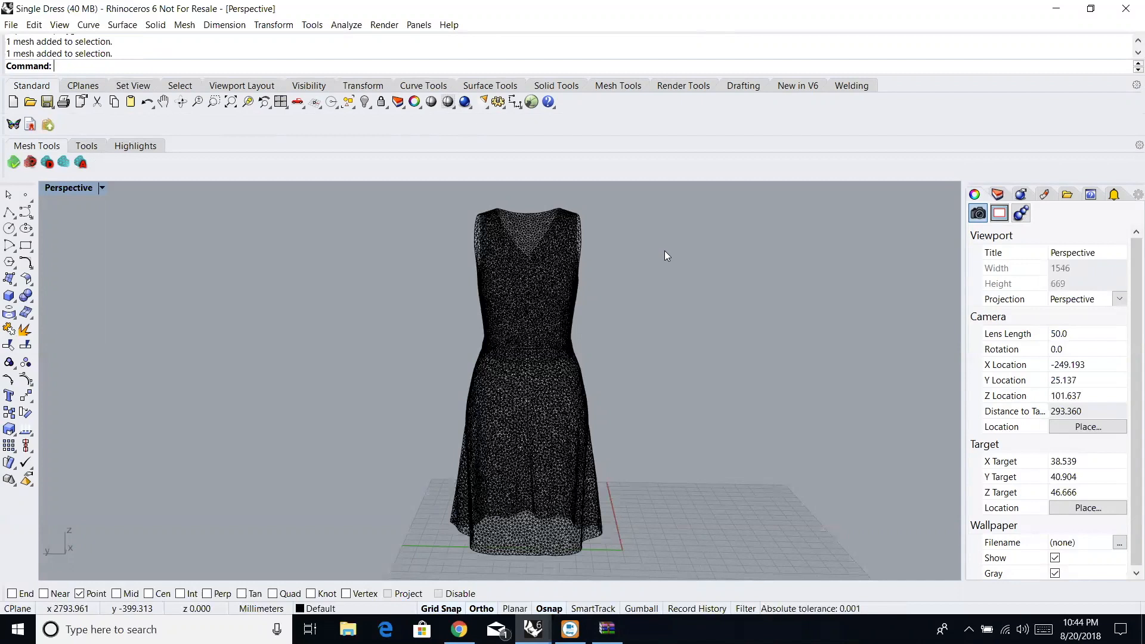
Select all dress panels and replace the color texture of their material 1A with the Dress-1-blocking-bake-B image.
left_click_drag(412, 193, 647, 561)
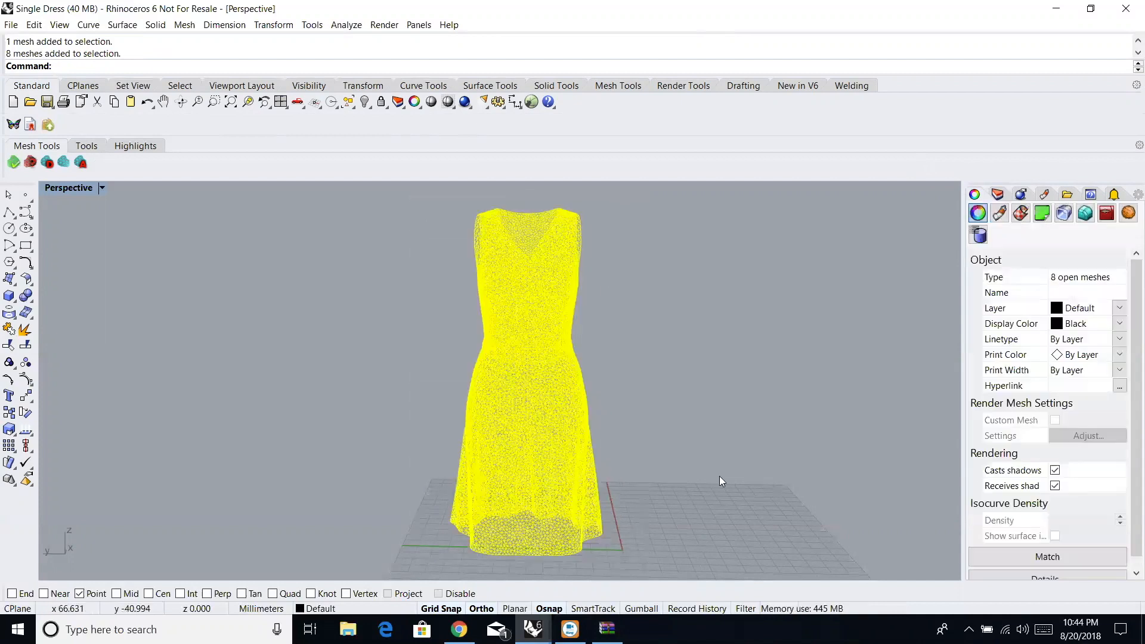
left_click(996, 215)
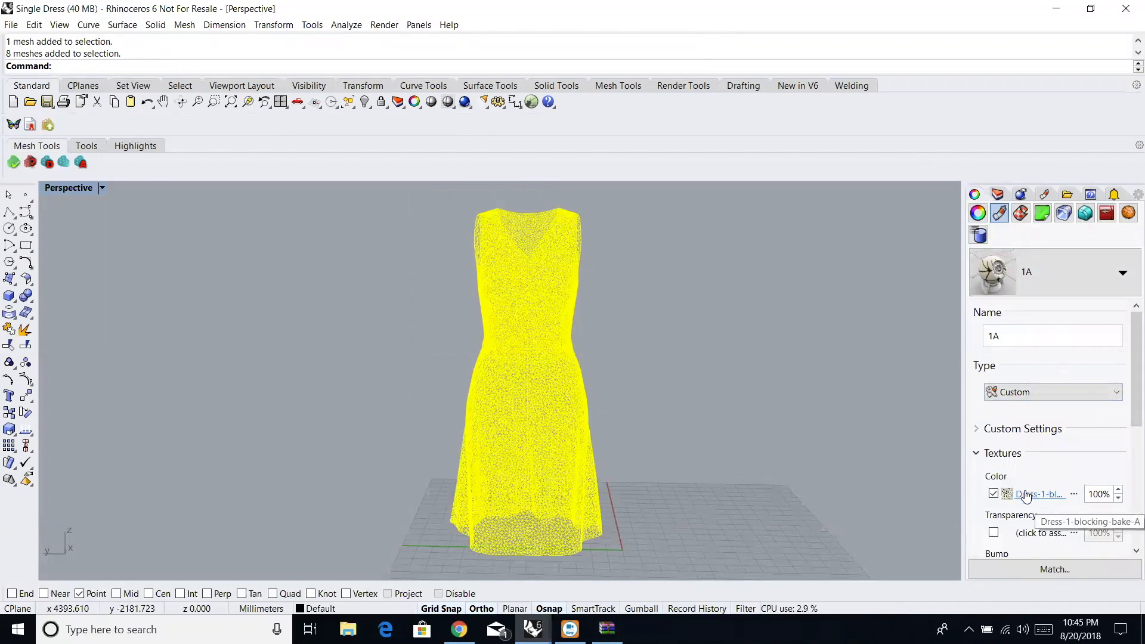
left_click(1027, 496)
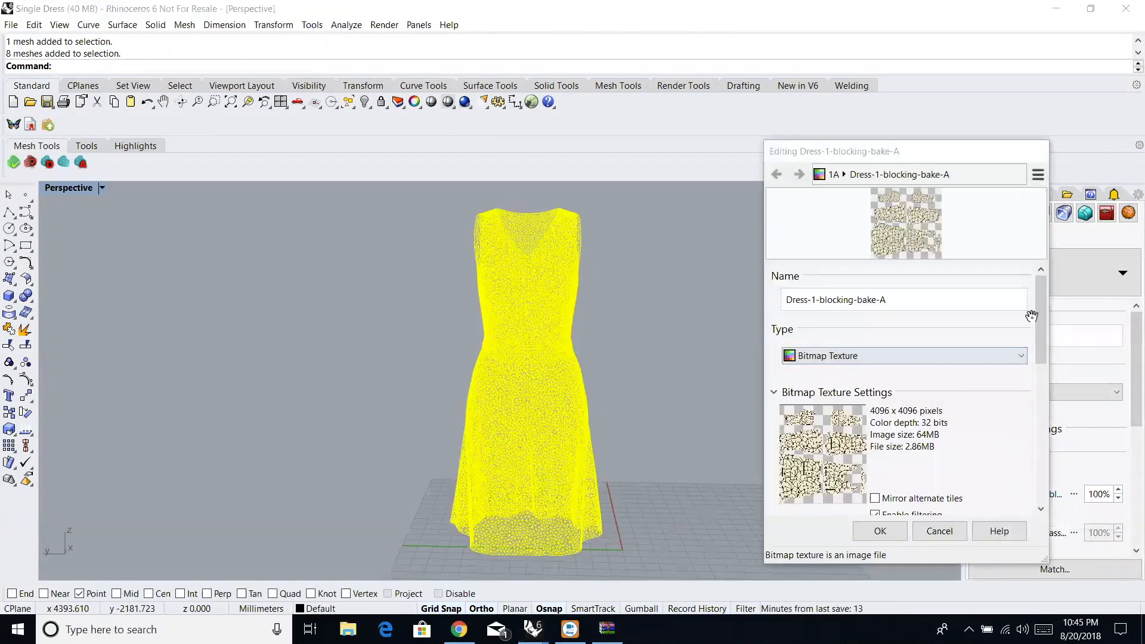
left_click_drag(1039, 322, 1040, 372)
left_click(1002, 399)
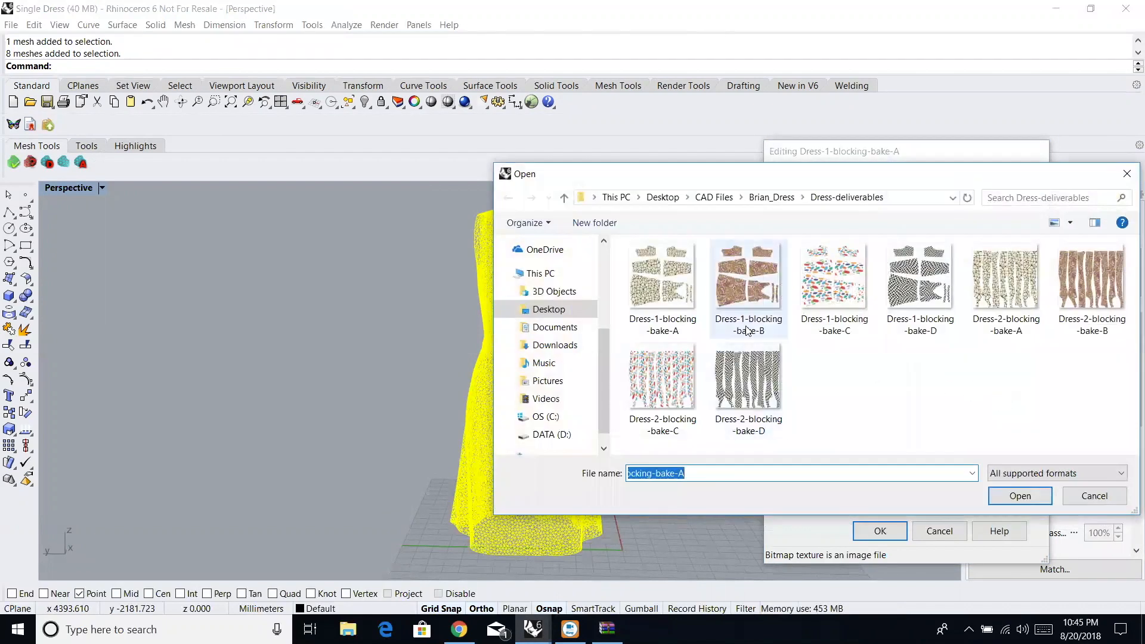
double_click(744, 300)
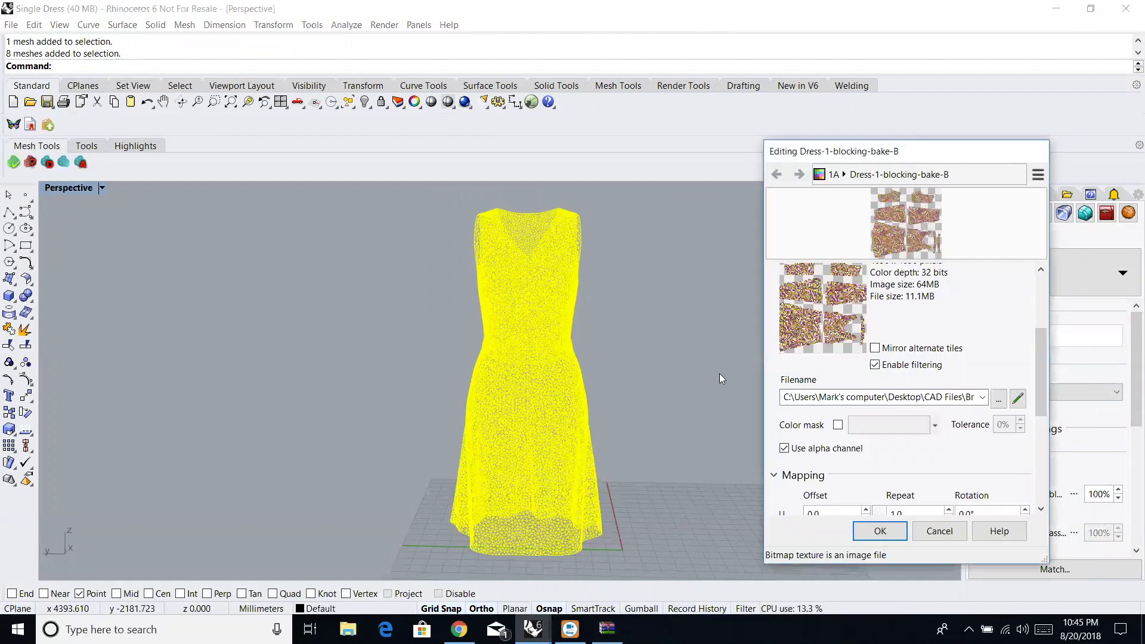
left_click(858, 532)
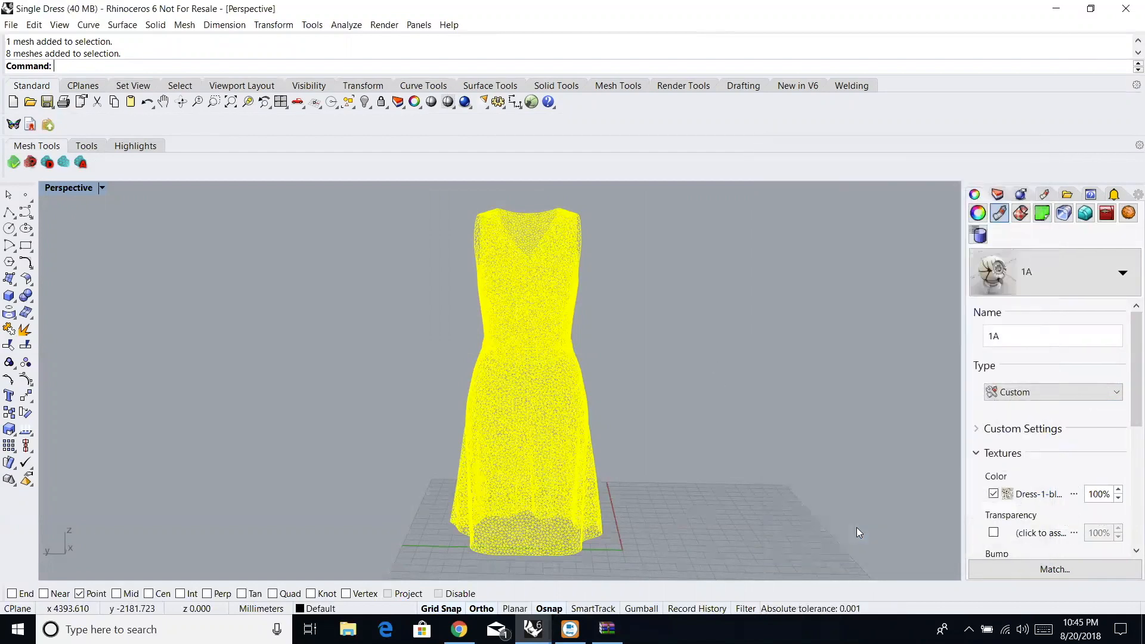
Deselect the dress panels and set the Perspective viewport's display mode to Rendered.
key("Escape")
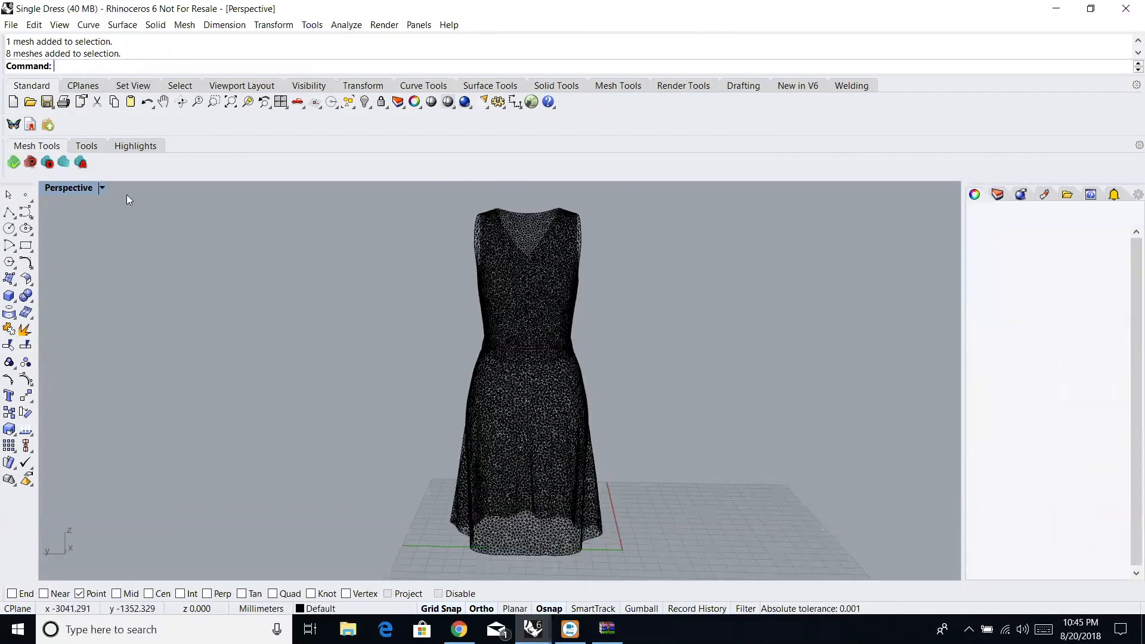
left_click(102, 188)
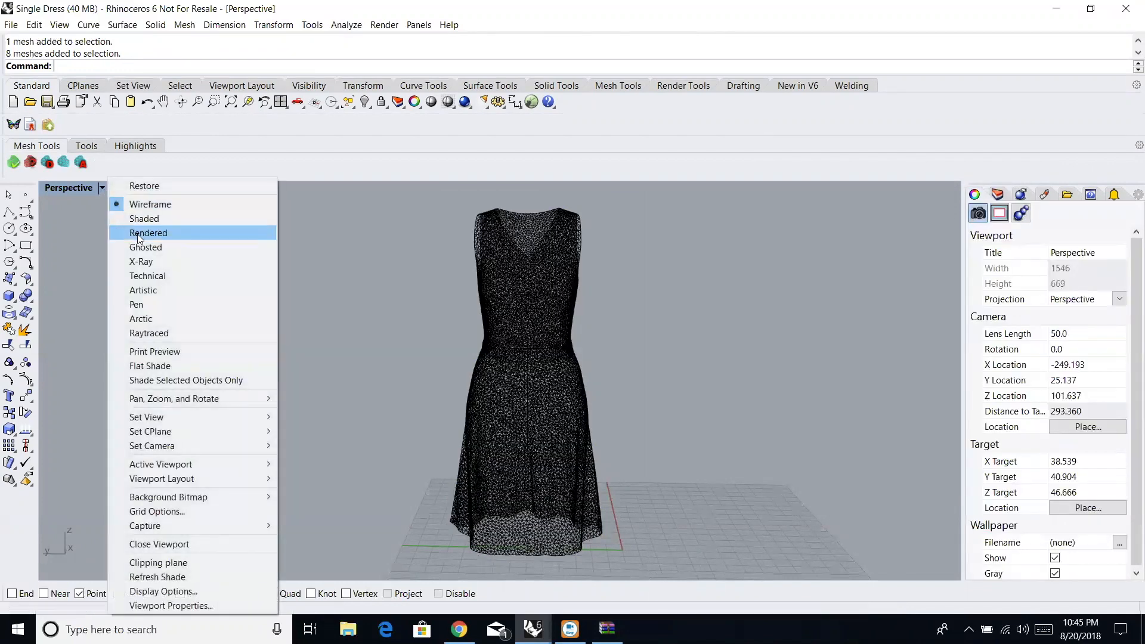
left_click(139, 234)
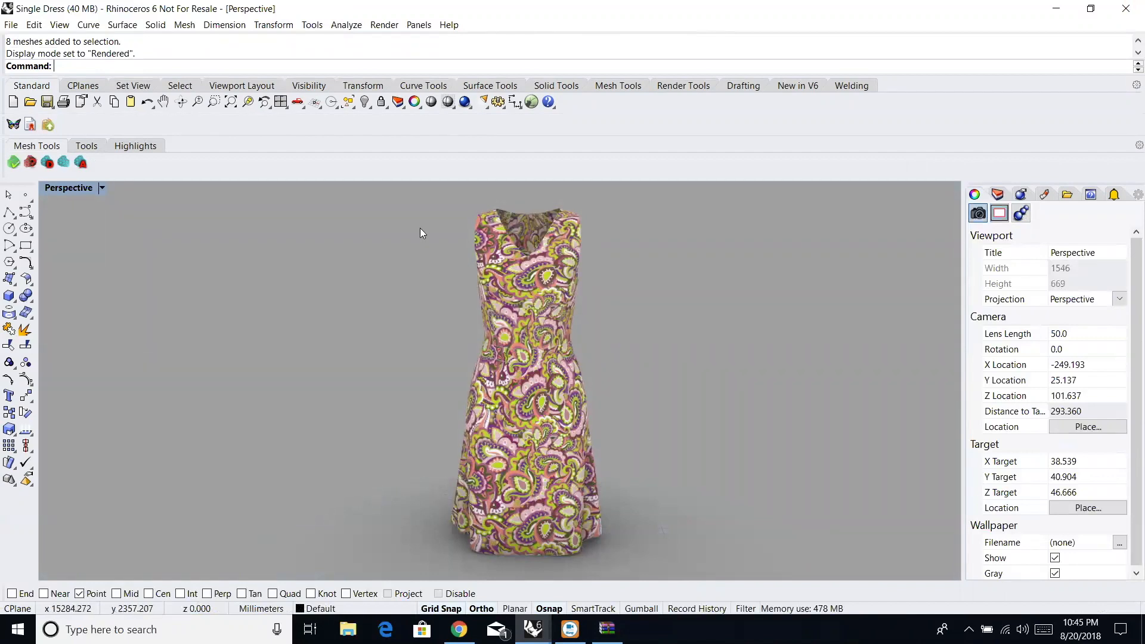
Replace the color texture of all dress panels' material 1A with the Dress-1-blocking-bake-D image.
left_click_drag(411, 198, 627, 562)
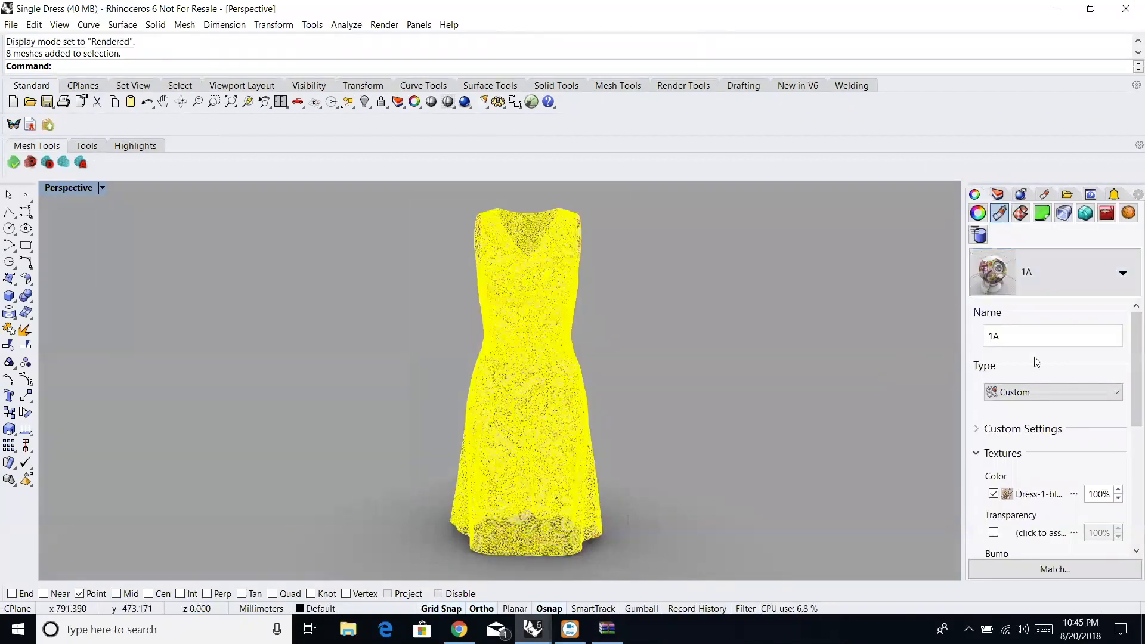
left_click(1028, 495)
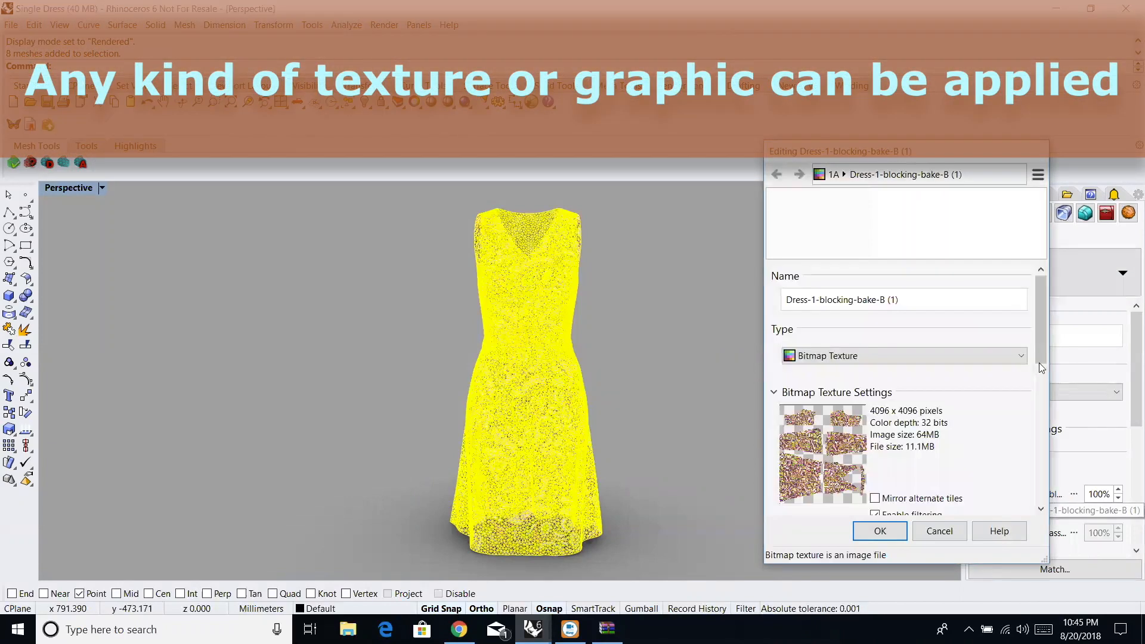
left_click_drag(1036, 345, 1041, 391)
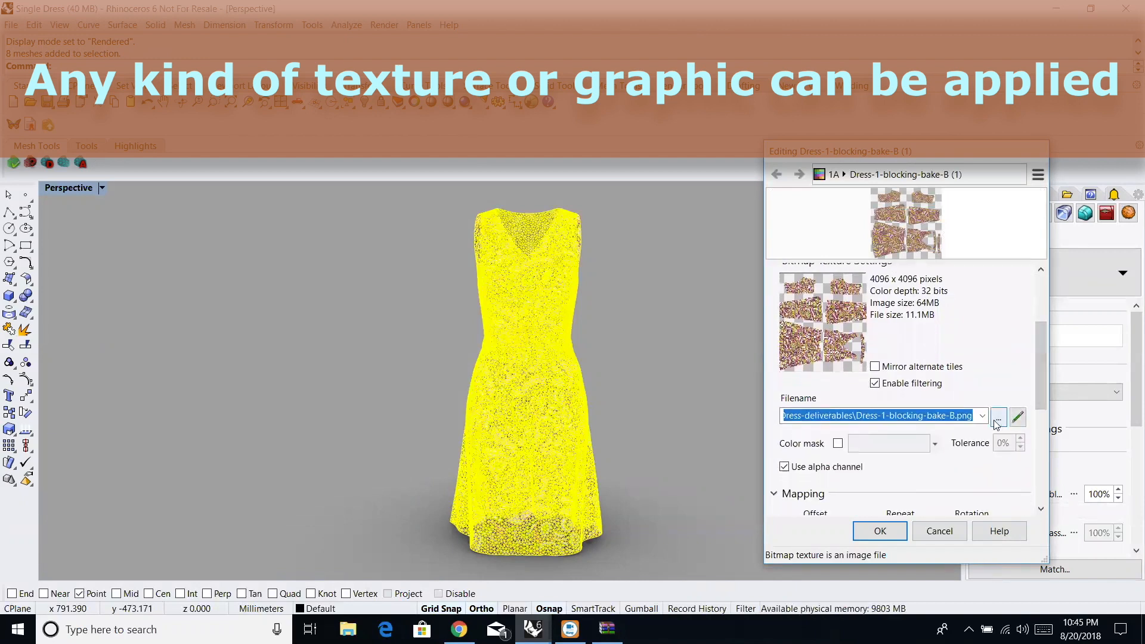
left_click(998, 417)
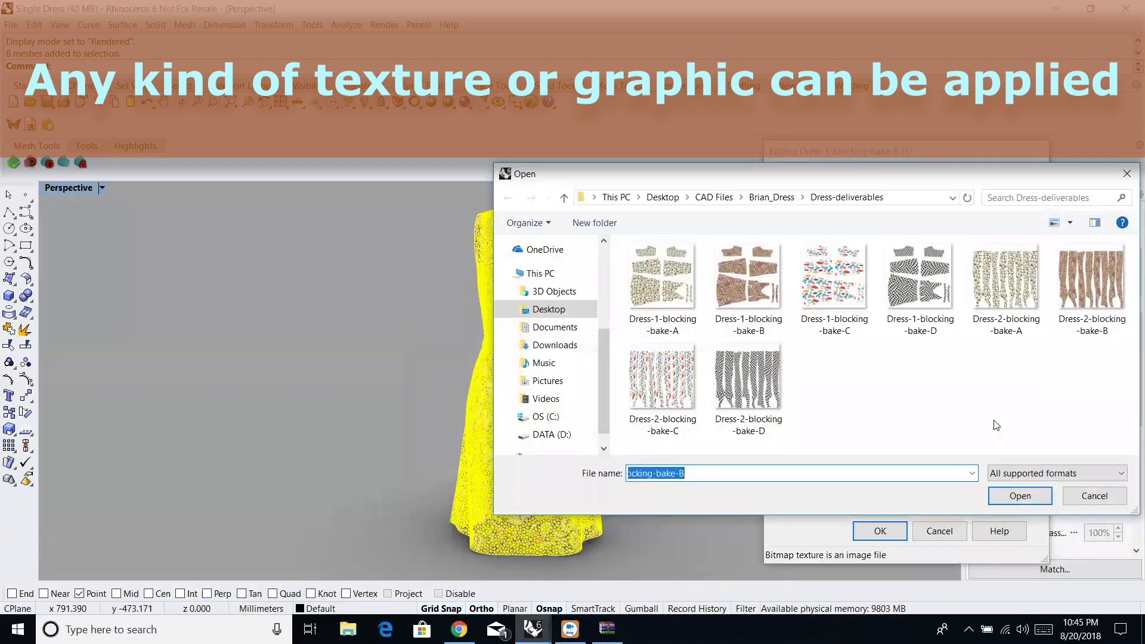
left_click(936, 295)
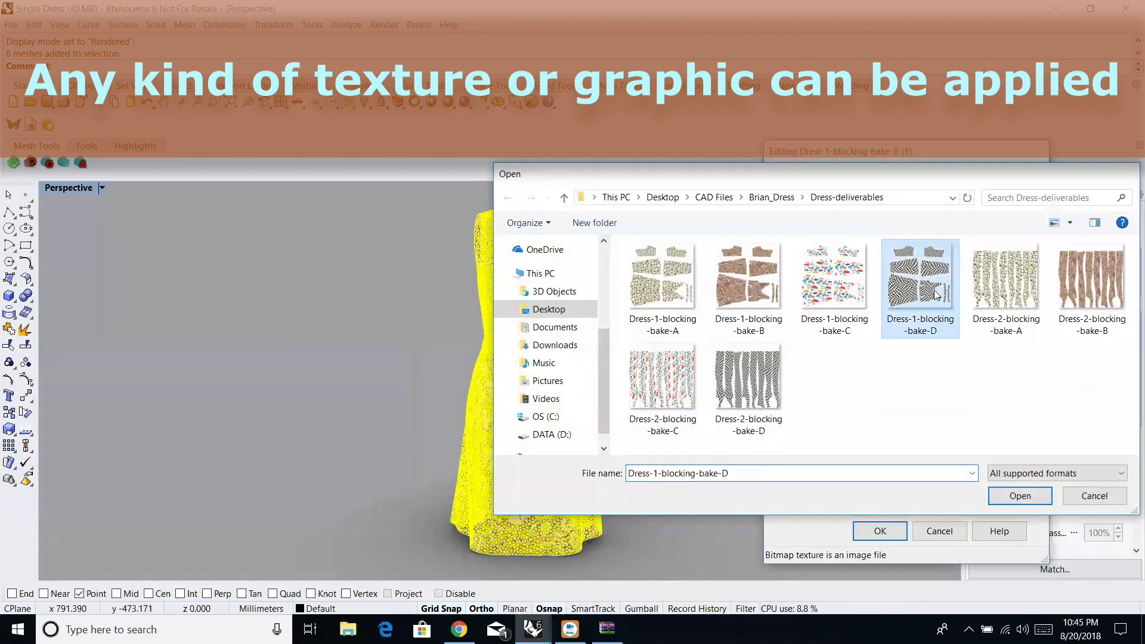
double_click(936, 295)
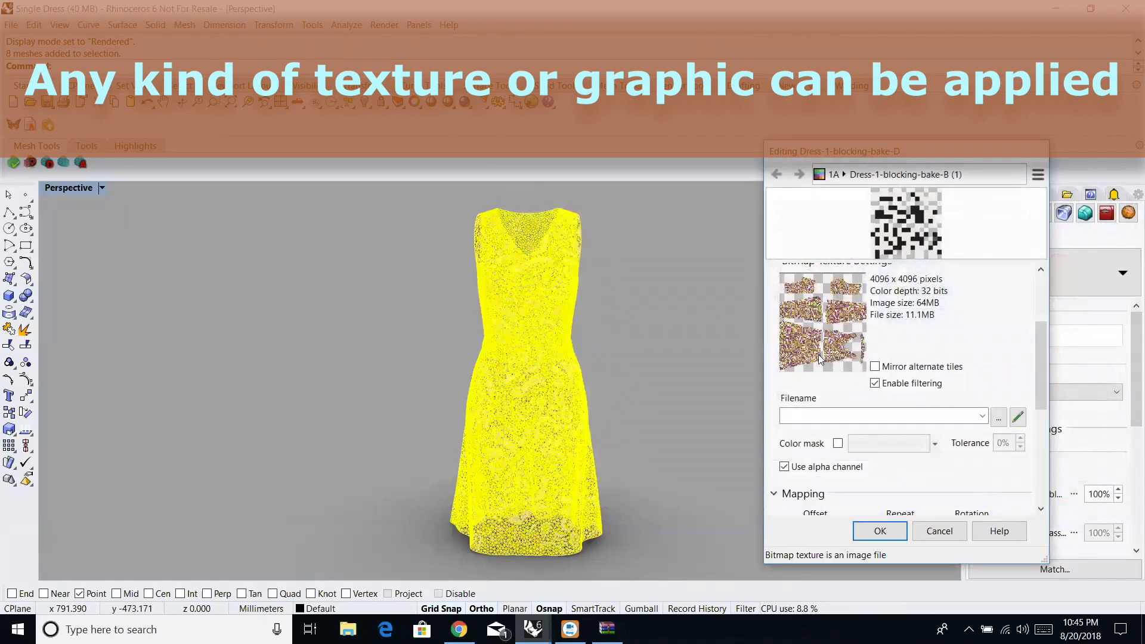
left_click(872, 535)
left_click(737, 501)
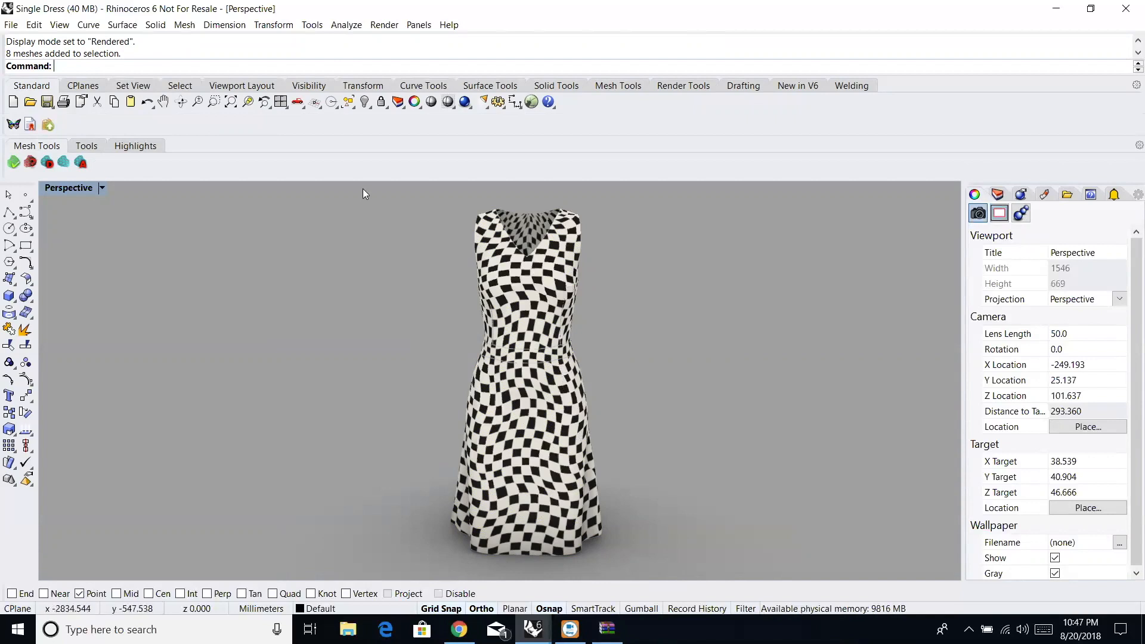
Replace the color texture of all dress panels' material 1A with the Dress-1-blocking-bake-A image and deselect the panels.
left_click_drag(368, 188, 669, 567)
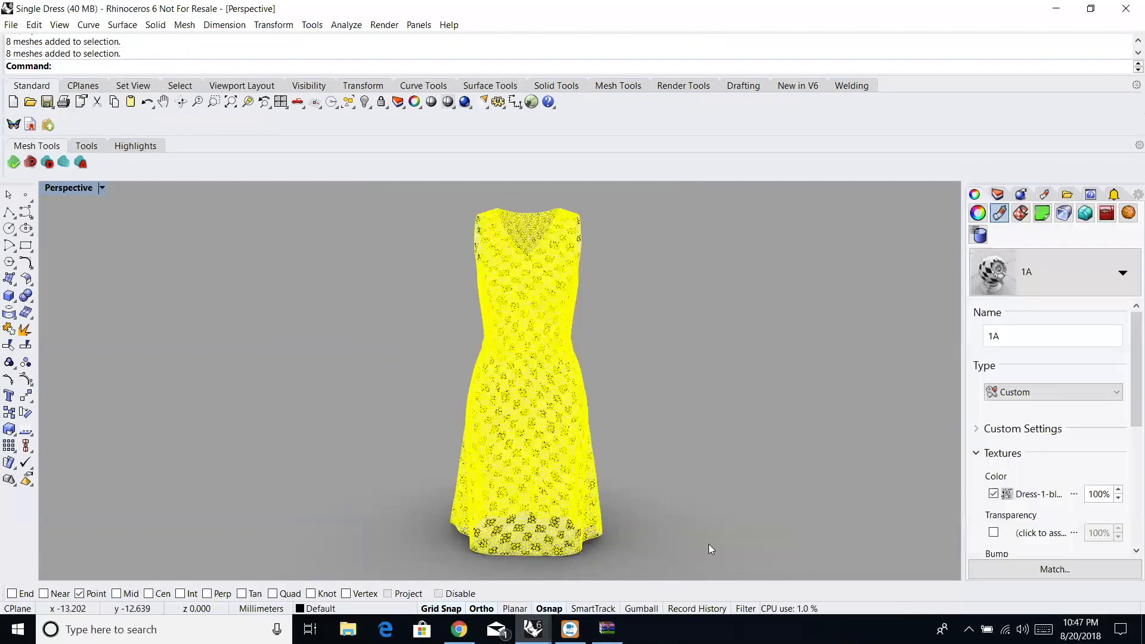
left_click(1049, 495)
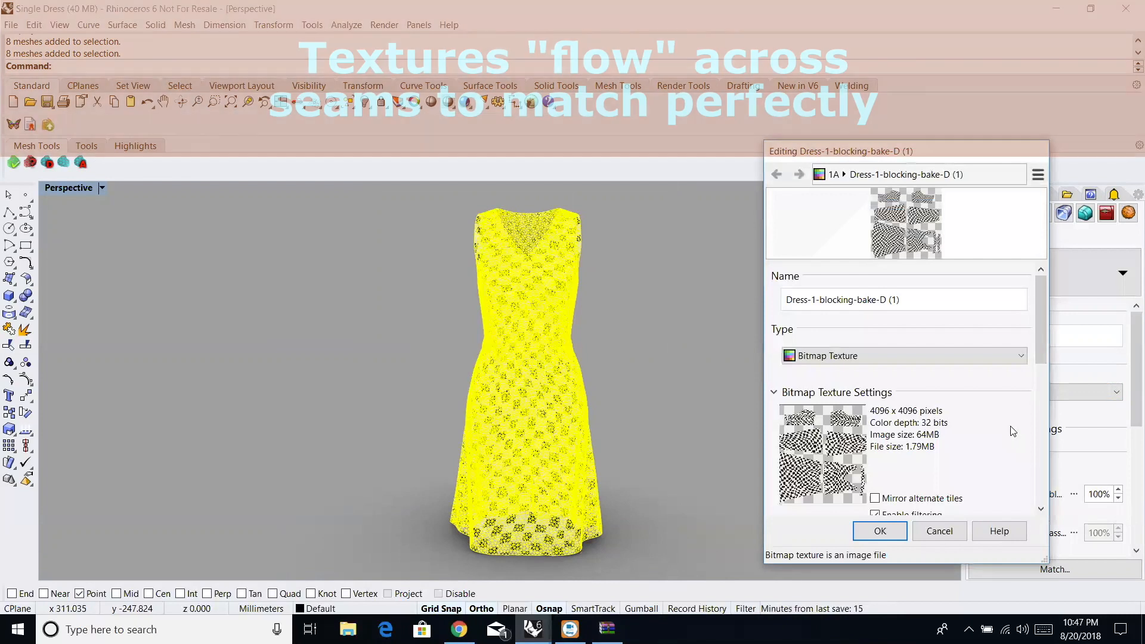
scroll(963, 495, "down", 1)
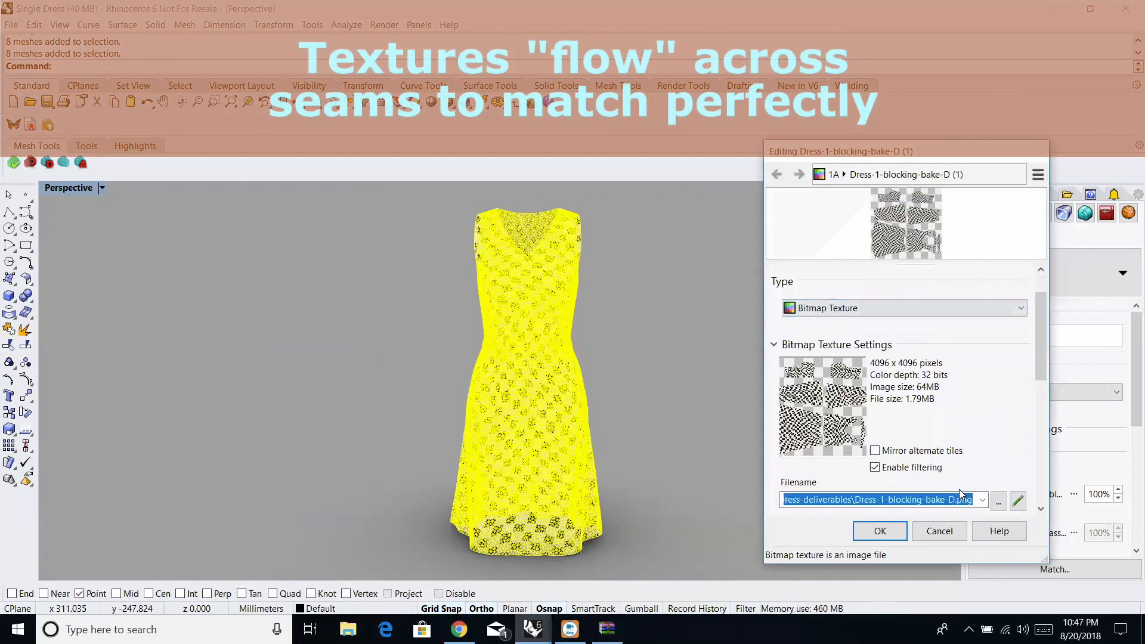
left_click(997, 503)
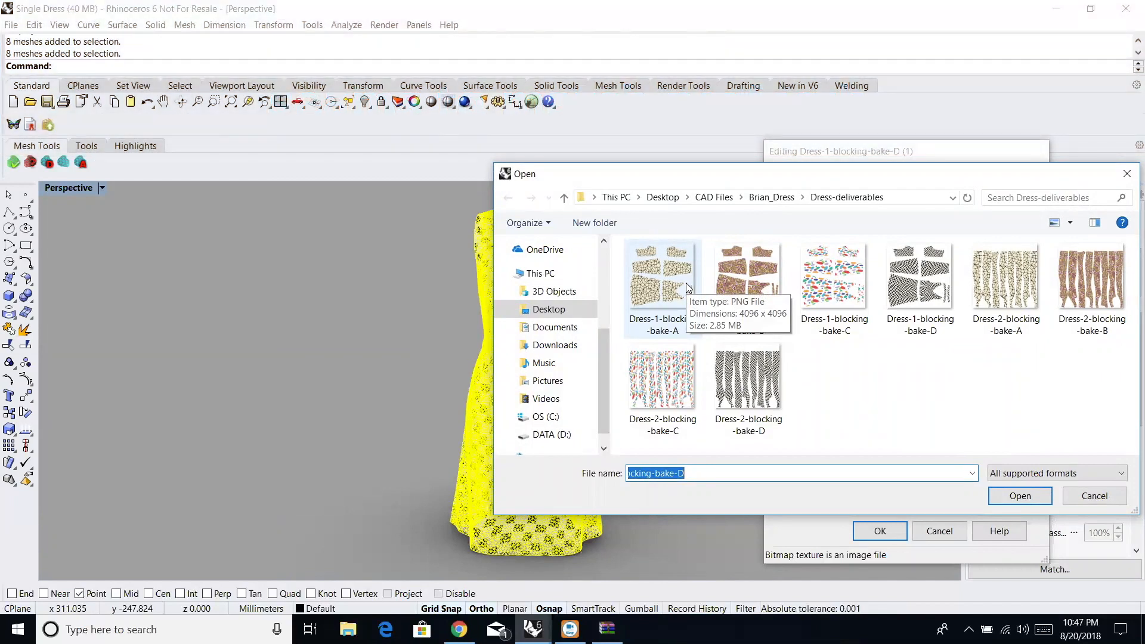
double_click(686, 283)
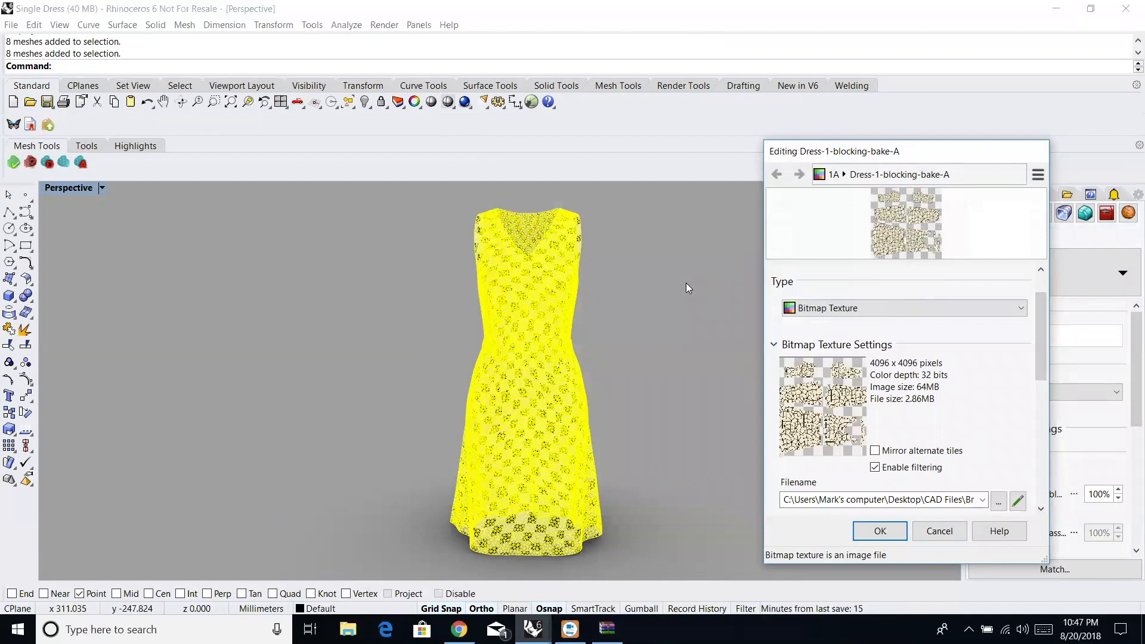
left_click(891, 535)
key("Escape")
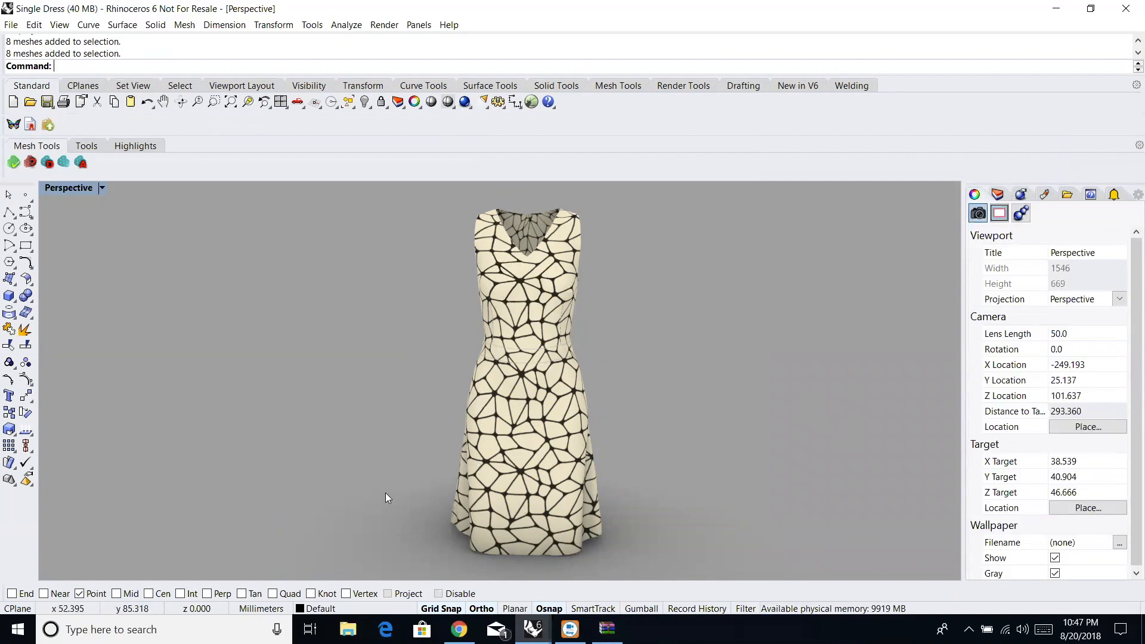
Set the Perspective viewport's display mode to Wireframe and flatten all dress panels with the ExactFlat flattening tool.
left_click(102, 187)
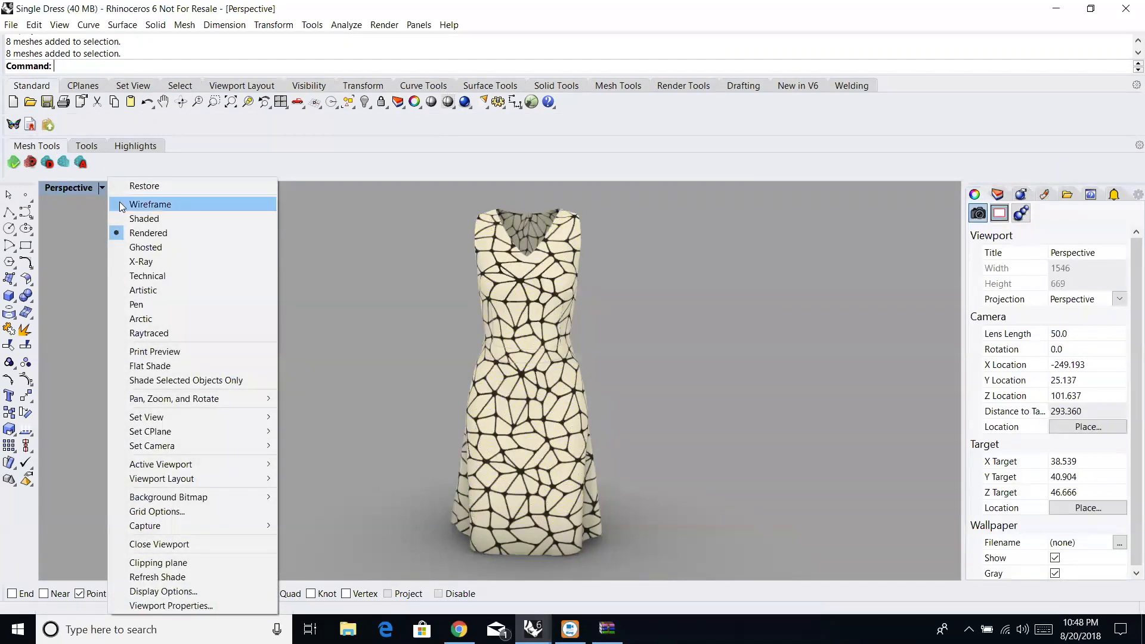
left_click(154, 204)
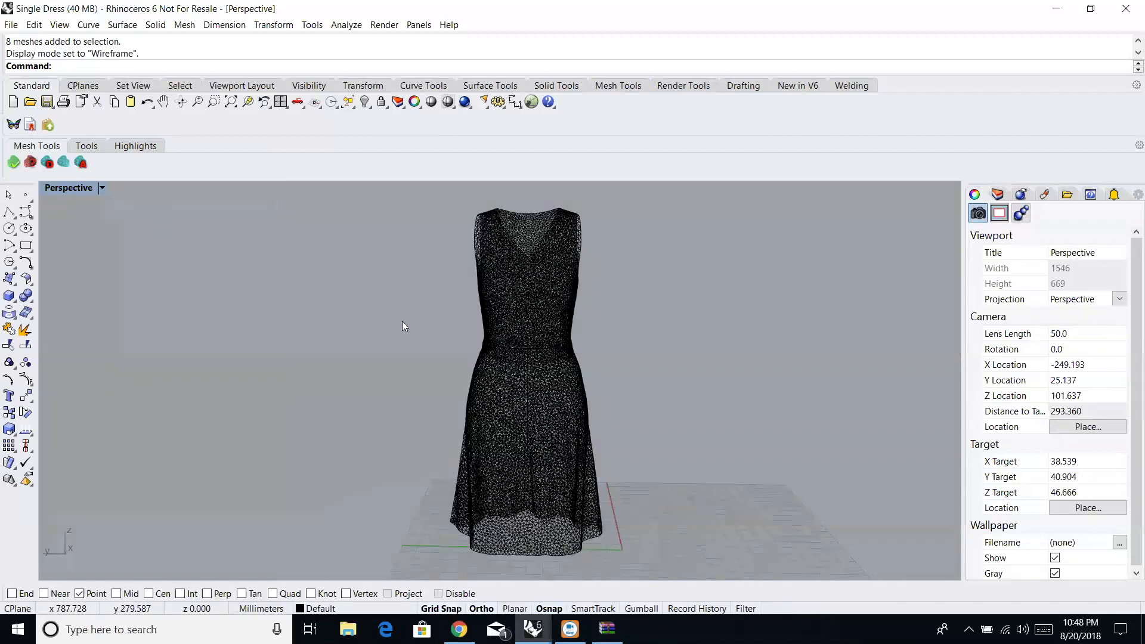
left_click(86, 146)
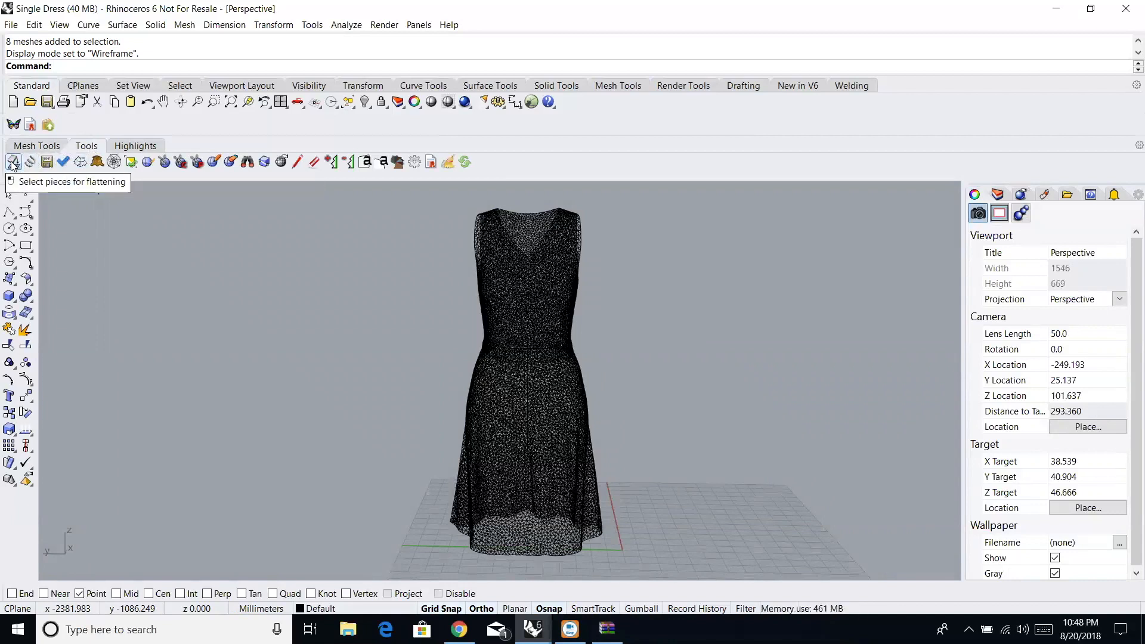
left_click(12, 162)
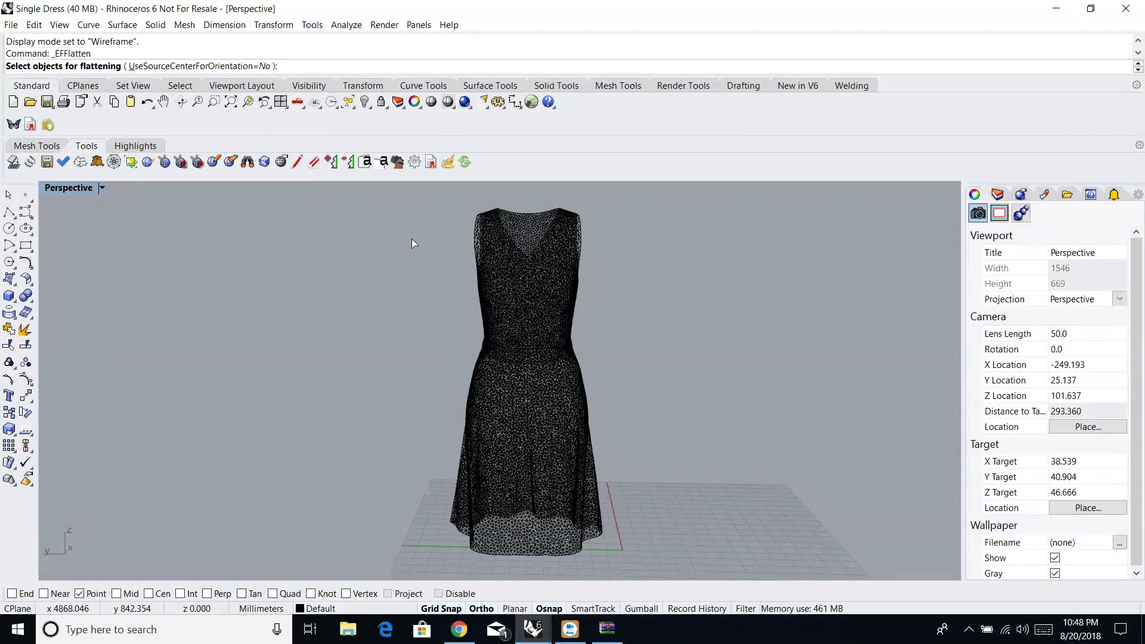
left_click_drag(379, 192, 682, 565)
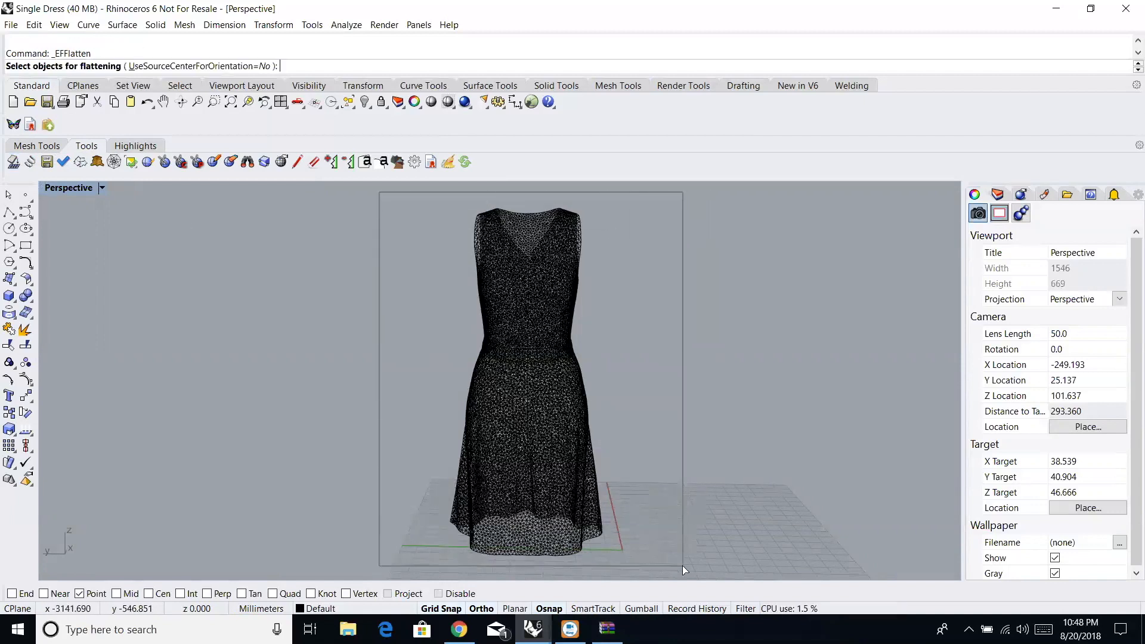
key("Return")
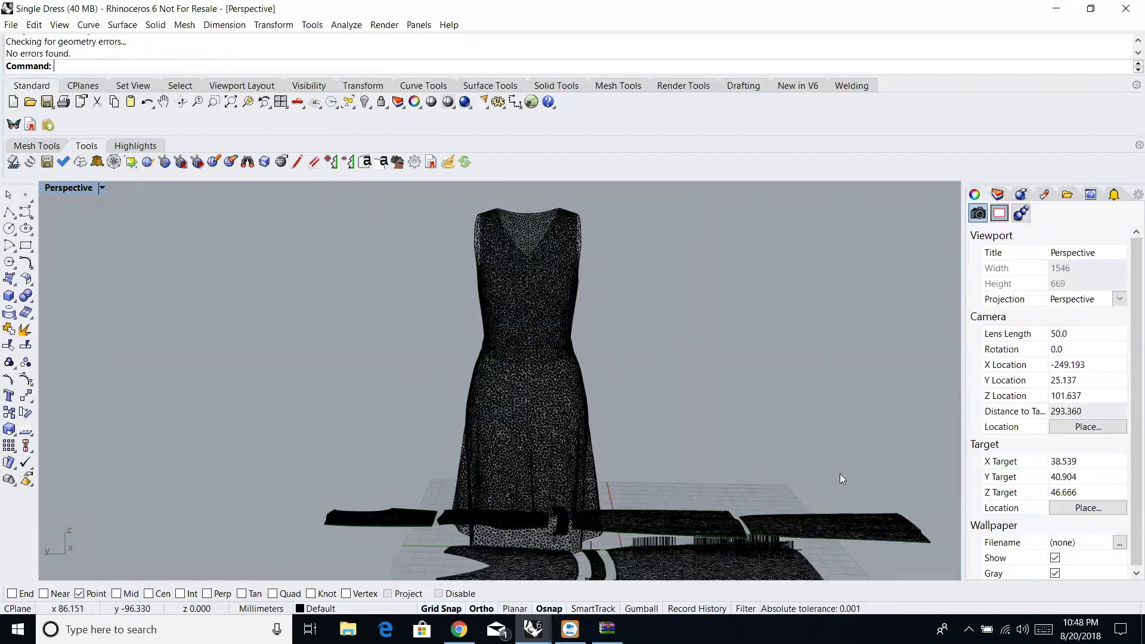
Make ExactFlat Pattern the current layer and hide the ExactFlat Model and Default layers.
left_click(997, 194)
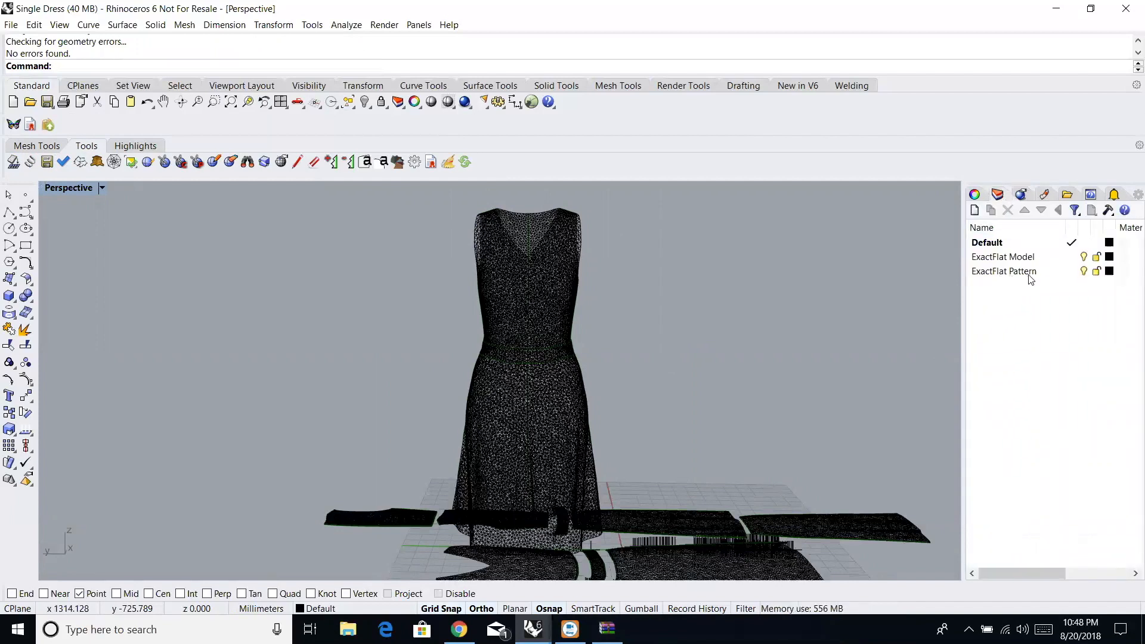
left_click(1071, 272)
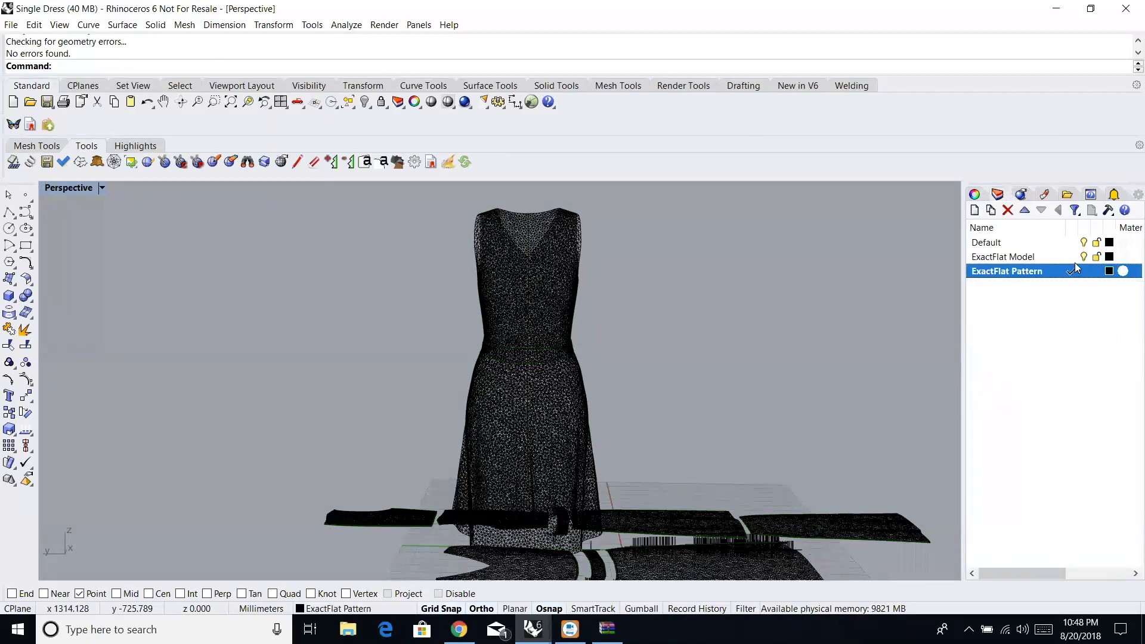
left_click(1083, 258)
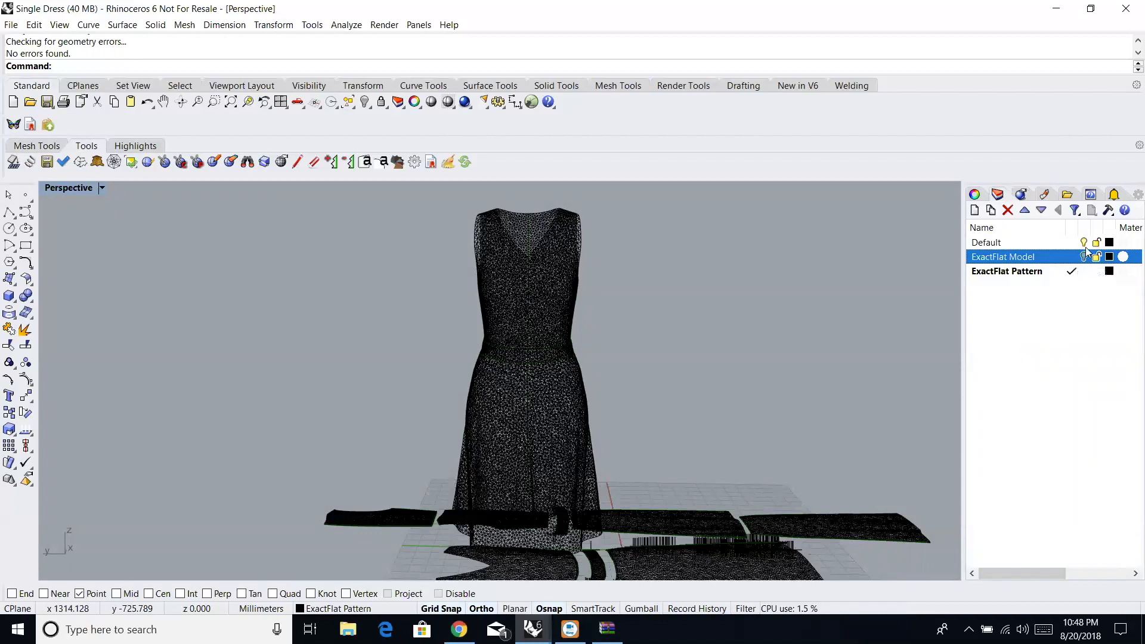
left_click(1085, 240)
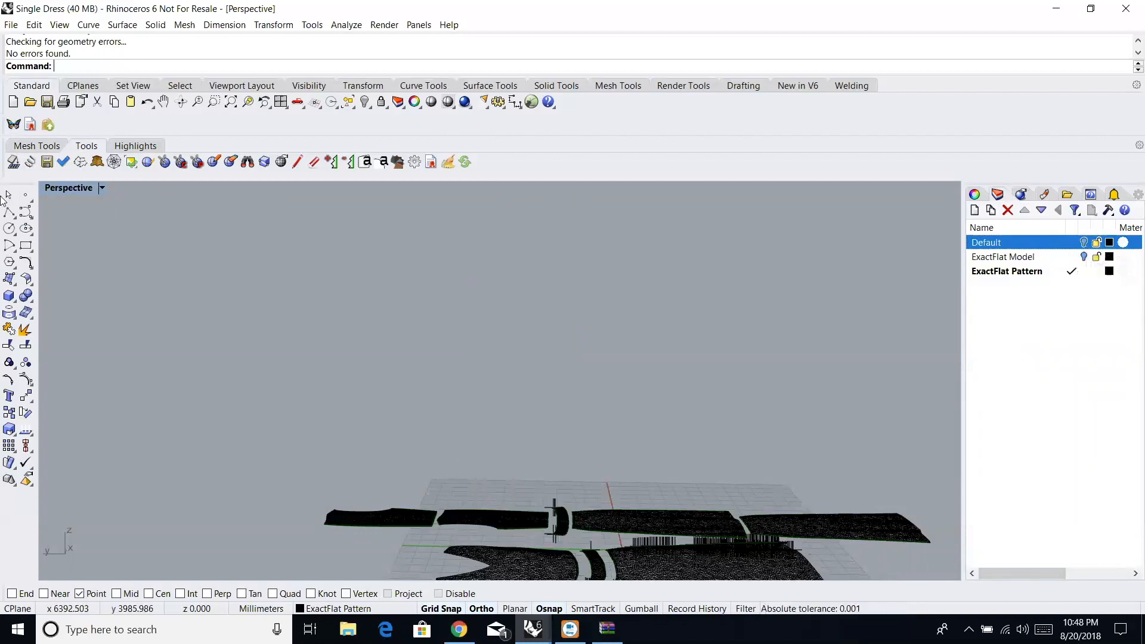
Switch to a maximized Top viewport, fit all flattened pieces in view and set its display mode to Shaded.
double_click(53, 189)
double_click(54, 190)
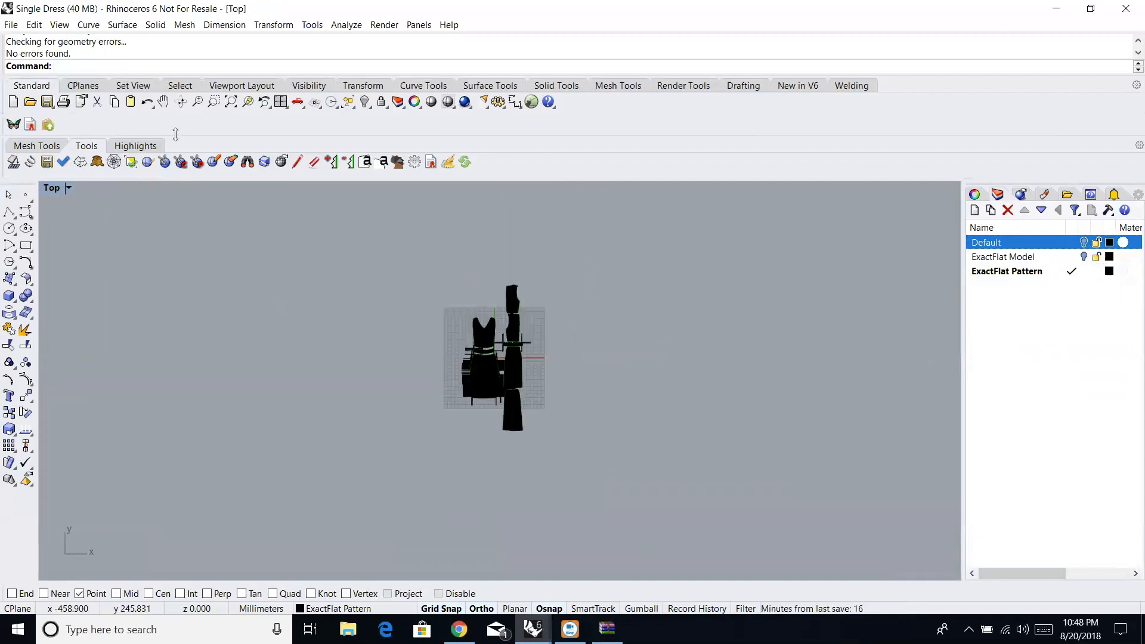
left_click(230, 102)
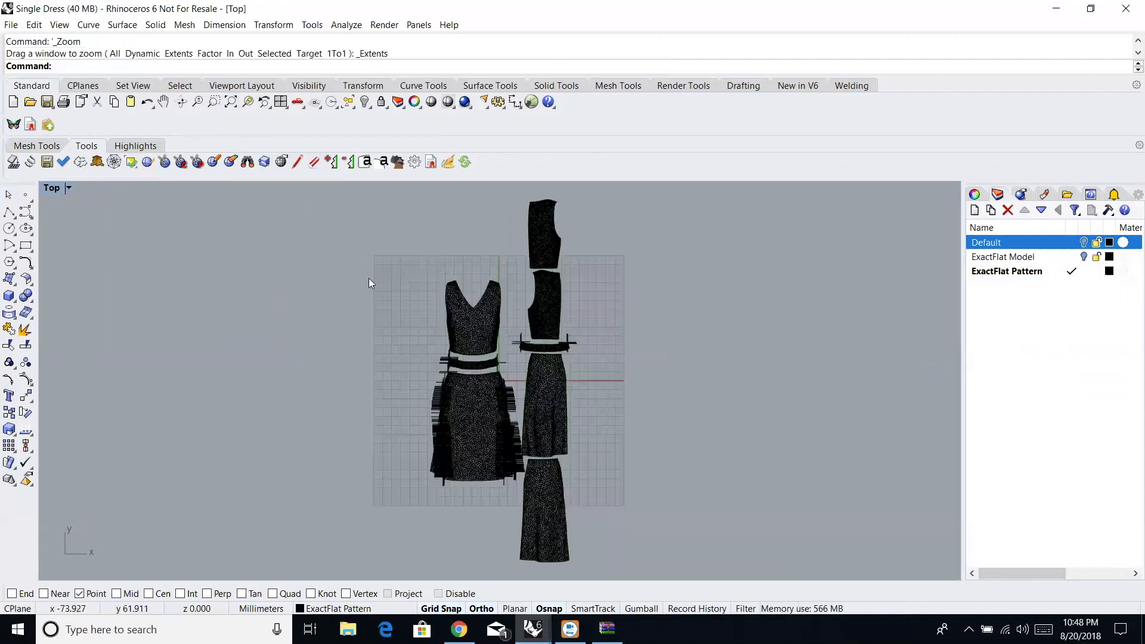
left_click(68, 187)
left_click(95, 219)
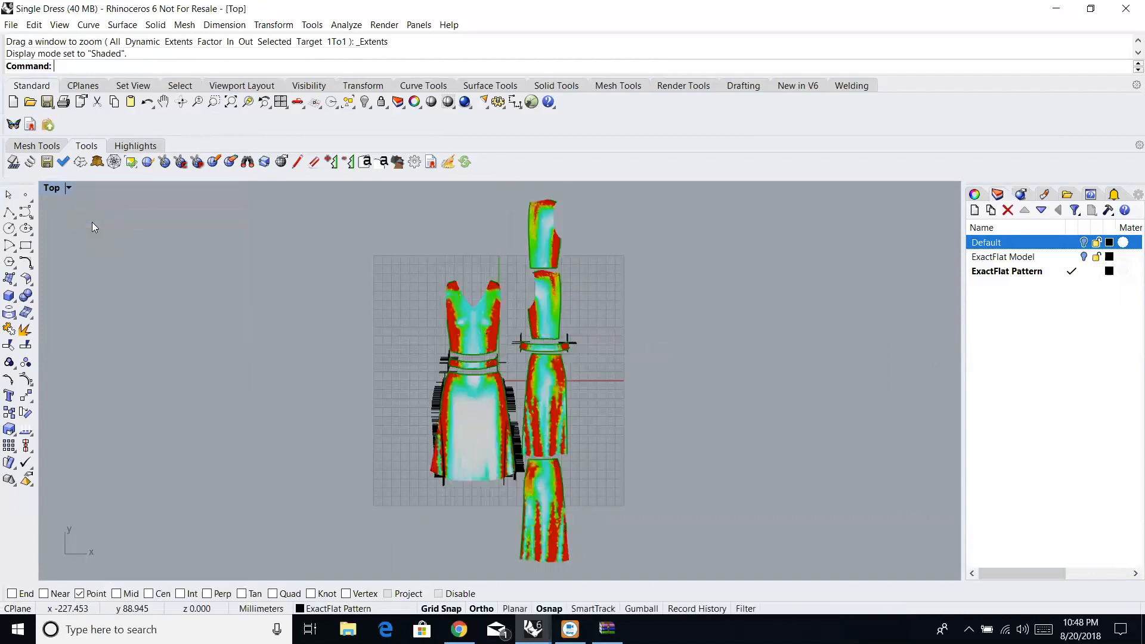
Move the flattened front bodice, front skirt and front waistband pieces apart, placing bodice and skirt beside the grid, and deselect them.
left_click_drag(471, 315, 314, 285)
left_click(358, 316)
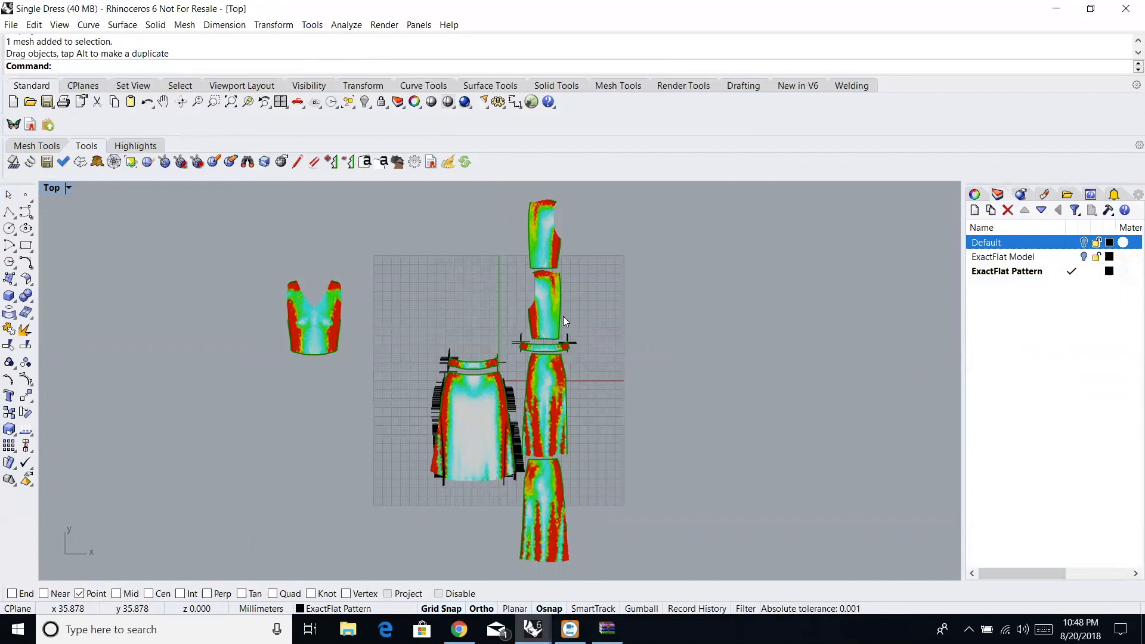
left_click_drag(490, 421, 346, 417)
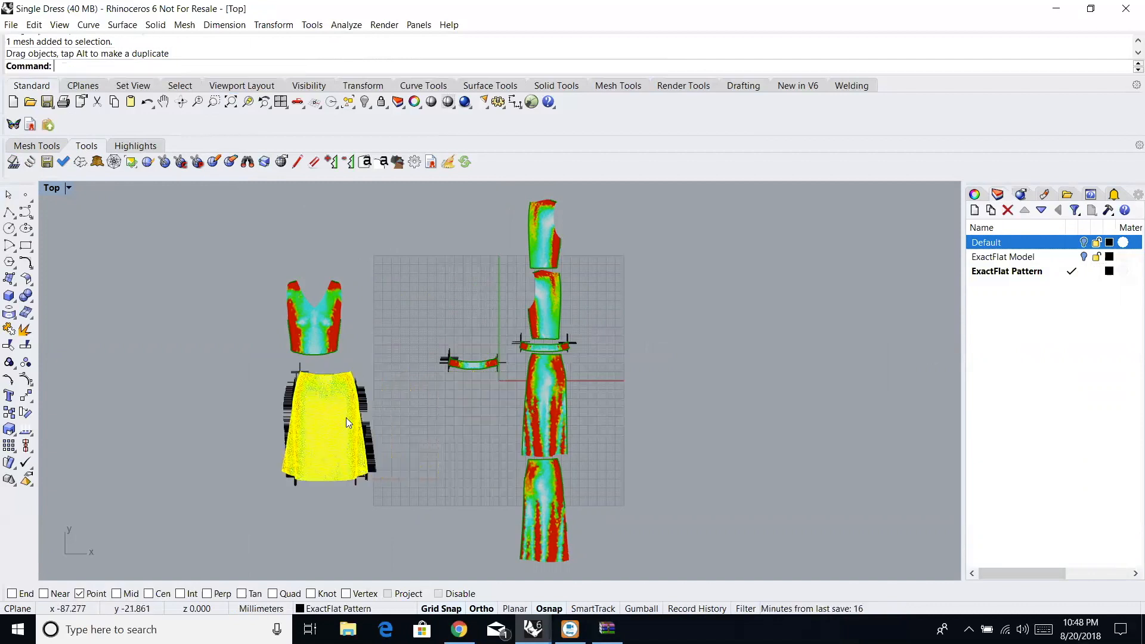
left_click(382, 350)
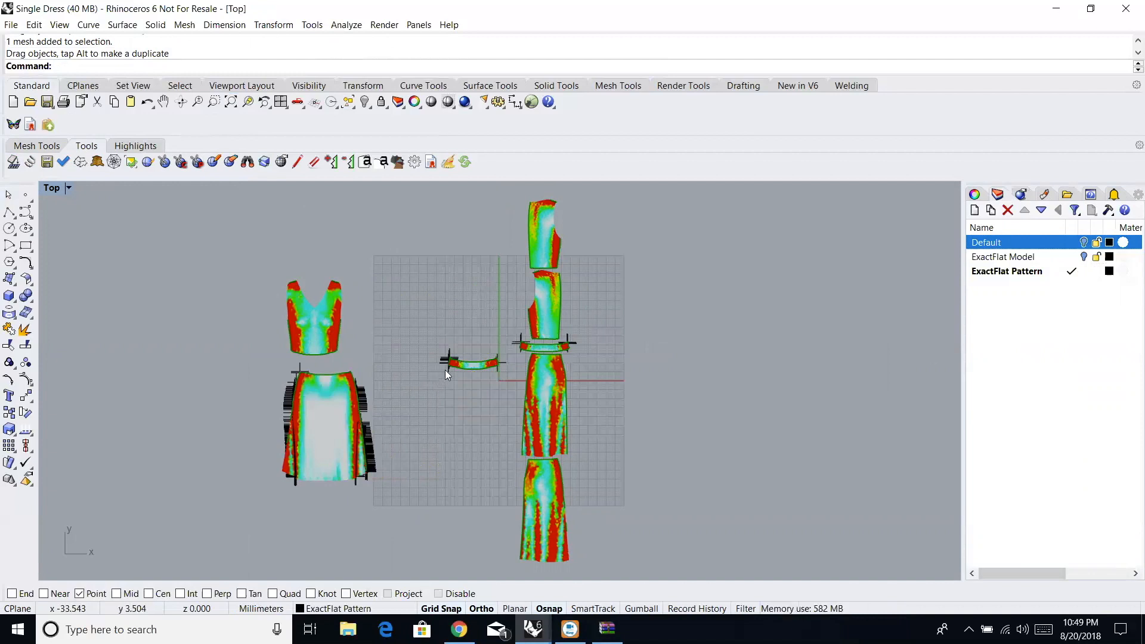
left_click_drag(457, 364, 415, 369)
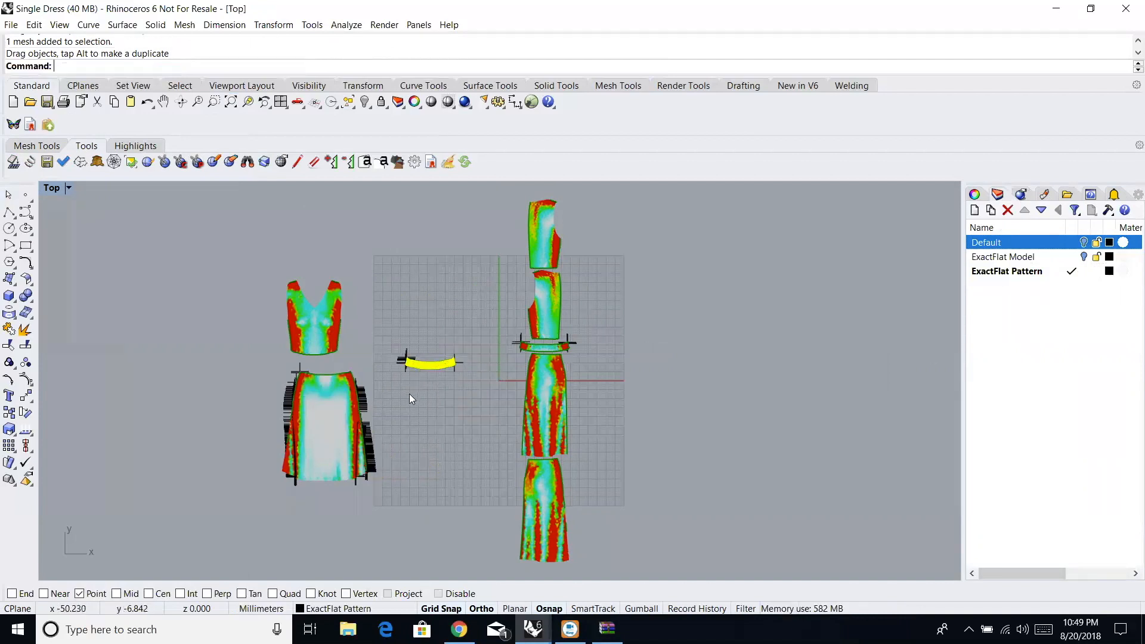
scroll(363, 400, "up", 8)
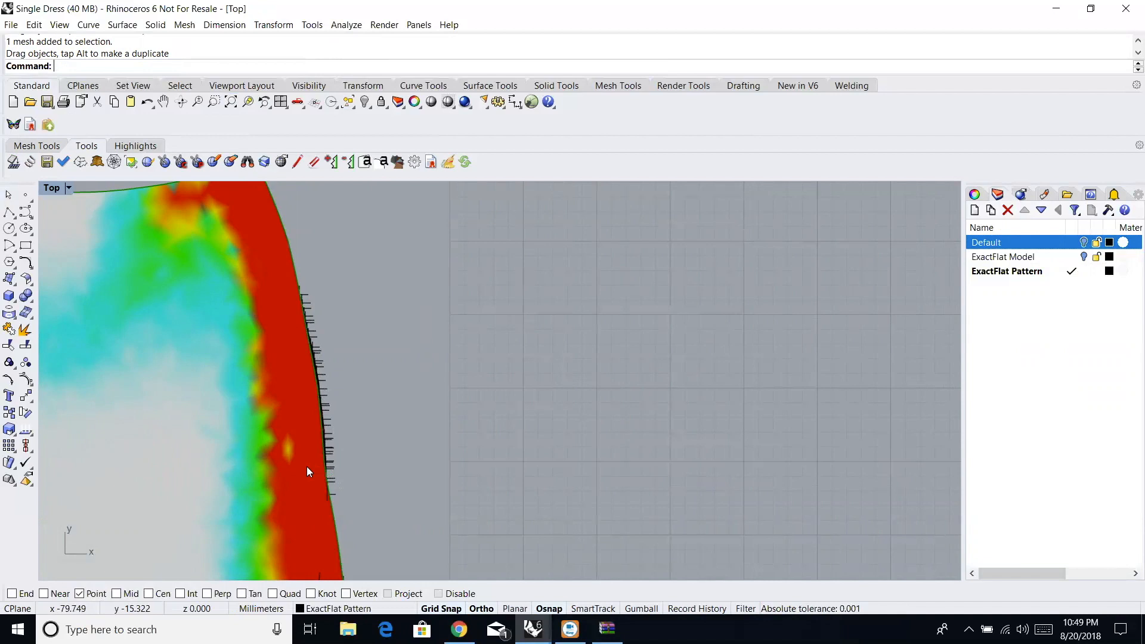
scroll(307, 466, "up", 2)
scroll(321, 443, "up", 3)
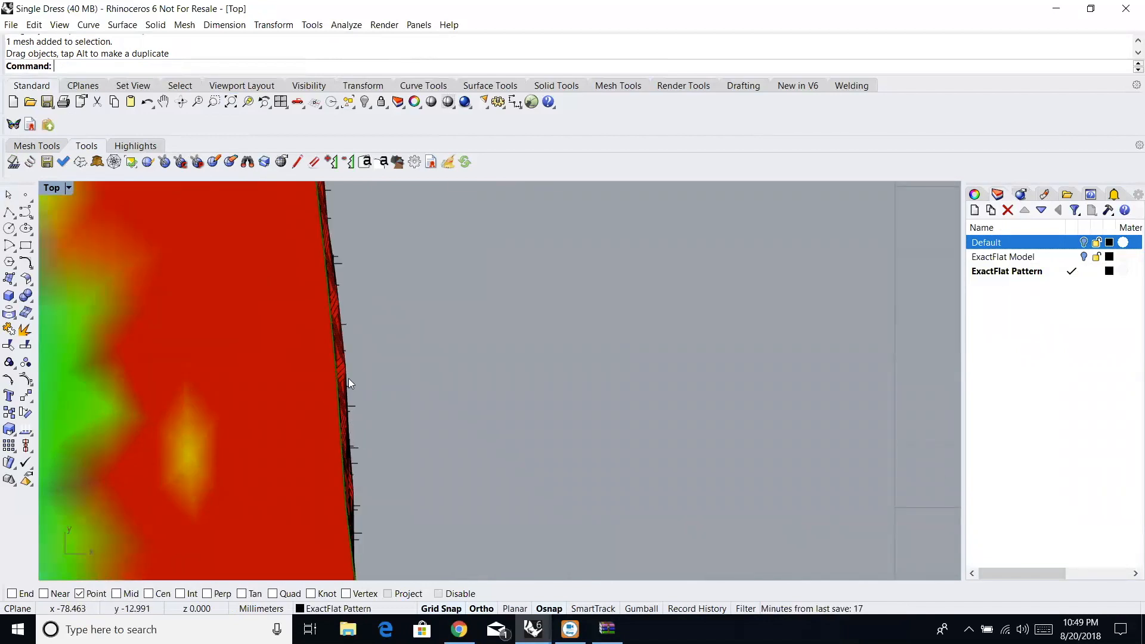
scroll(367, 389, "down", 10)
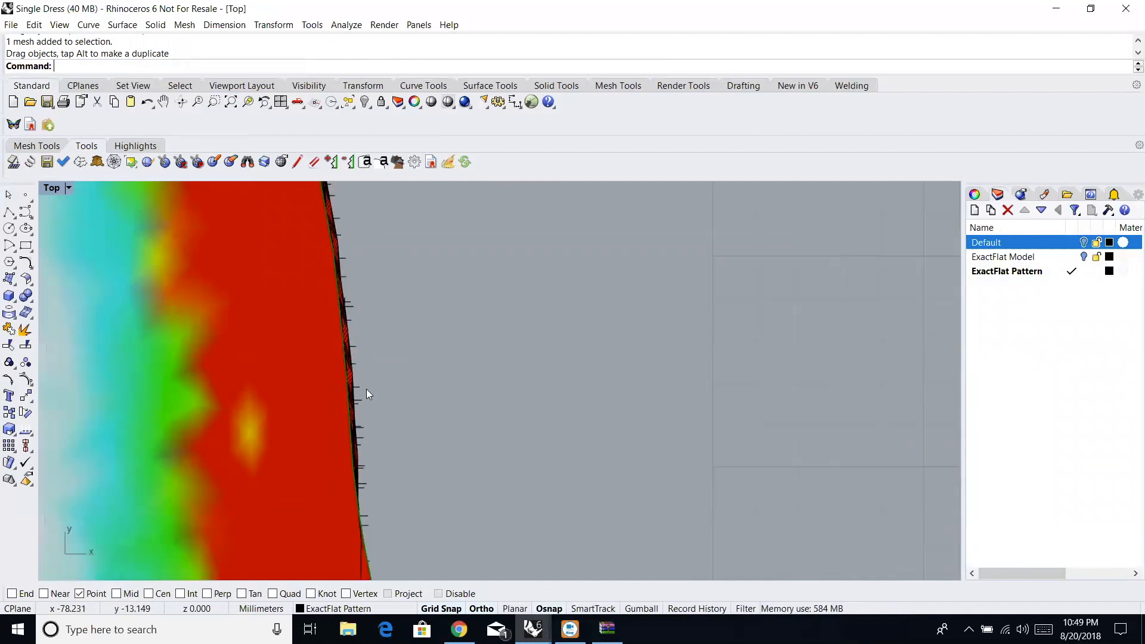
left_click(430, 403)
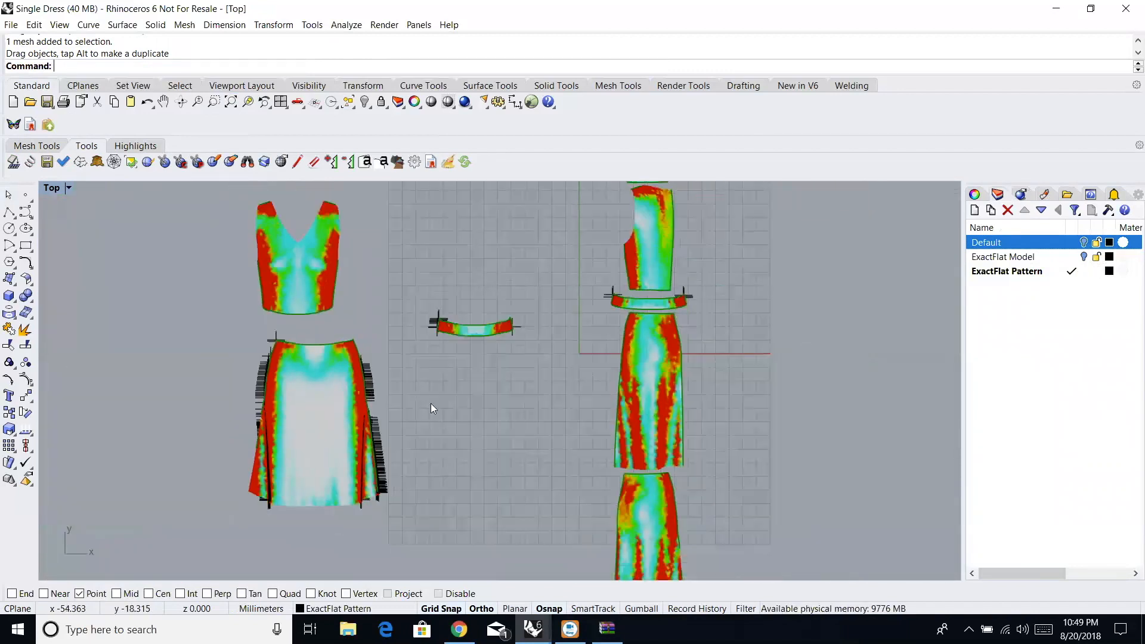
Re-flatten the front skirt, front bodice, both waistbands, and the back skirt and back bodice pattern pieces with the fracture tool.
left_click(80, 162)
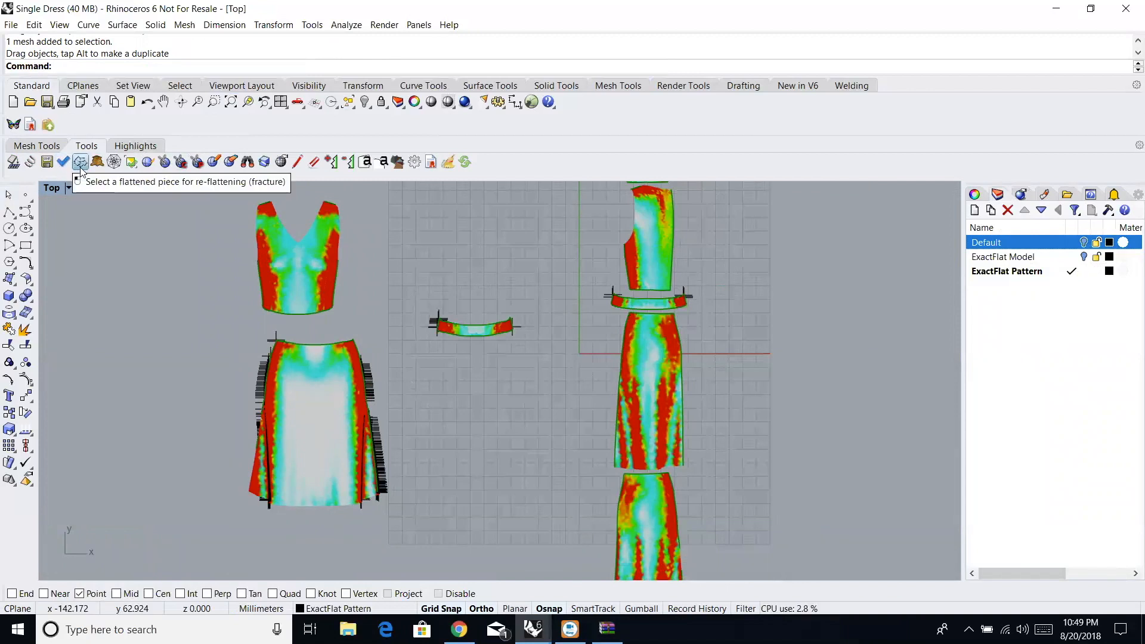
left_click(313, 429)
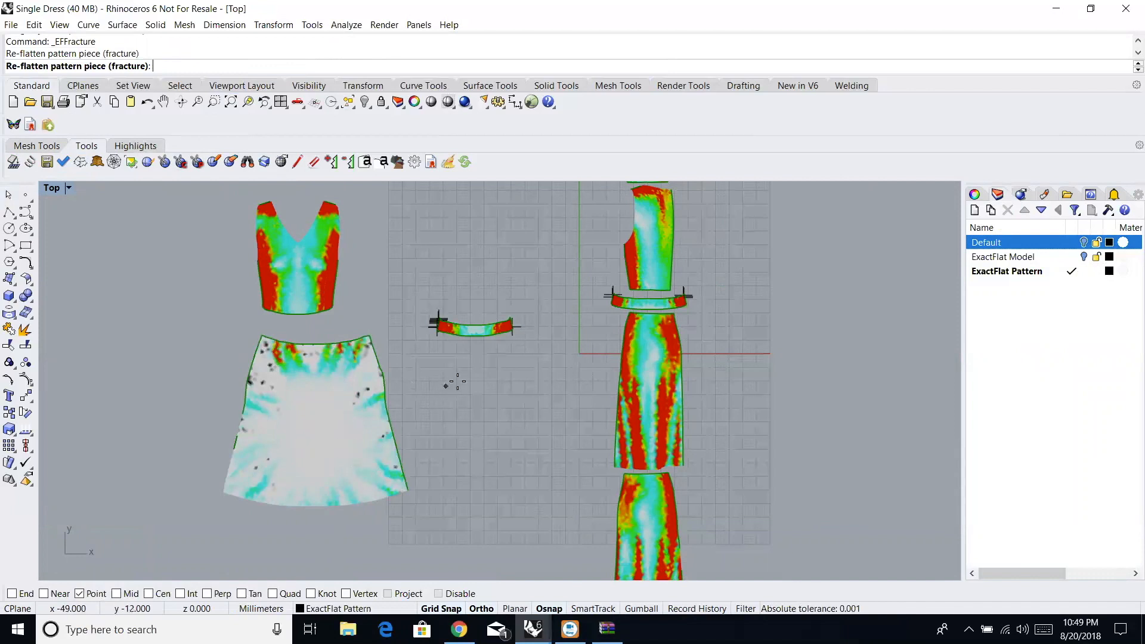
left_click(459, 330)
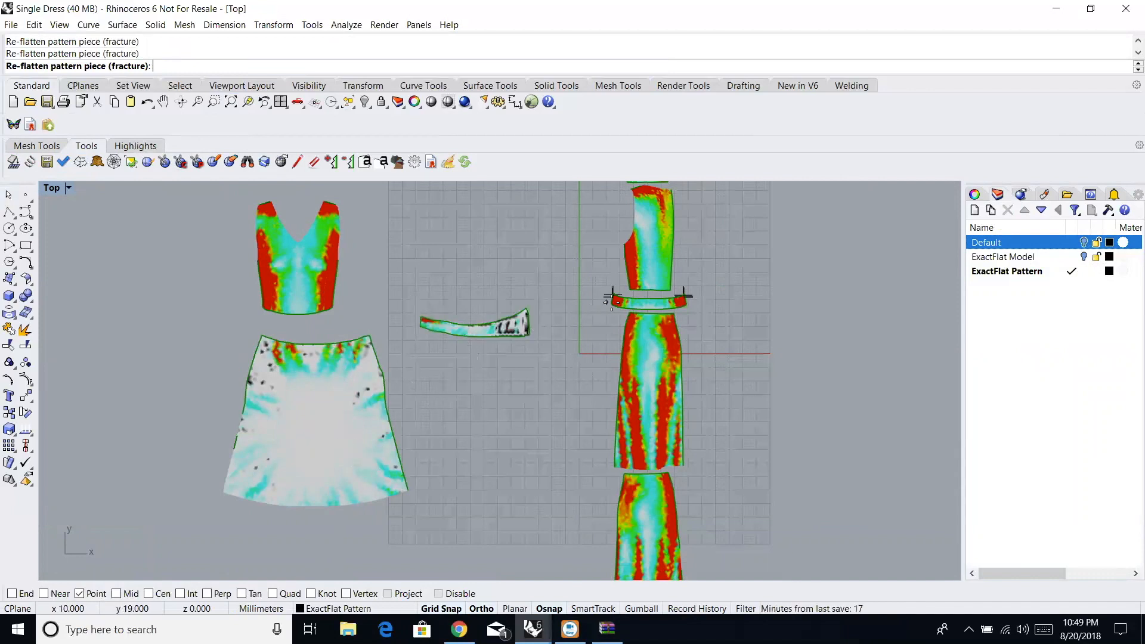
left_click(636, 304)
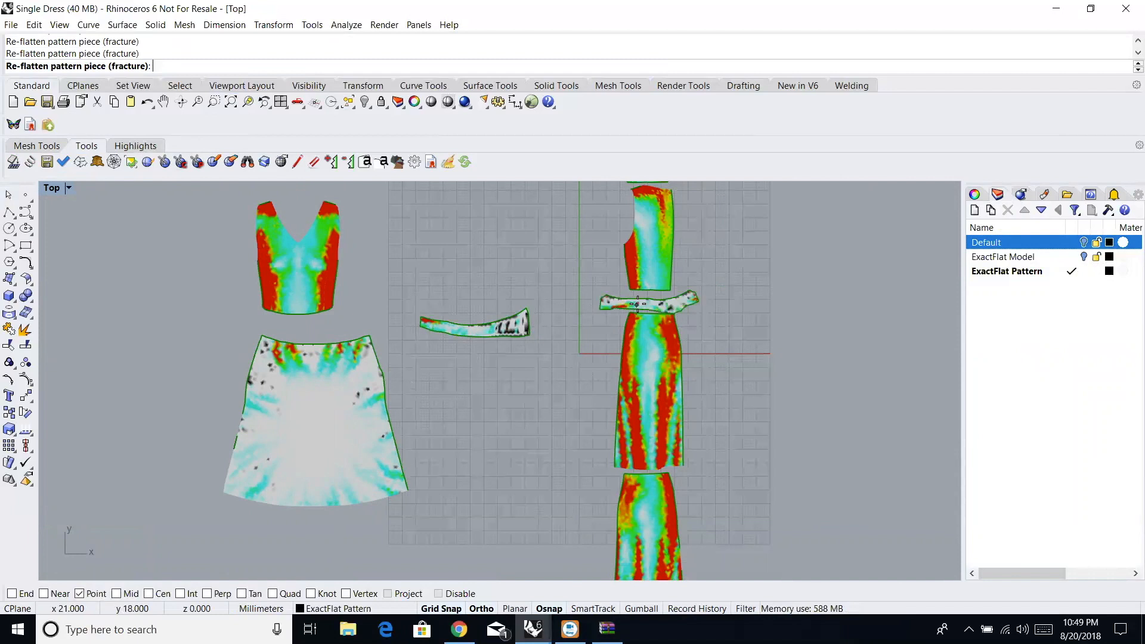
left_click(650, 340)
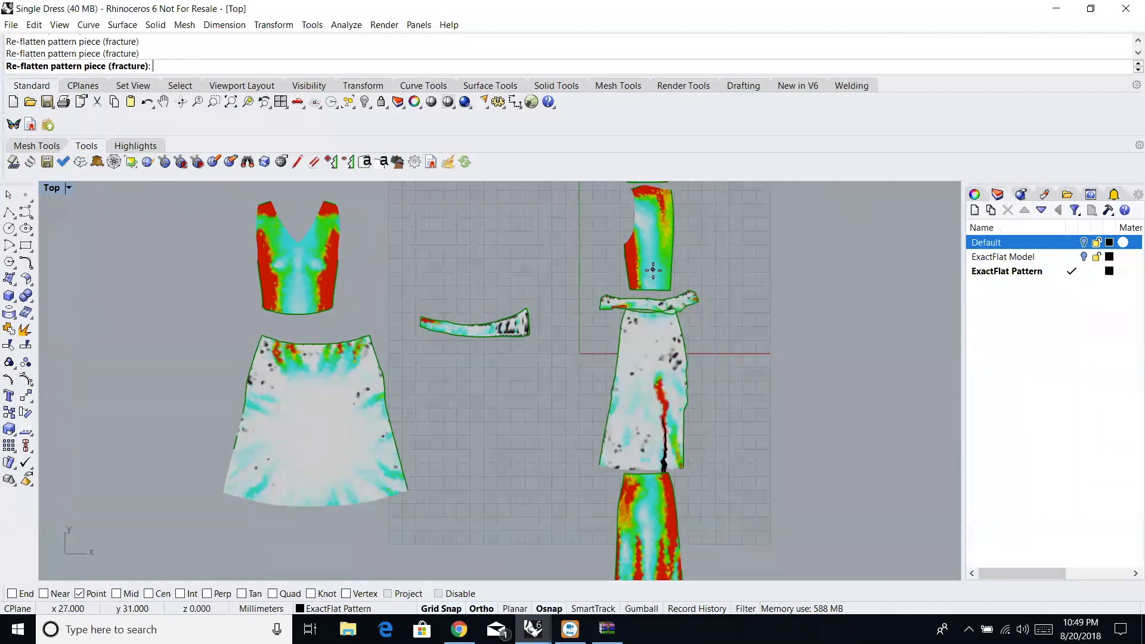
left_click(653, 270)
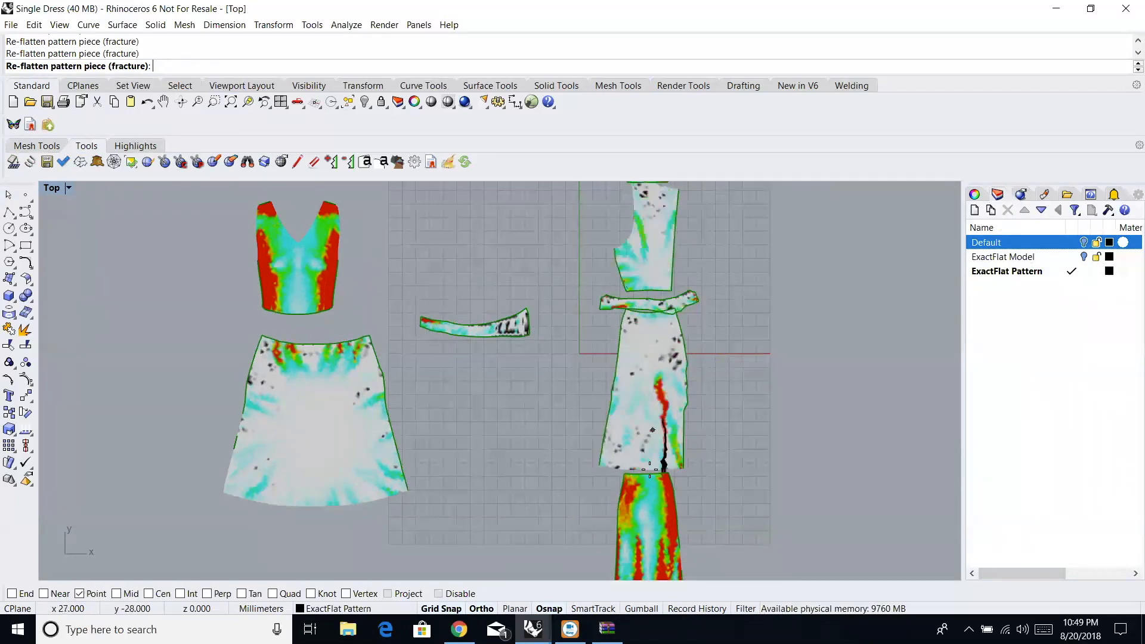
left_click(641, 505)
scroll(641, 506, "up", 3)
scroll(641, 511, "down", 6)
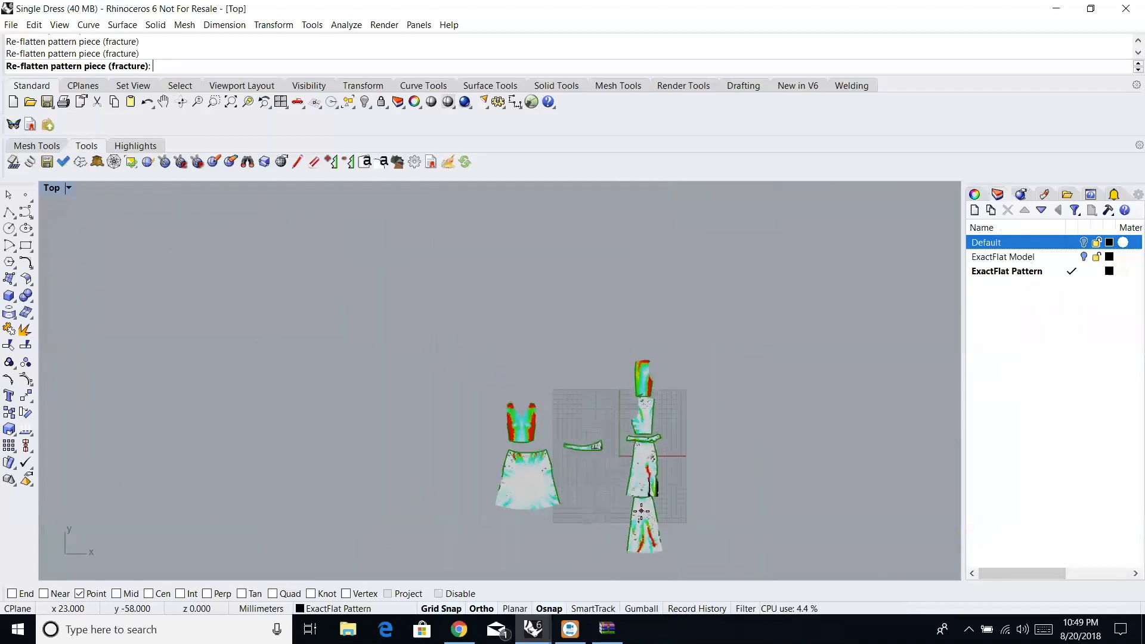
scroll(578, 480, "up", 4)
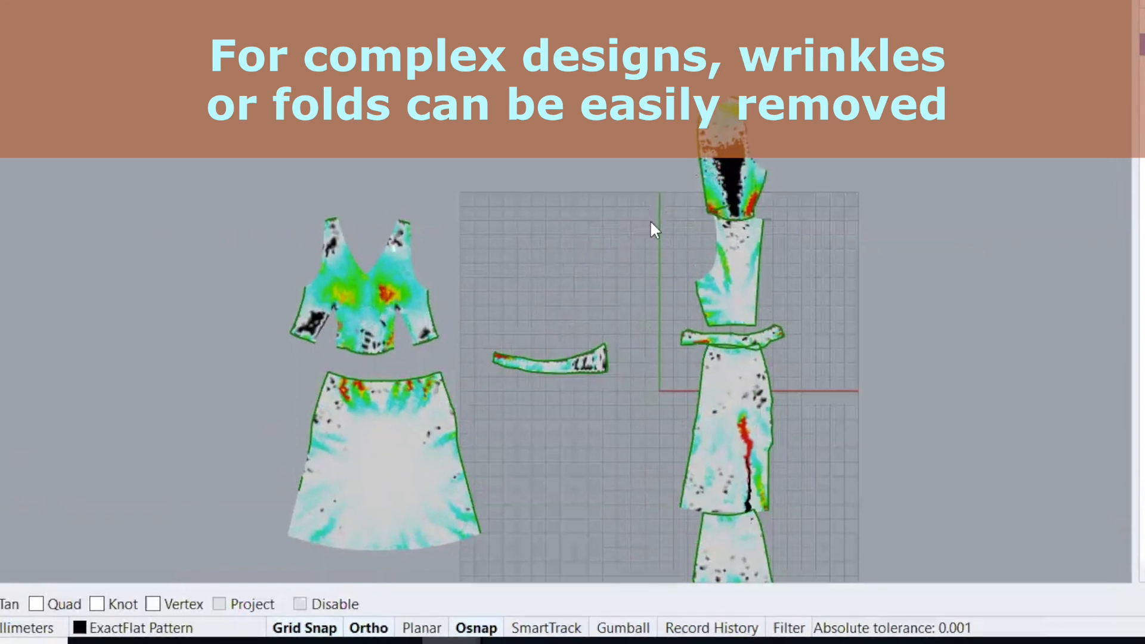
Move the uppermost back bodice piece clear of the stacked pieces and select all eight flattened pieces for a Spring batch.
left_click_drag(704, 180, 501, 246)
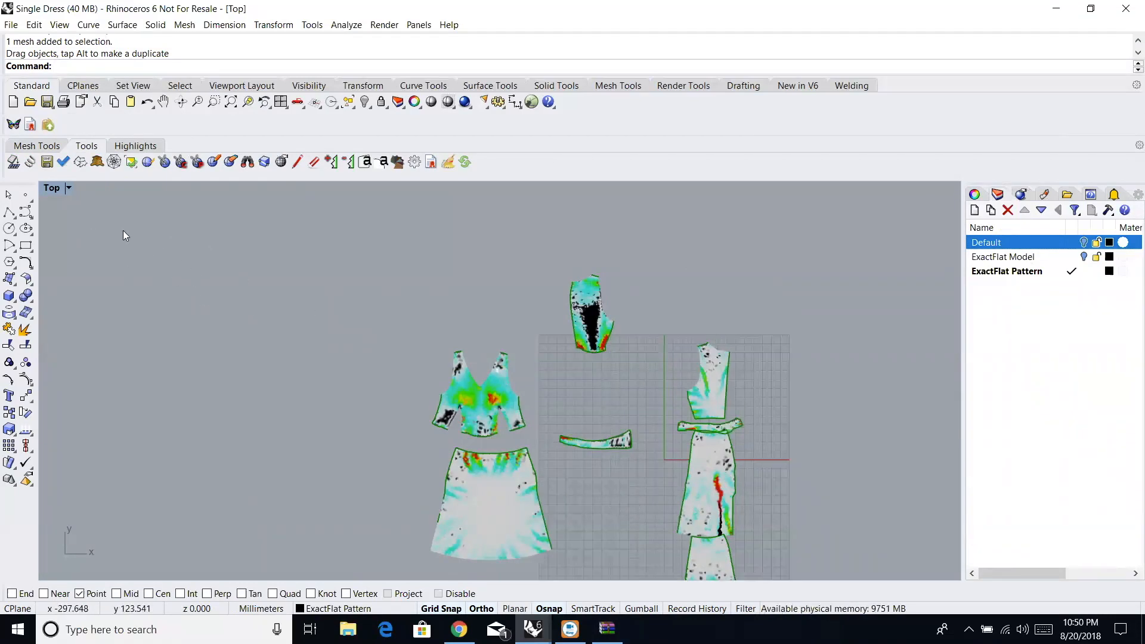
left_click(29, 162)
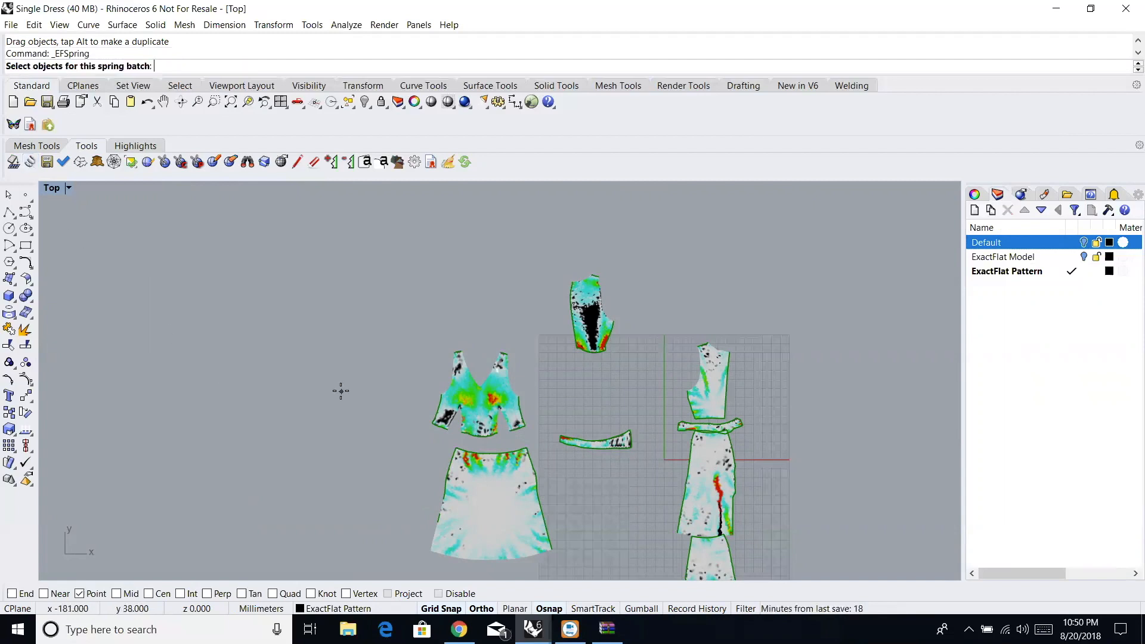
left_click(503, 395)
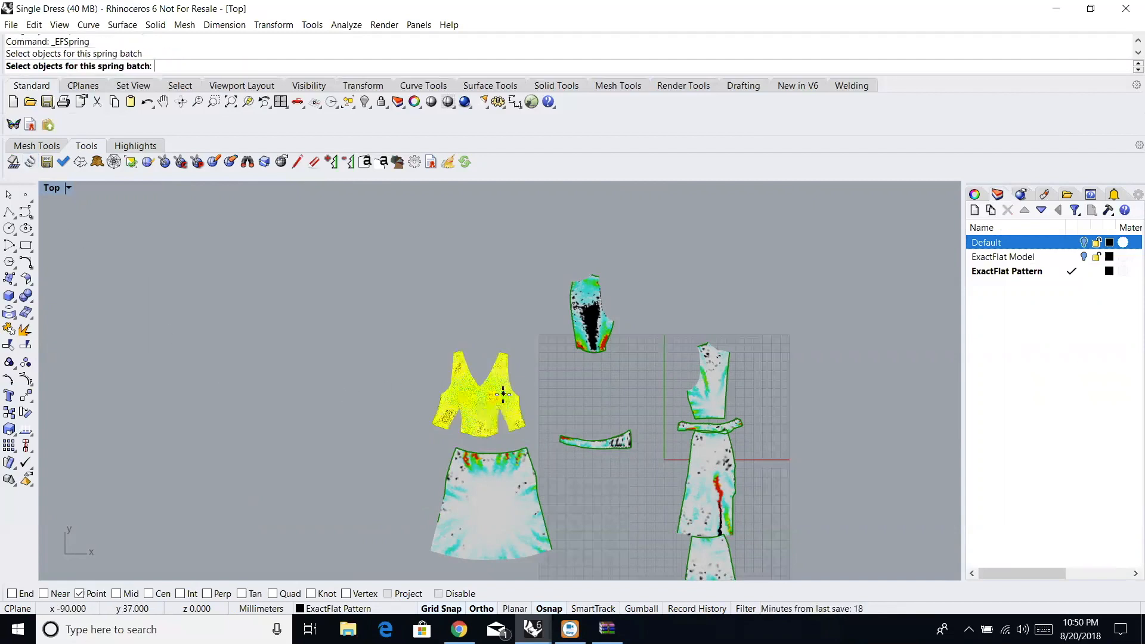
left_click(604, 329)
left_click(701, 375)
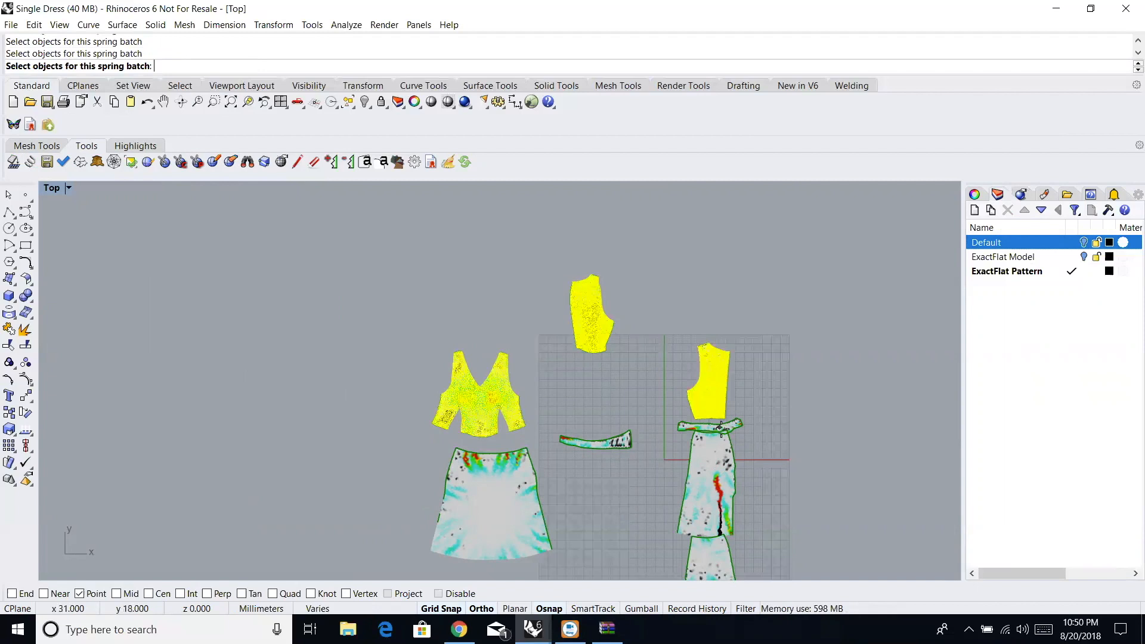
left_click(717, 428)
left_click(713, 465)
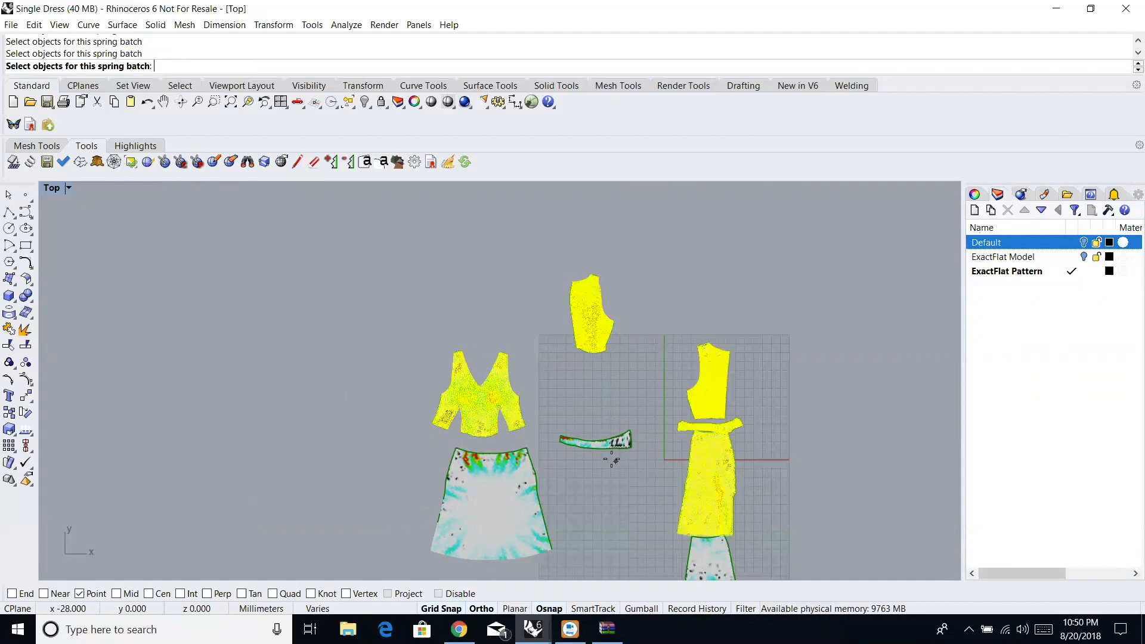
left_click(609, 444)
left_click(709, 550)
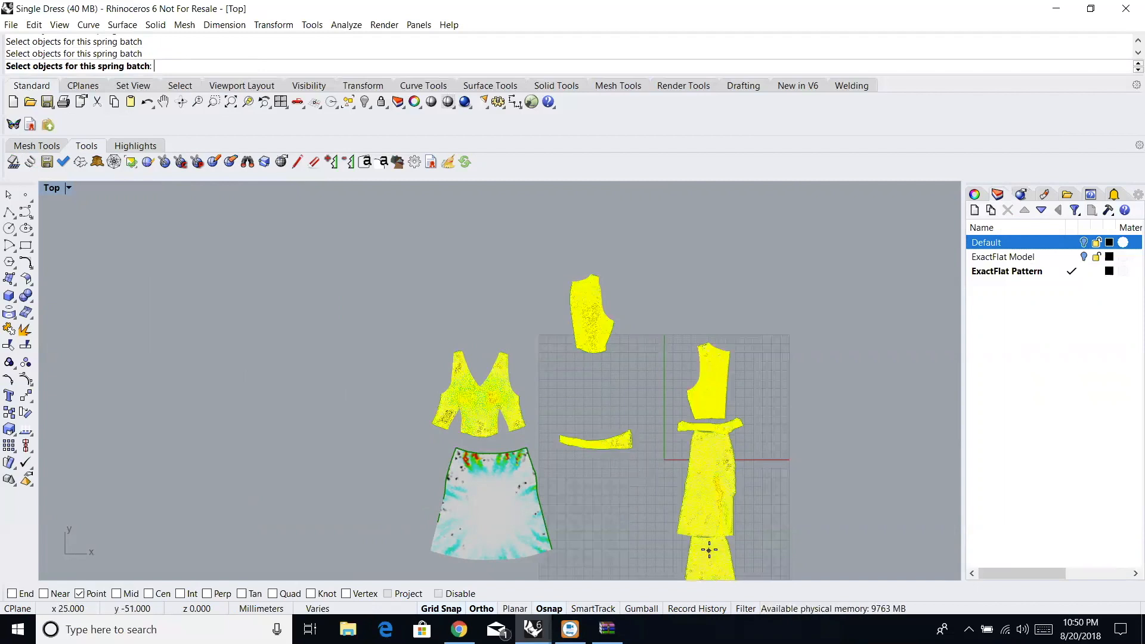
left_click(534, 531)
scroll(536, 525, "down", 4)
scroll(650, 518, "up", 3)
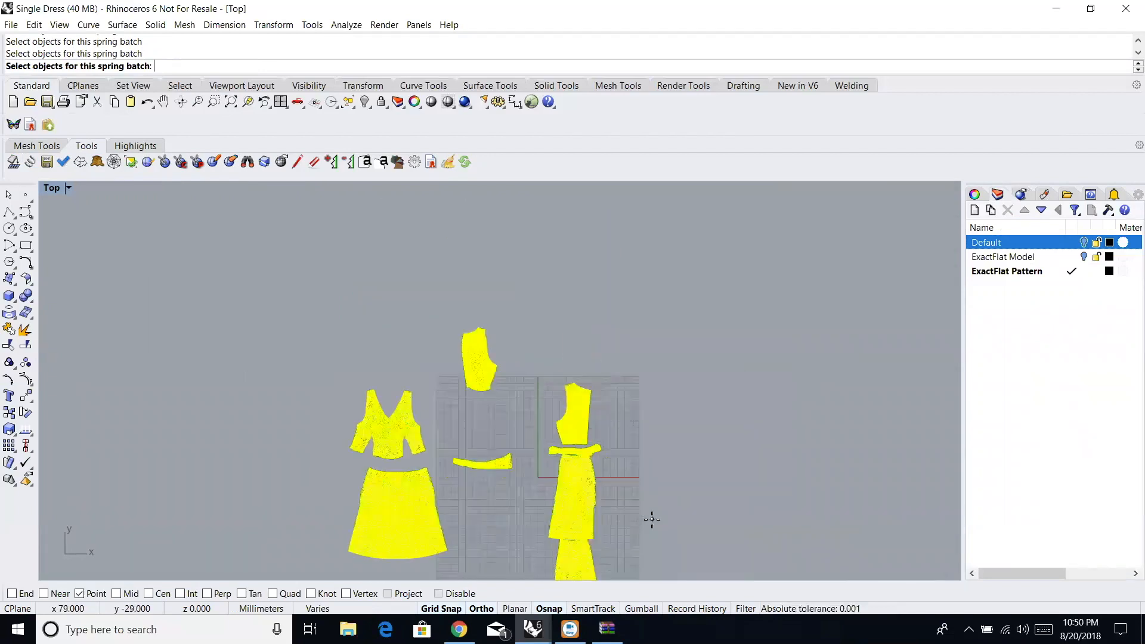
scroll(618, 527, "up", 2)
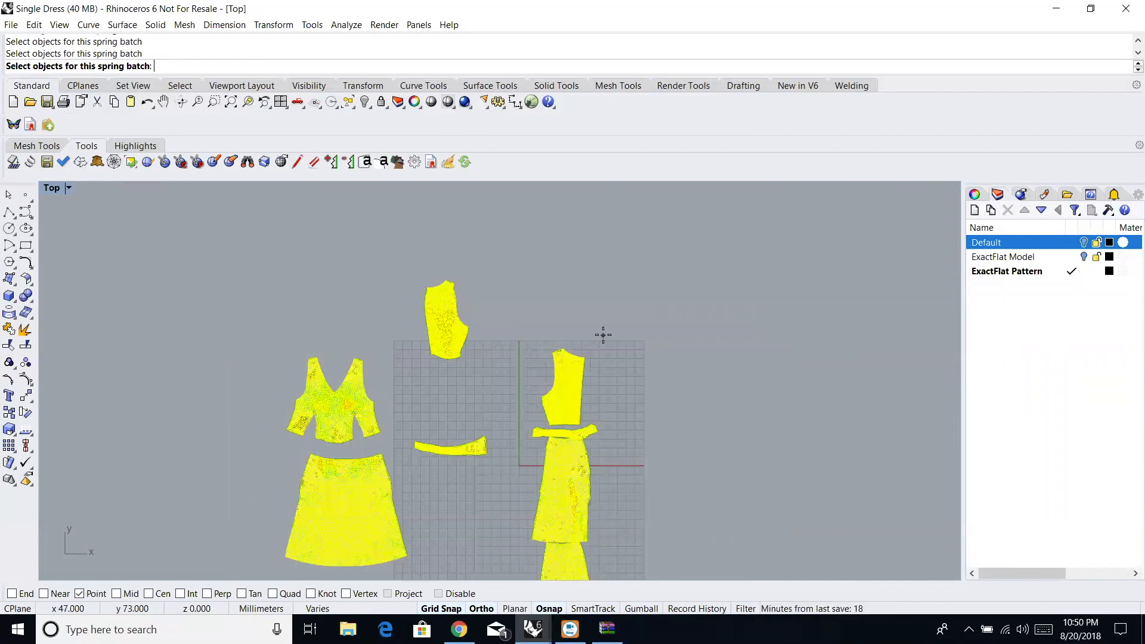
key("Return")
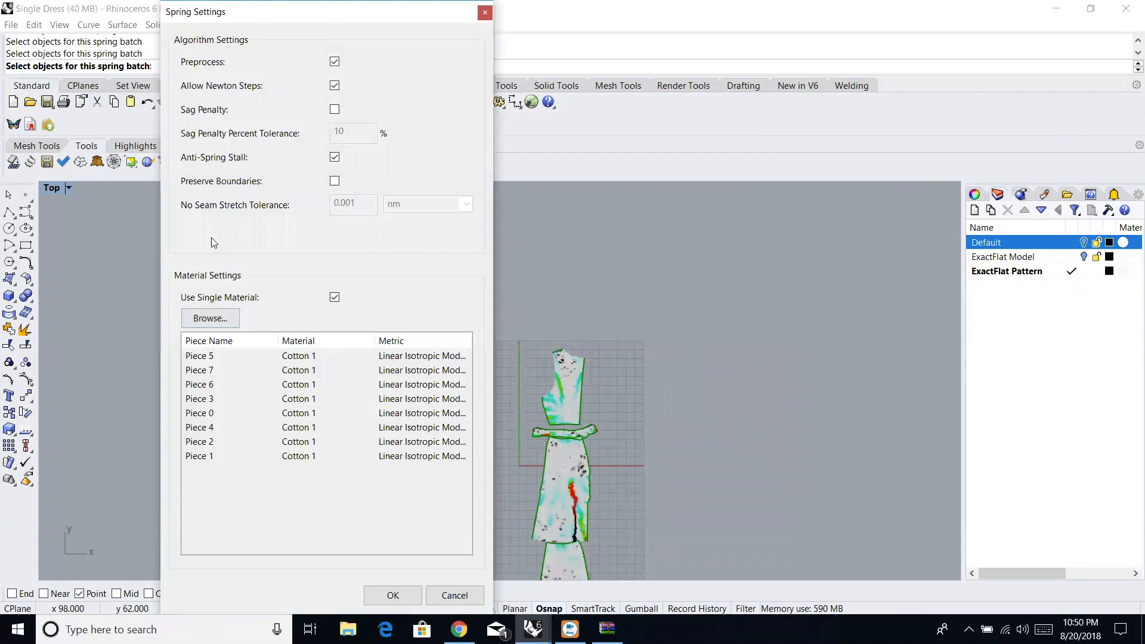
Use Cotton 1 with Linear Isotropic Model (fast) for all pieces, run the spring batch and move its status window off the pieces.
left_click(209, 318)
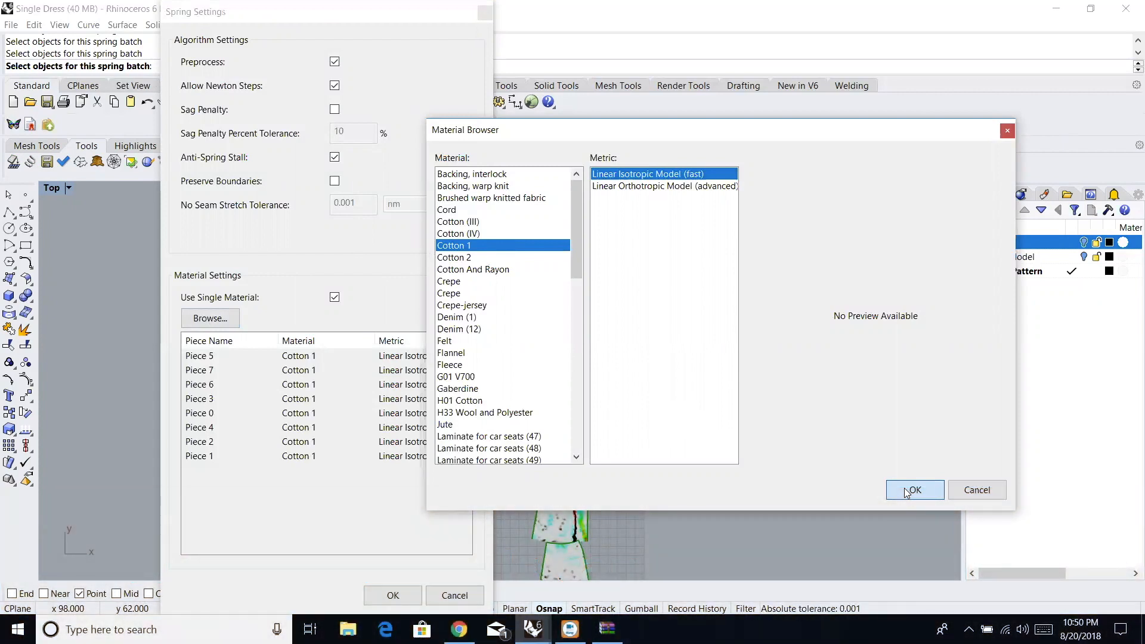
left_click(907, 491)
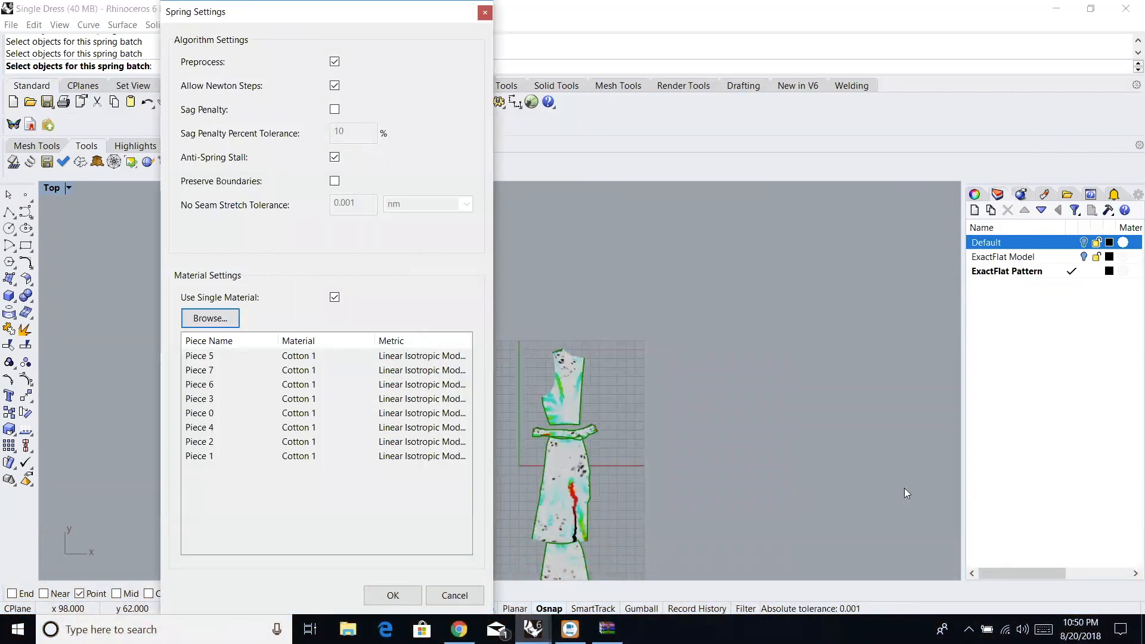
left_click(408, 596)
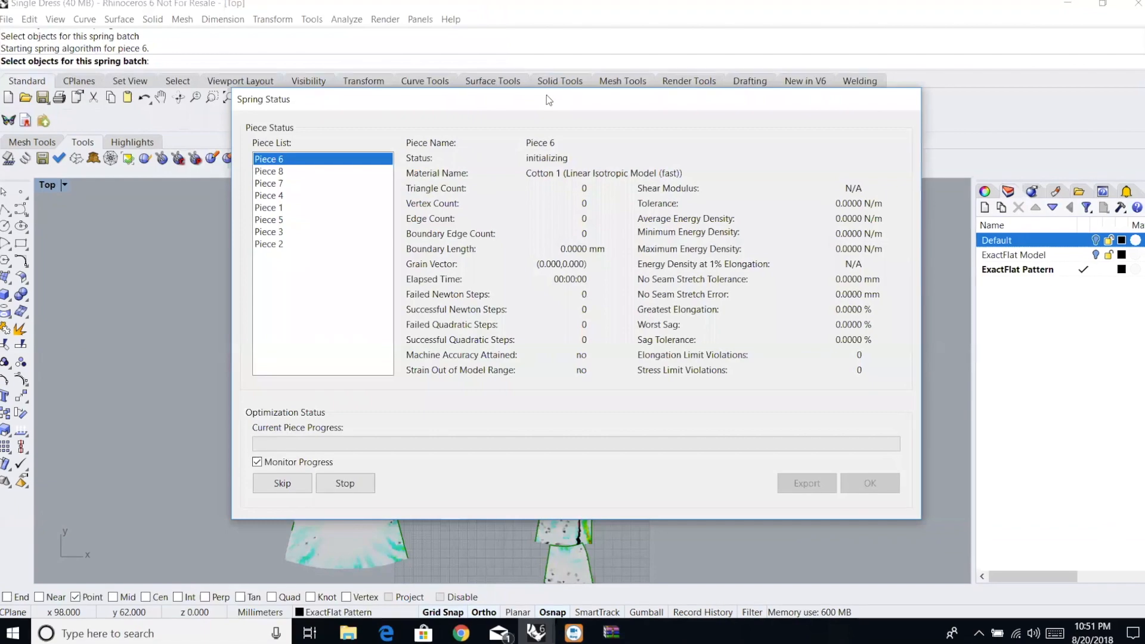
left_click_drag(546, 98, 933, 1)
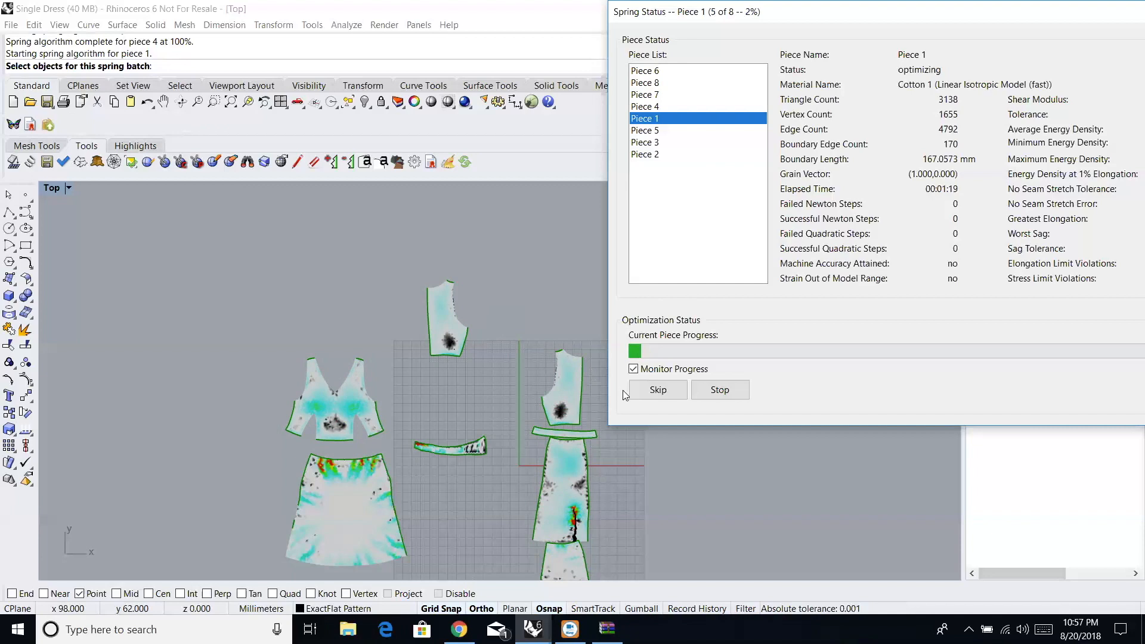
Skip Piece 1 in the spring batch, stop the run at Piece 3 and close the status window.
left_click(660, 398)
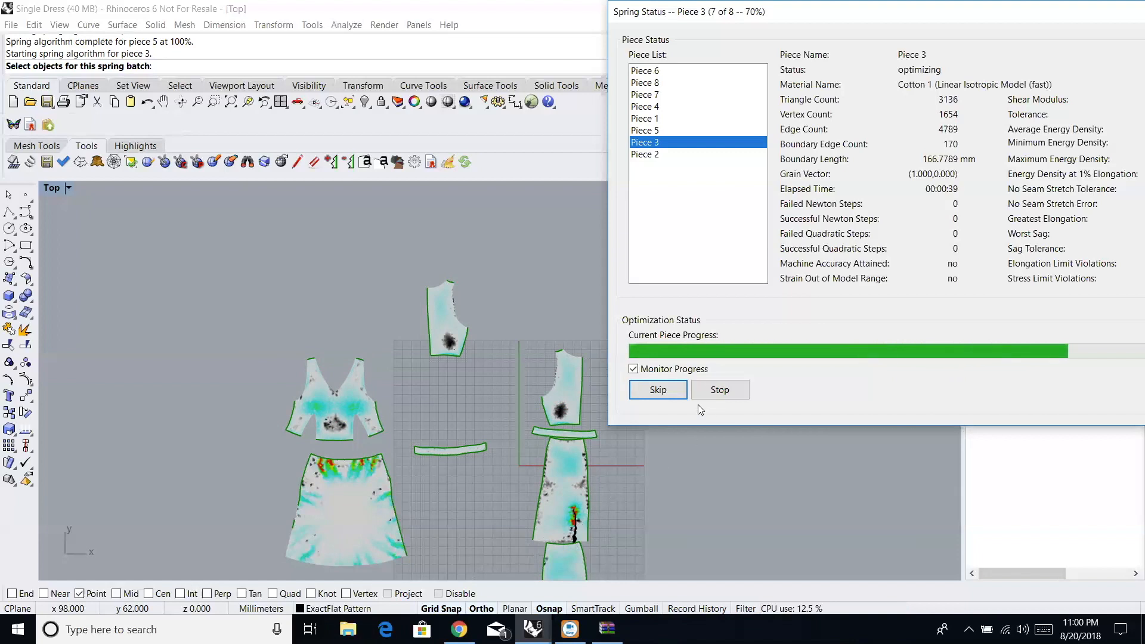
left_click(716, 391)
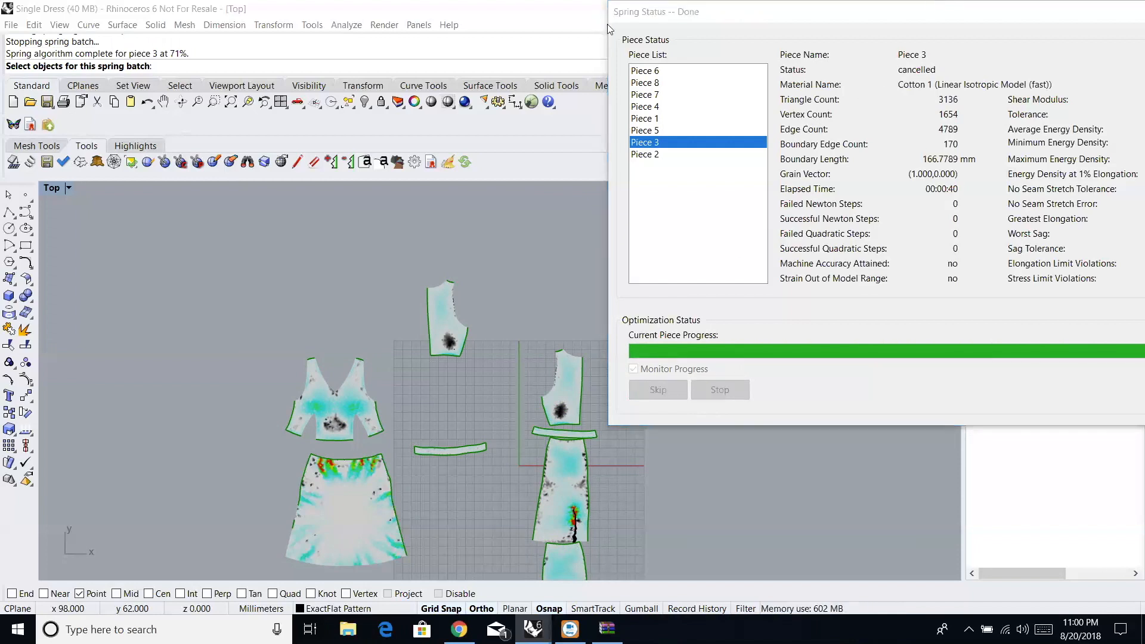
left_click(740, 23)
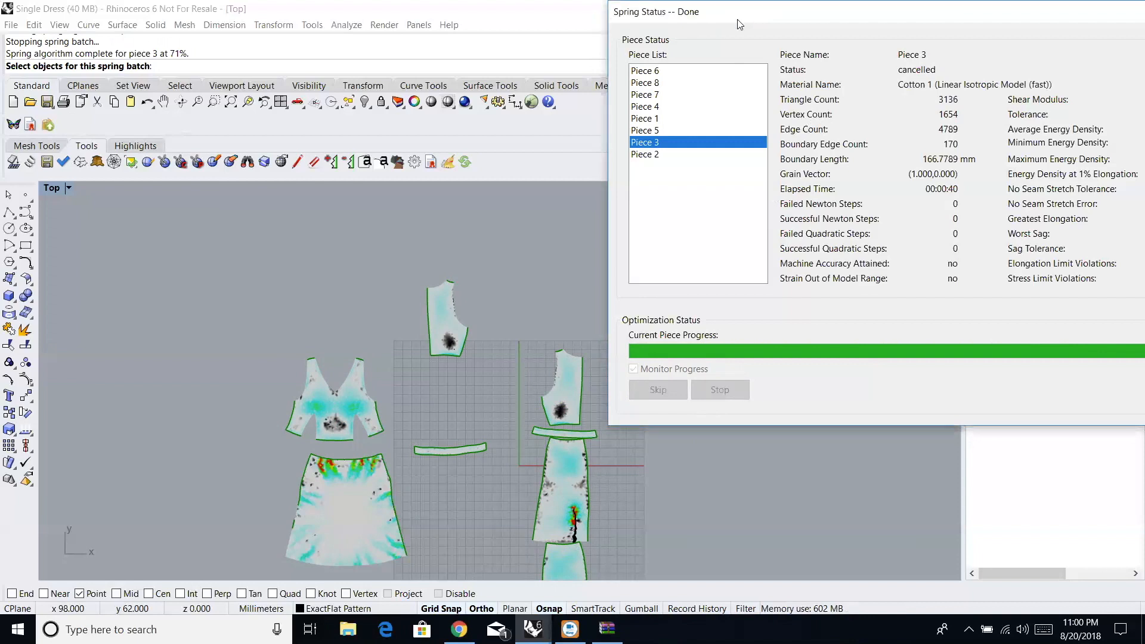
left_click_drag(737, 20, 170, 103)
left_click(674, 481)
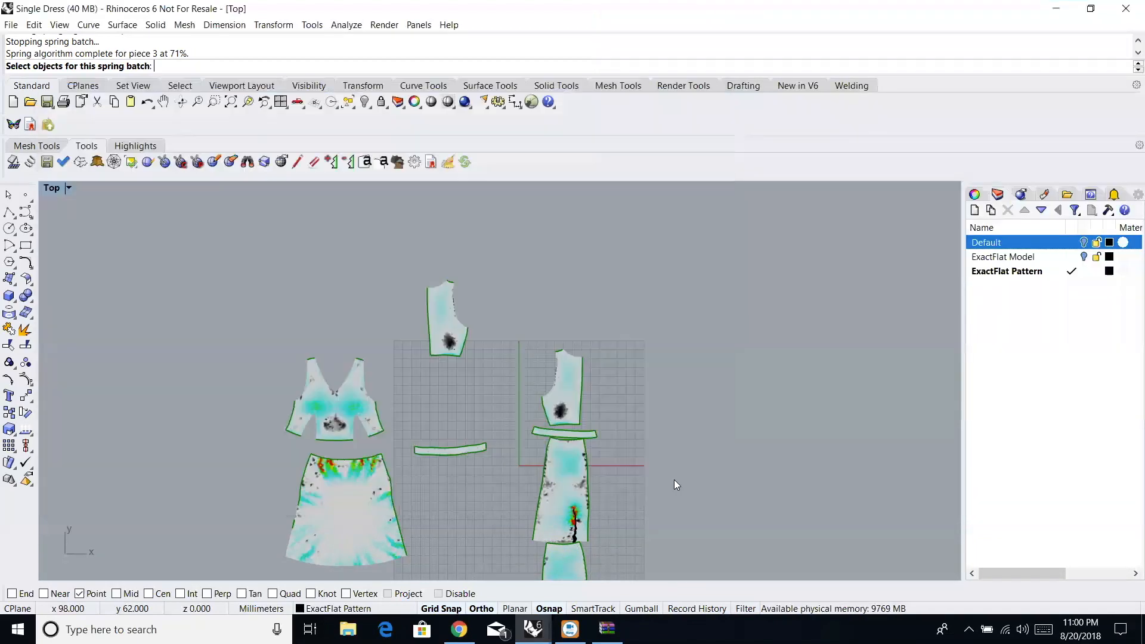
Correct the flipped triangles in the folded back skirt piece and move the piece above the back bodice piece next to it.
left_click(130, 164)
left_click(560, 507)
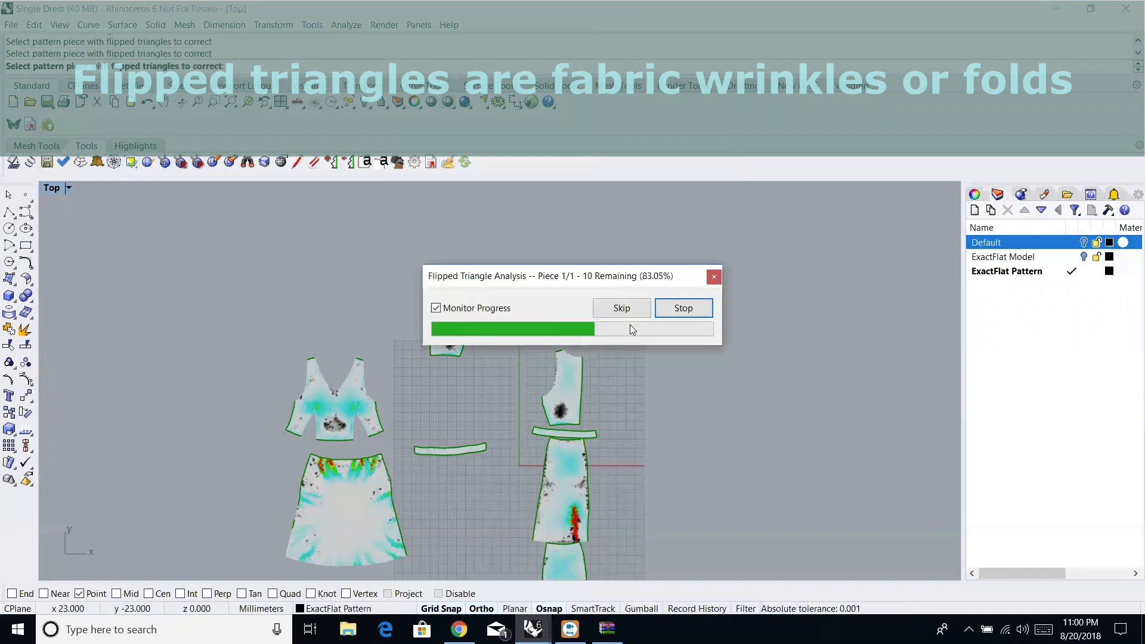
left_click_drag(577, 500, 672, 362)
left_click_drag(569, 347, 569, 292)
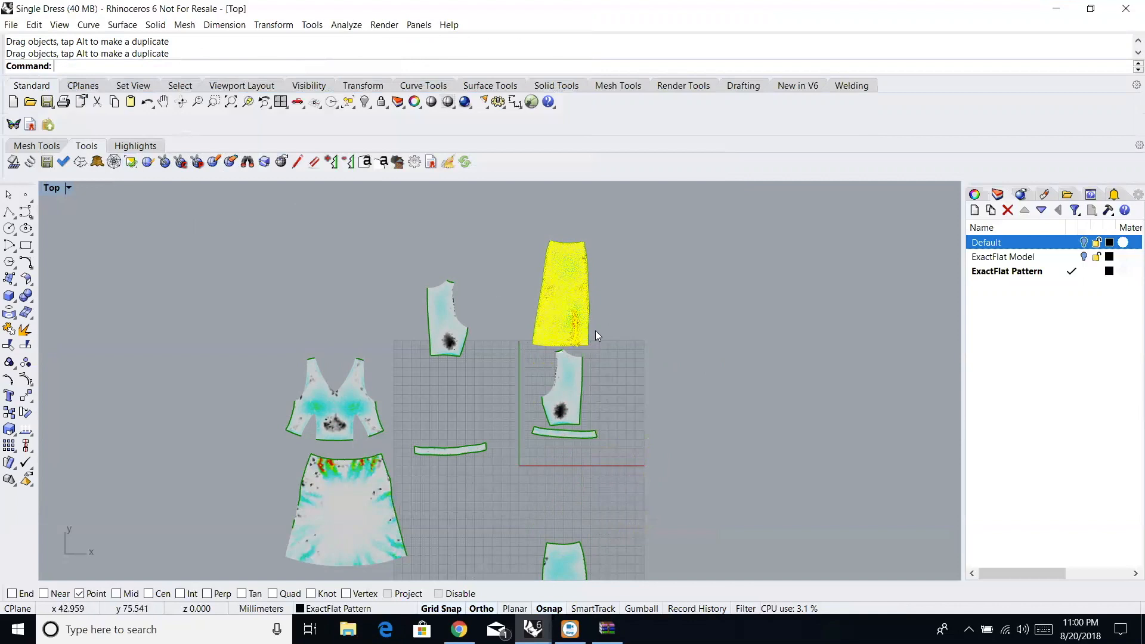
Set the Top viewport to Wireframe display and turn on the ExactFlat piece ID highlight.
scroll(579, 320, "up", 5)
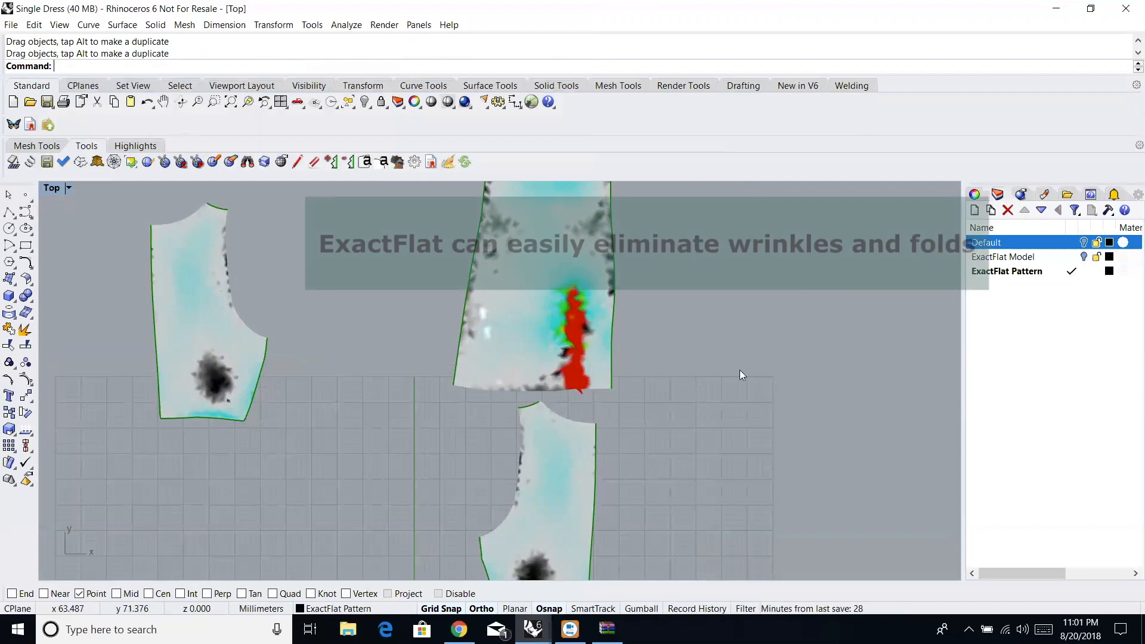
scroll(739, 375, "down", 3)
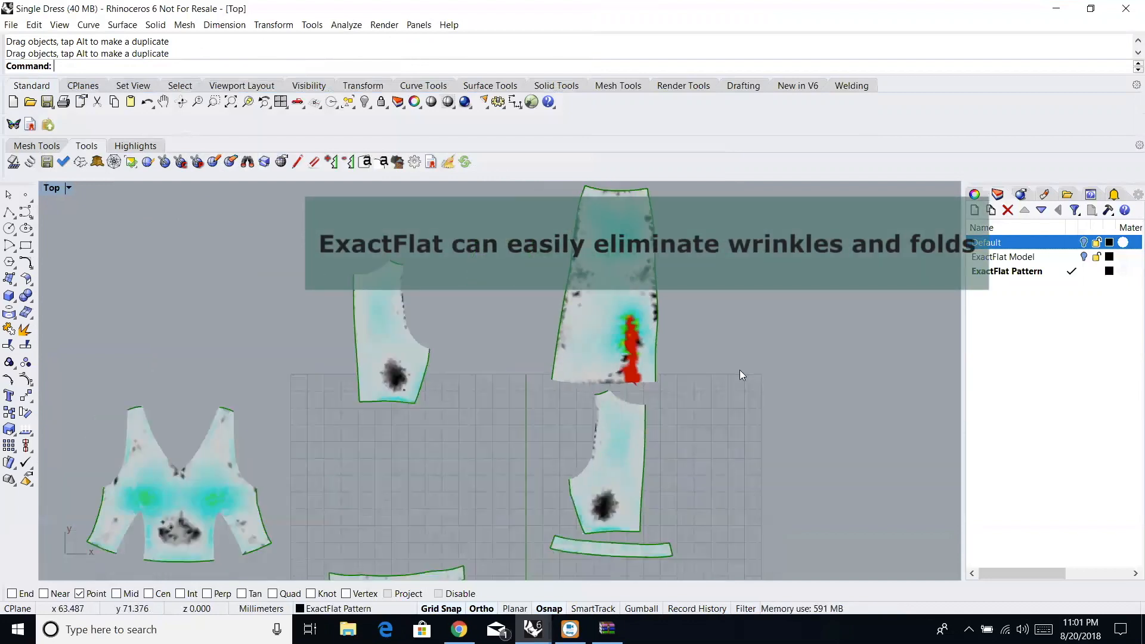
scroll(741, 375, "down", 2)
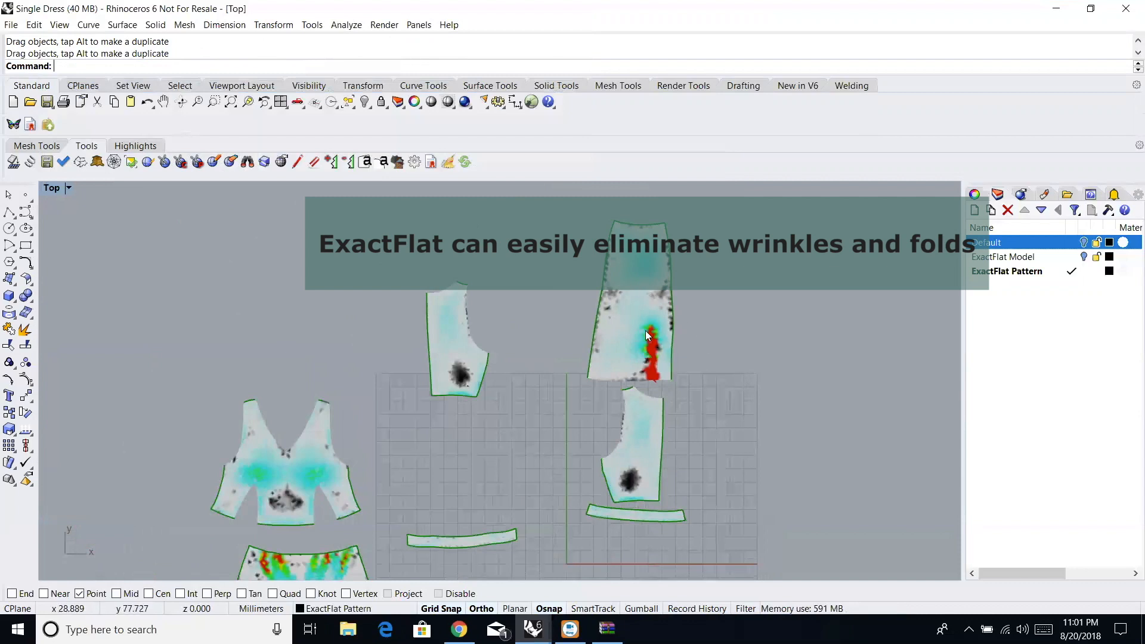
left_click(68, 189)
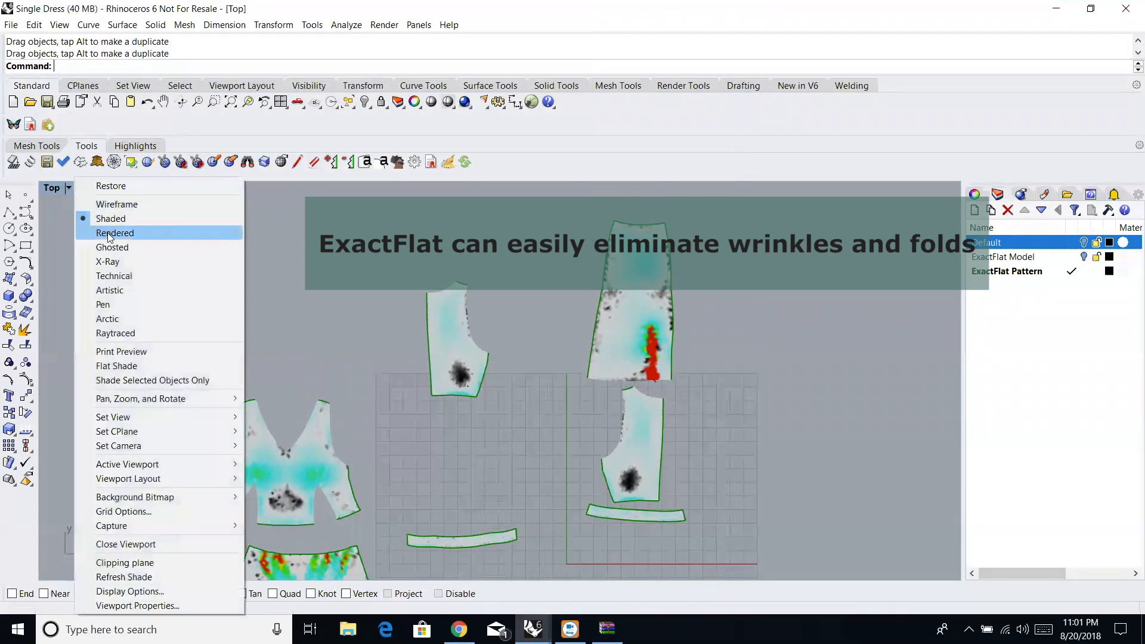
left_click(111, 204)
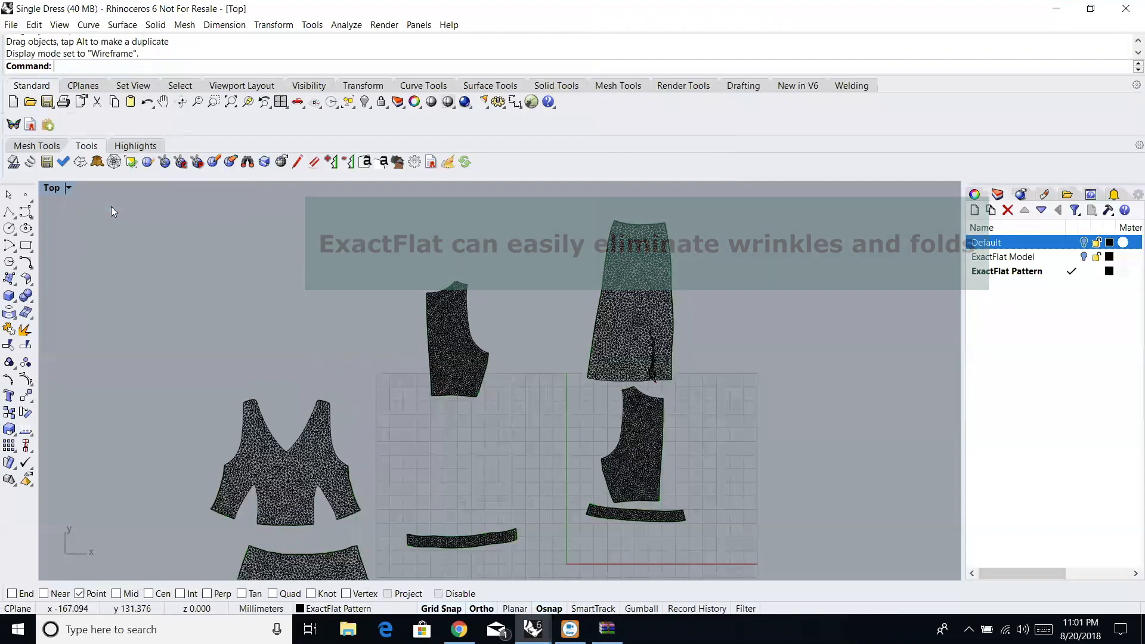
left_click(124, 153)
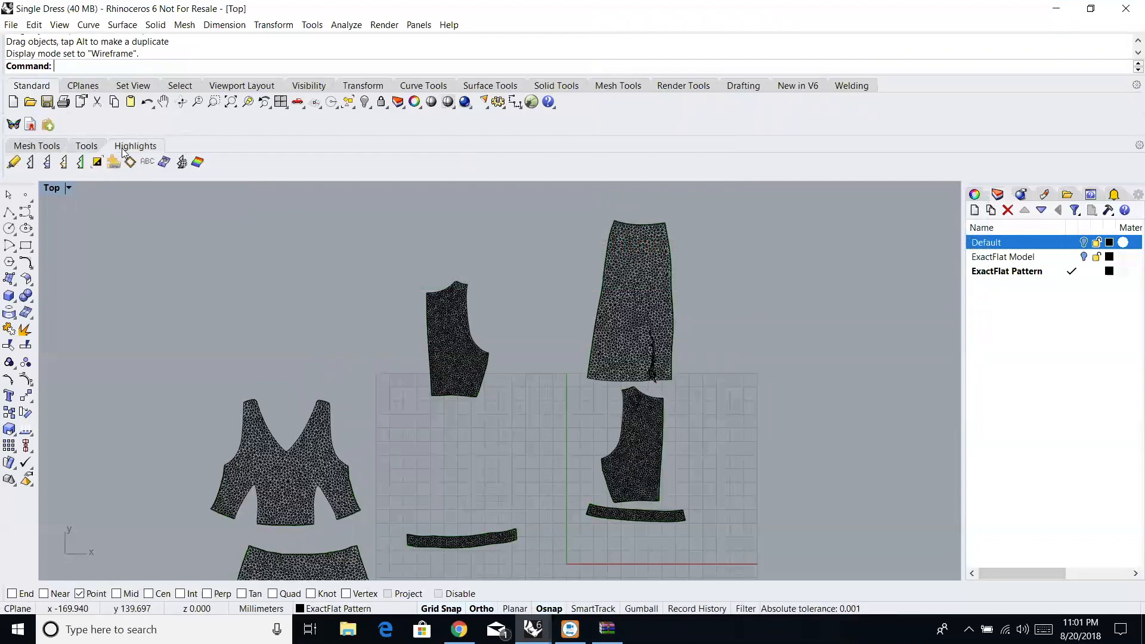
left_click(182, 163)
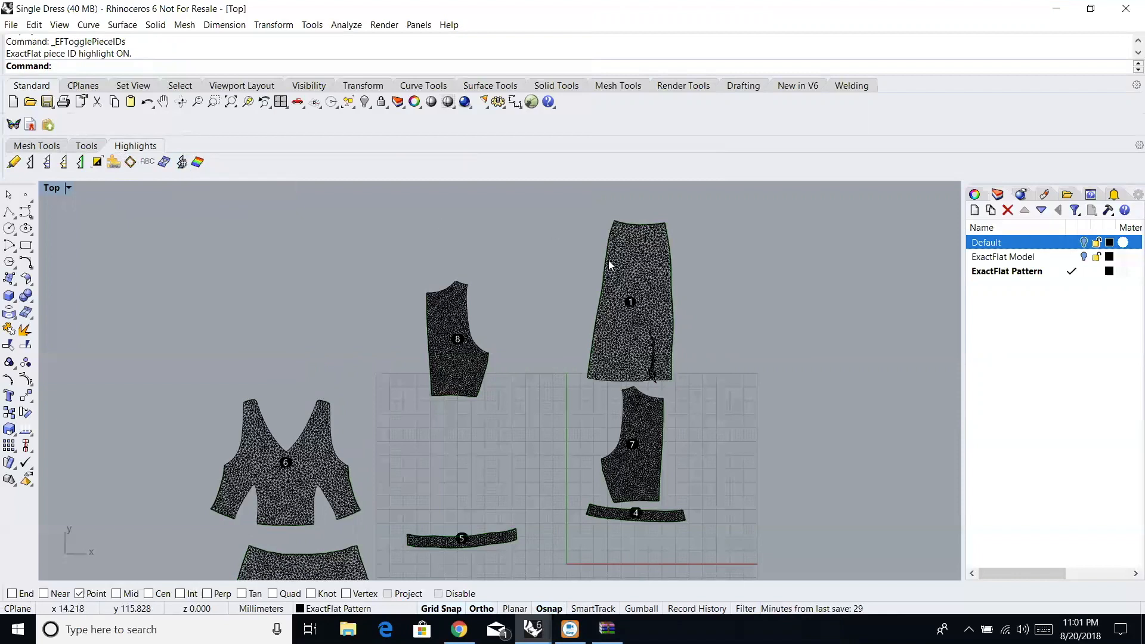
Examine the fold in back skirt piece 1 and set the Top viewport back to Shaded display.
scroll(632, 310, "up", 3)
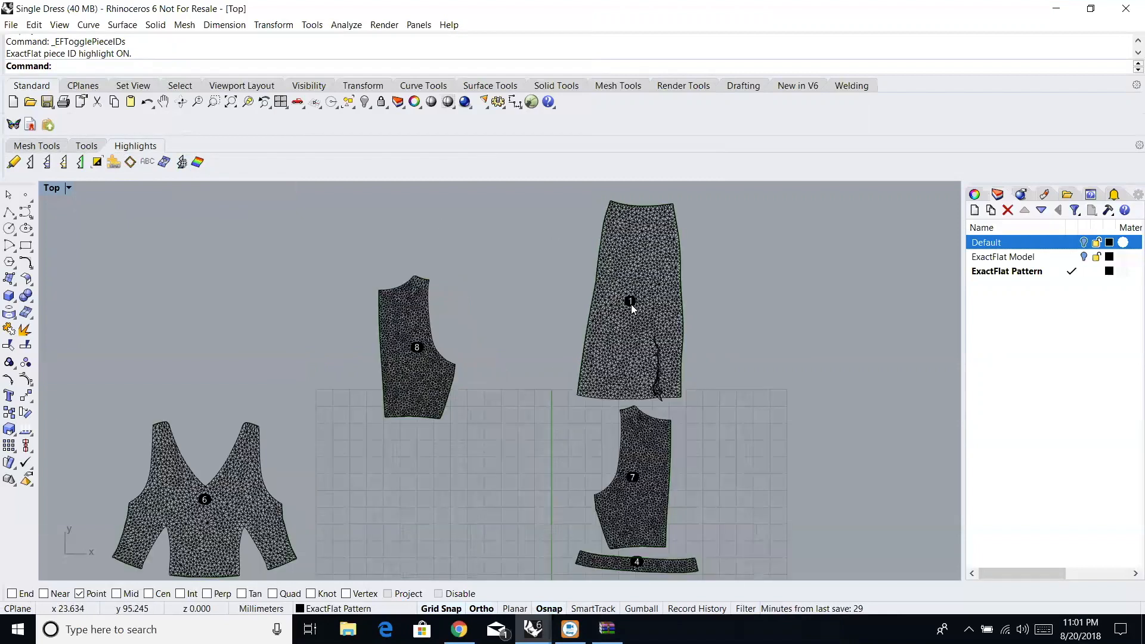
scroll(630, 304, "down", 3)
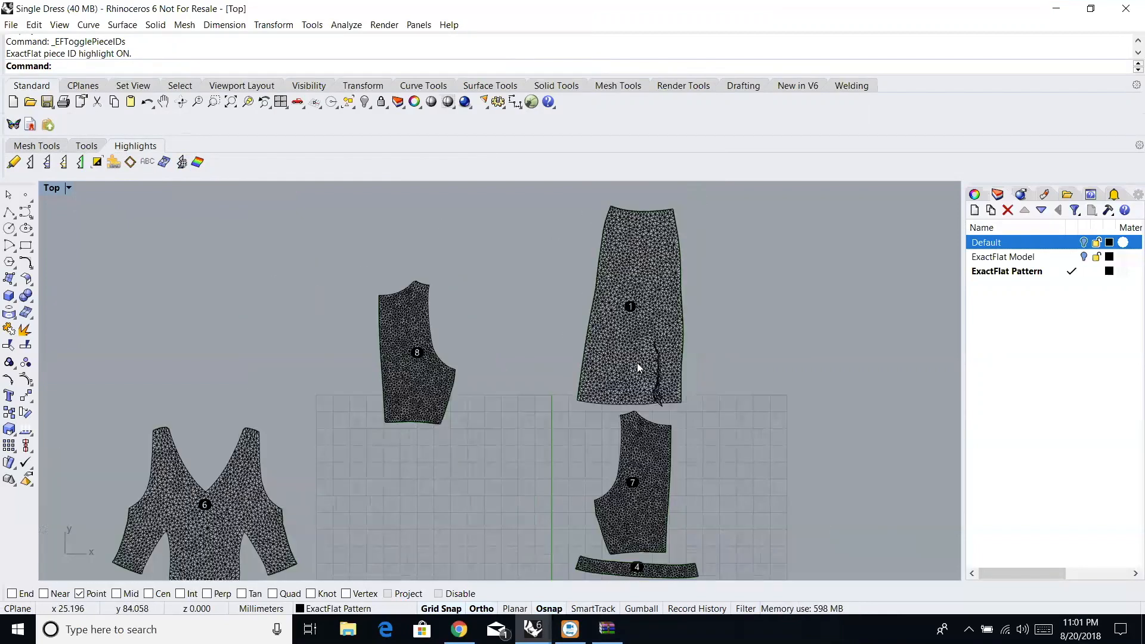
scroll(424, 487, "down", 1)
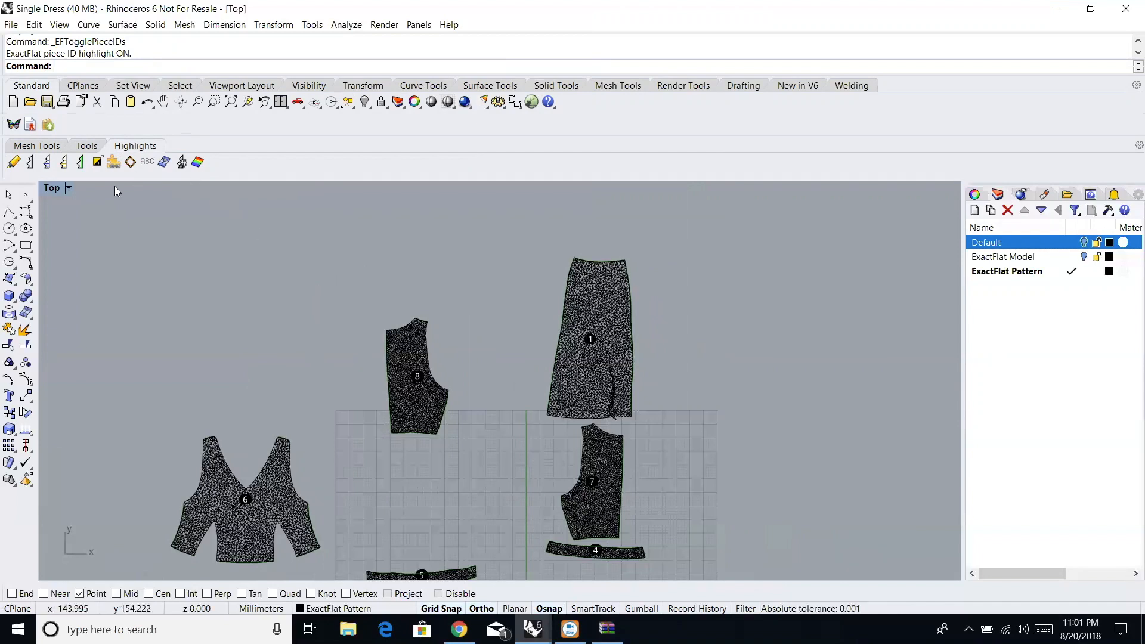
left_click(67, 188)
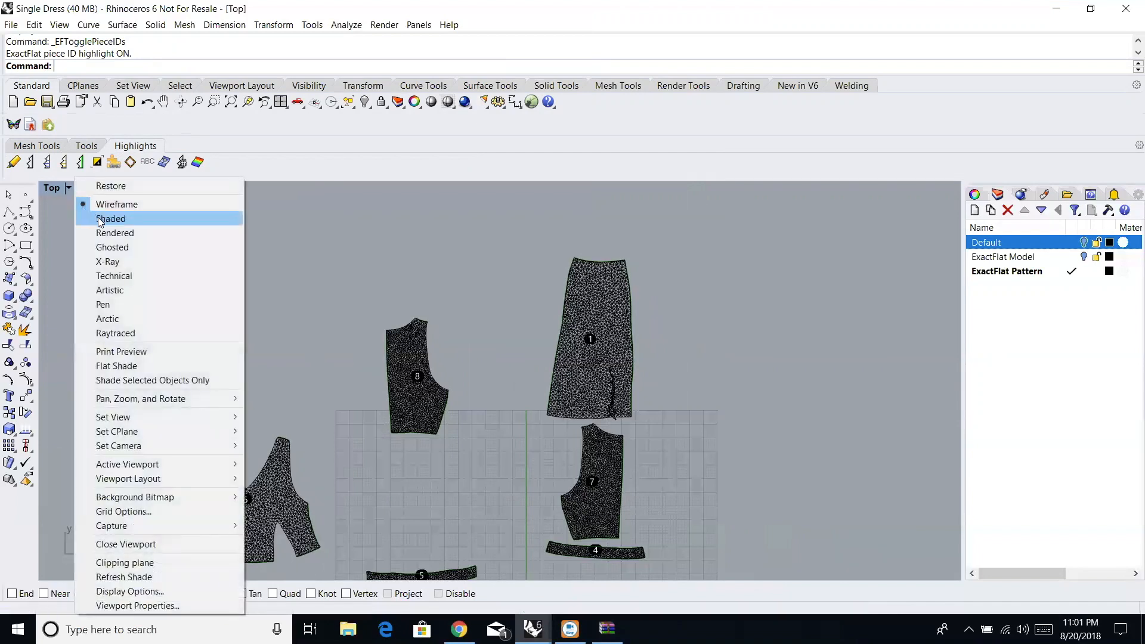
left_click(100, 219)
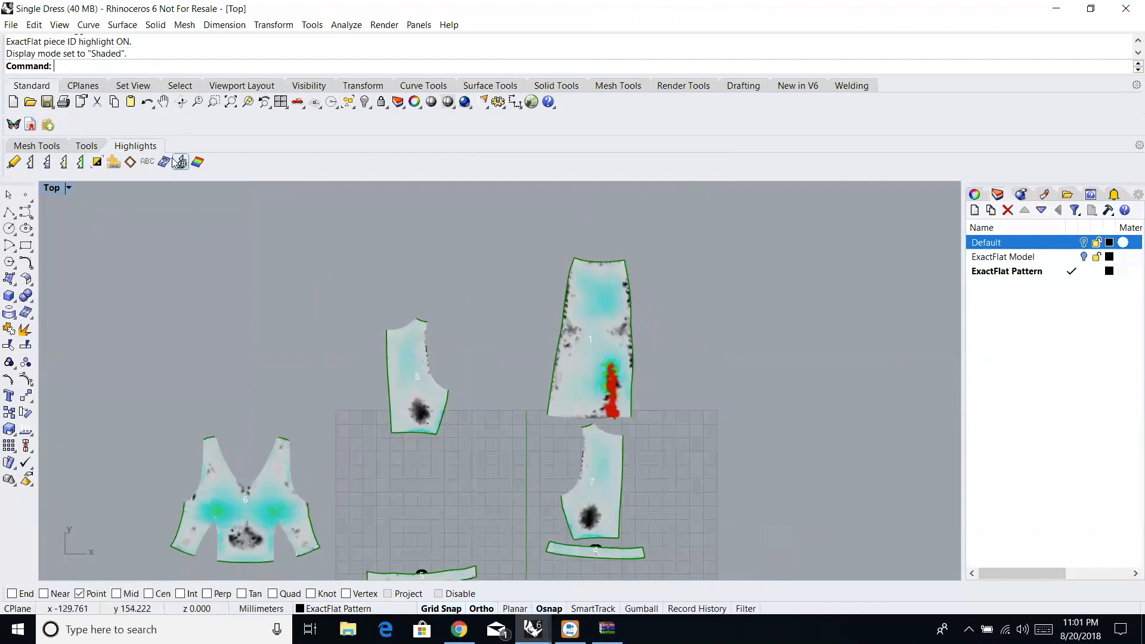
Spring back skirt piece 1 and front skirt piece 2 together in one batch, monitor the run and accept the finished result.
left_click(87, 145)
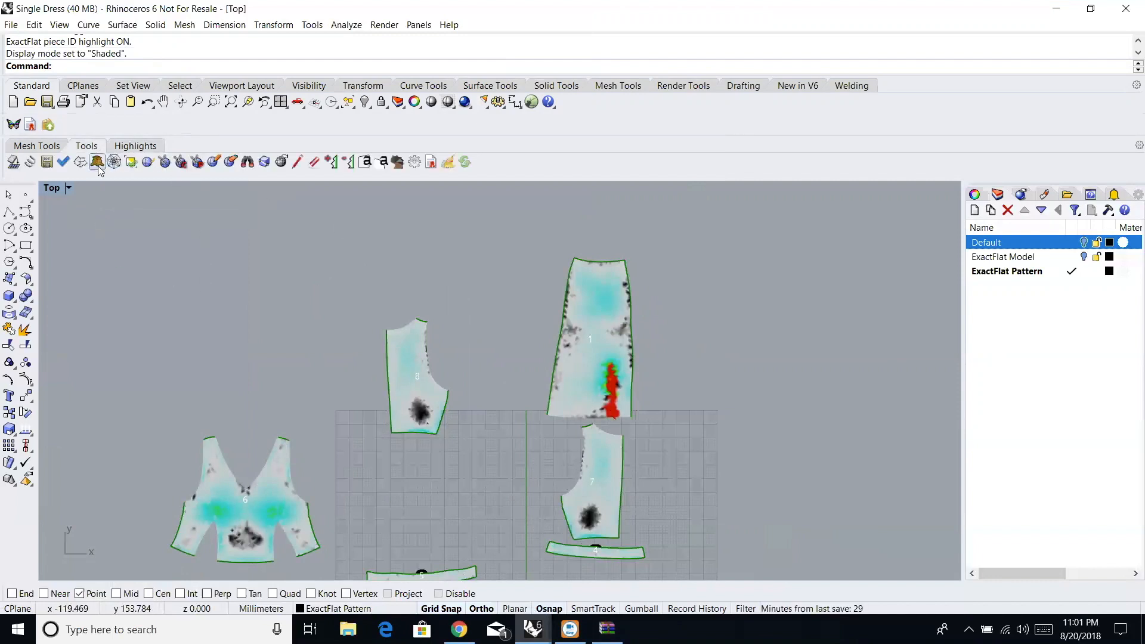
left_click(30, 162)
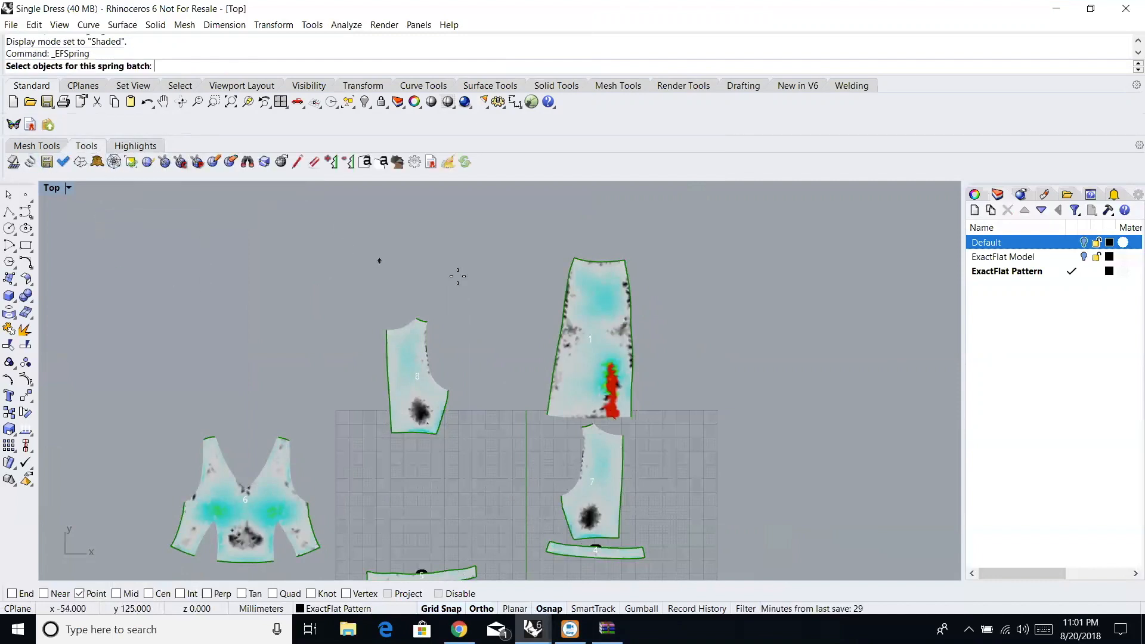
left_click(561, 328)
scroll(603, 393, "up", 1)
scroll(626, 429, "down", 3)
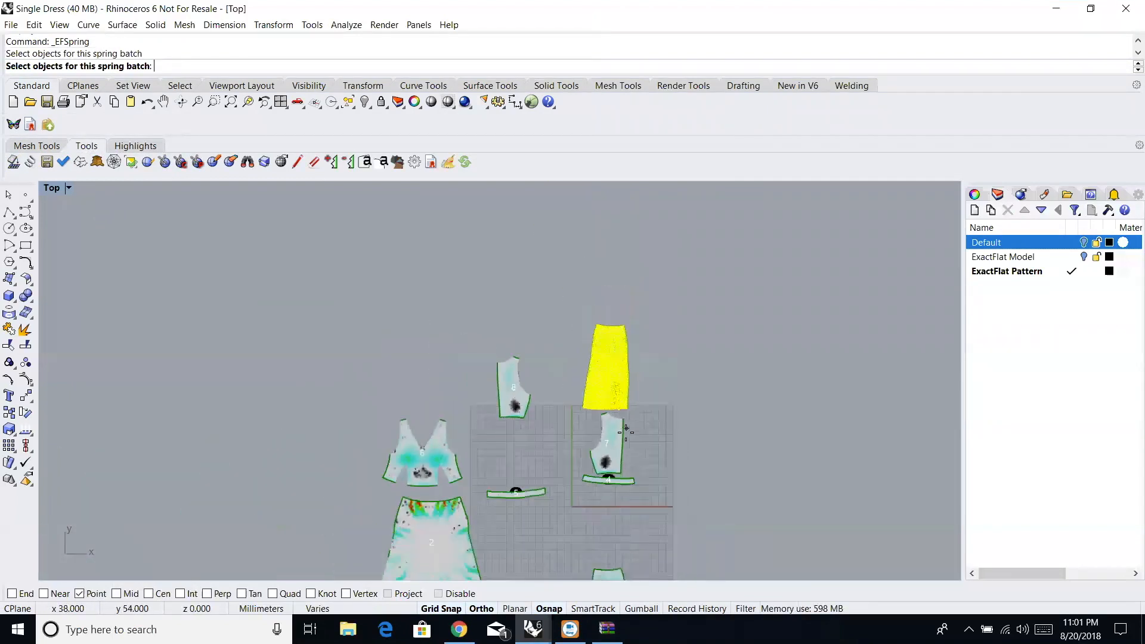
scroll(626, 430, "down", 2)
scroll(508, 475, "up", 1)
left_click(508, 475)
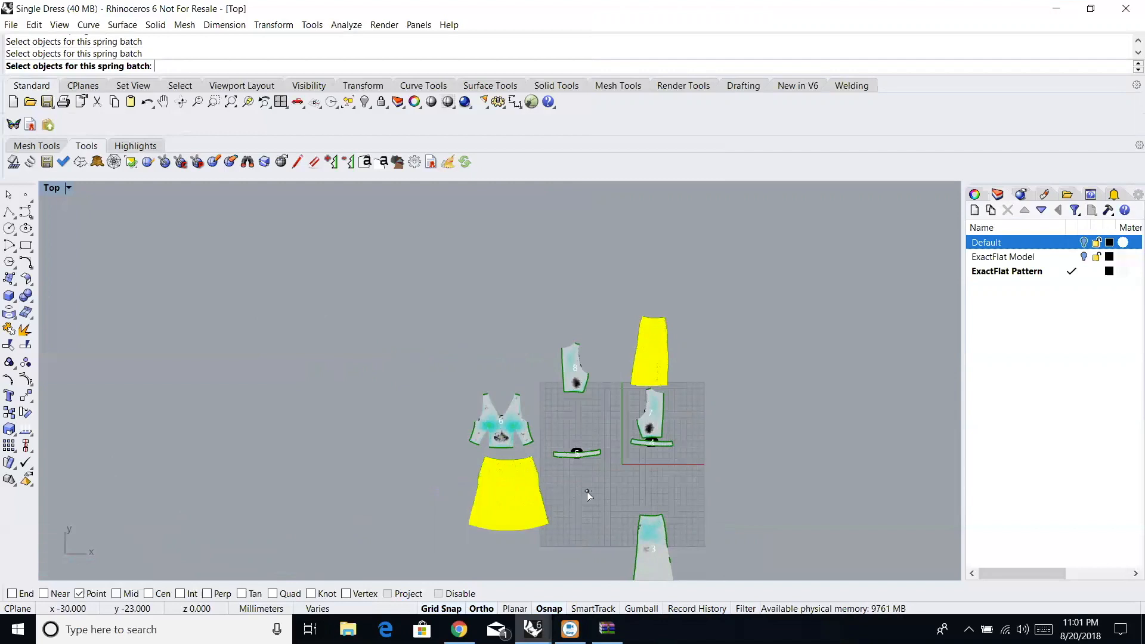
key("Return")
left_click(418, 595)
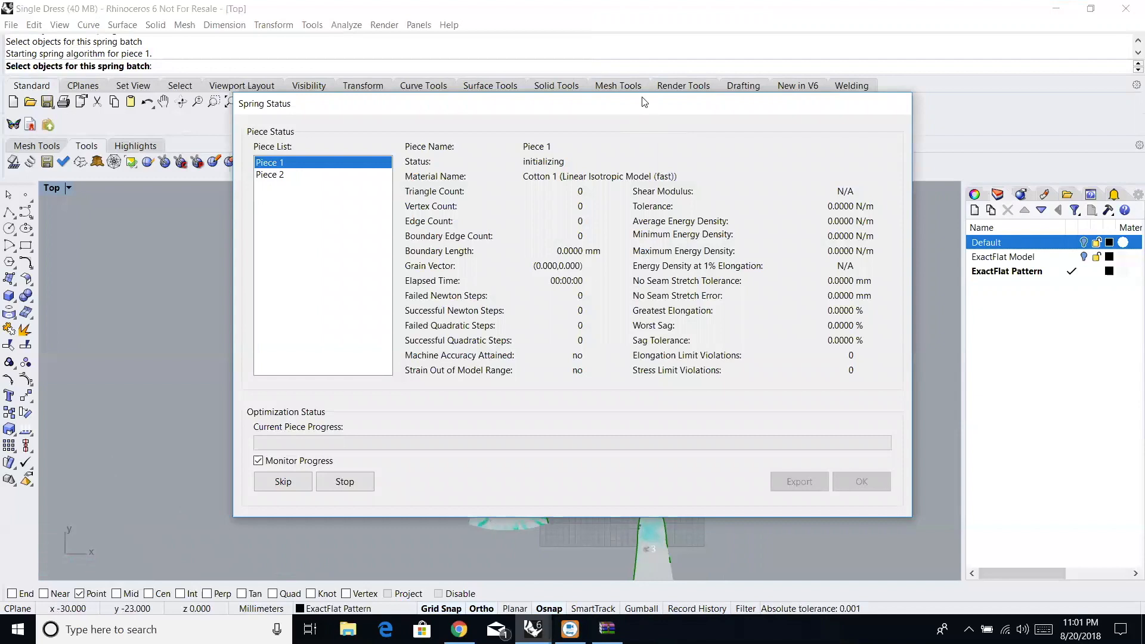
left_click_drag(644, 103, 1108, 10)
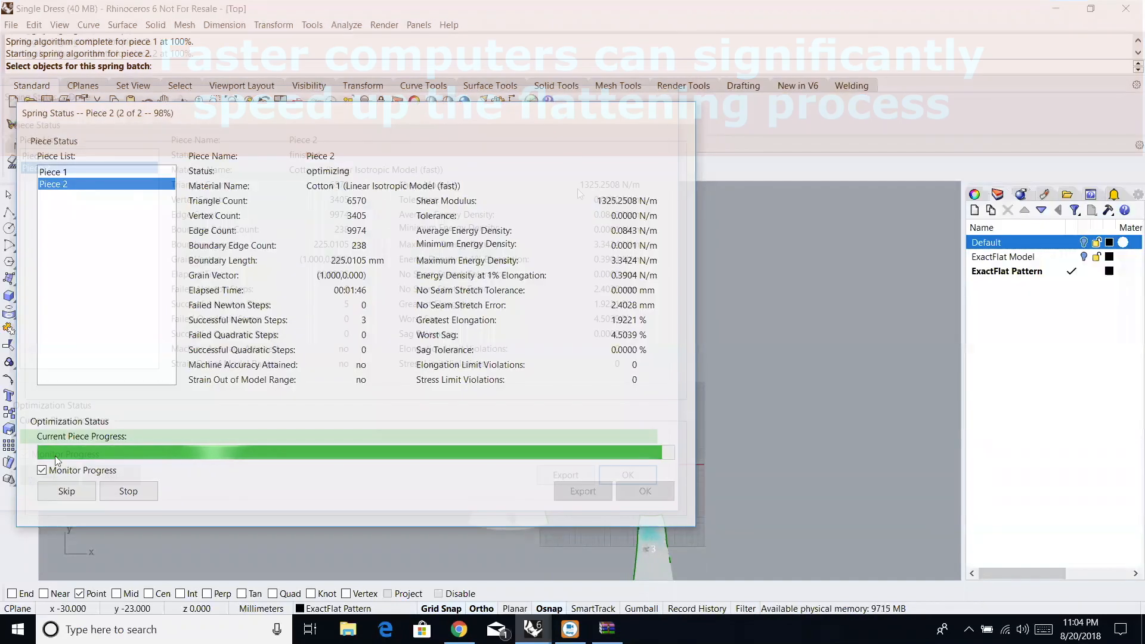
left_click(633, 473)
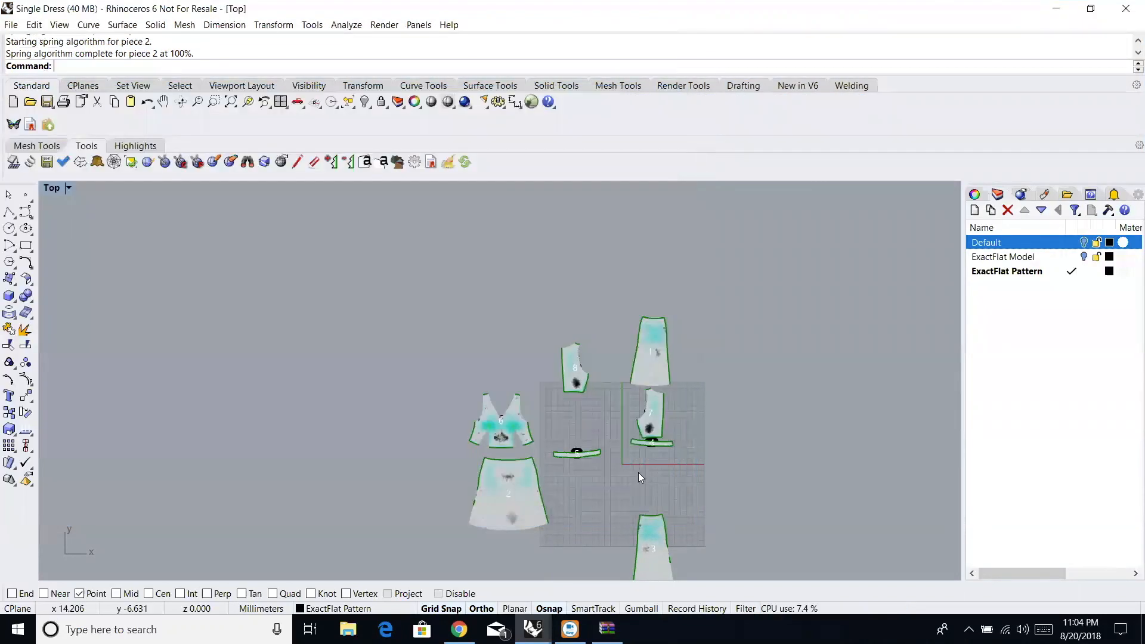
Move the front bodice piece 6 away from the front skirt piece into the empty space beside the other pattern pieces.
left_click_drag(504, 433, 393, 353)
left_click(449, 444)
scroll(445, 452, "up", 3)
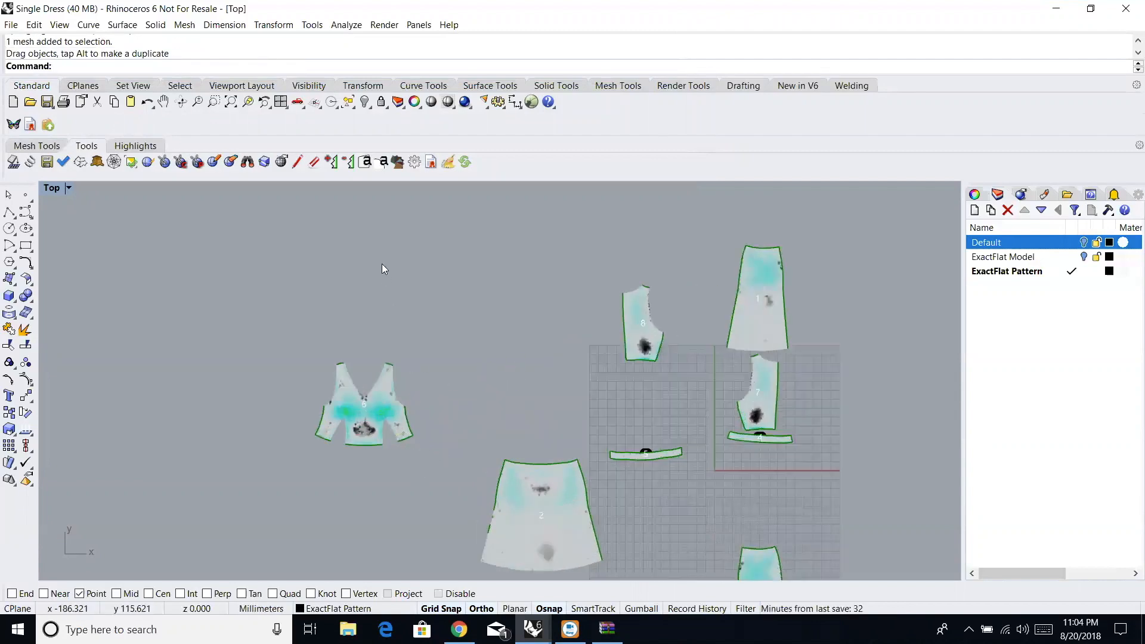
Find the piece neighboring the bottom cut of the front bodice, using the 50 offset, to bring the front waistband below it.
left_click(247, 162)
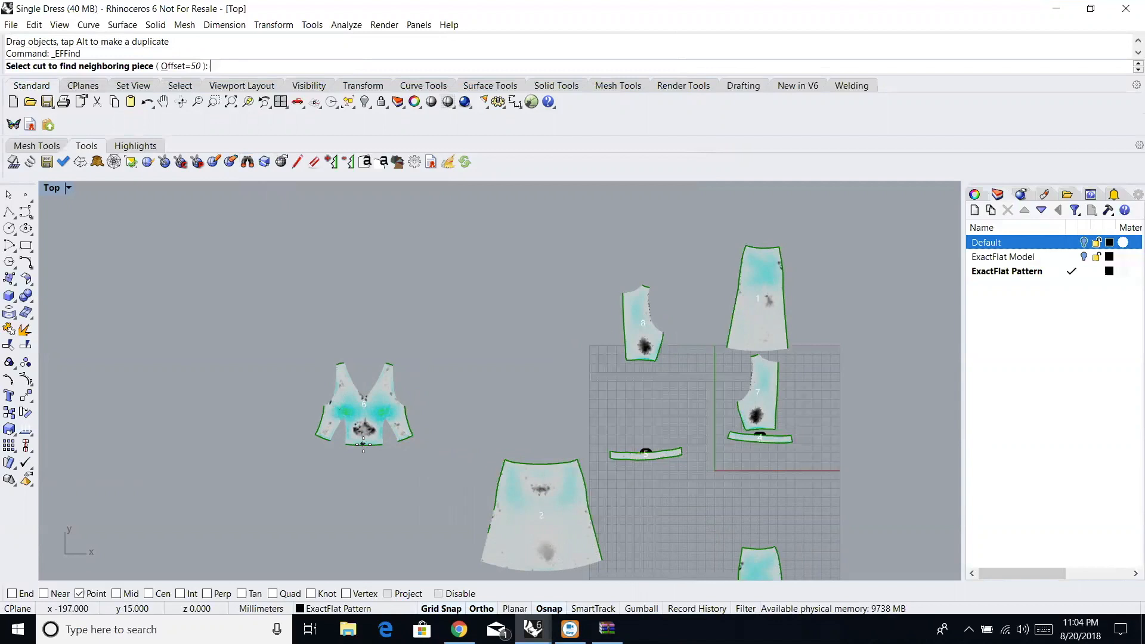
scroll(363, 448, "up", 3)
scroll(361, 438, "up", 3)
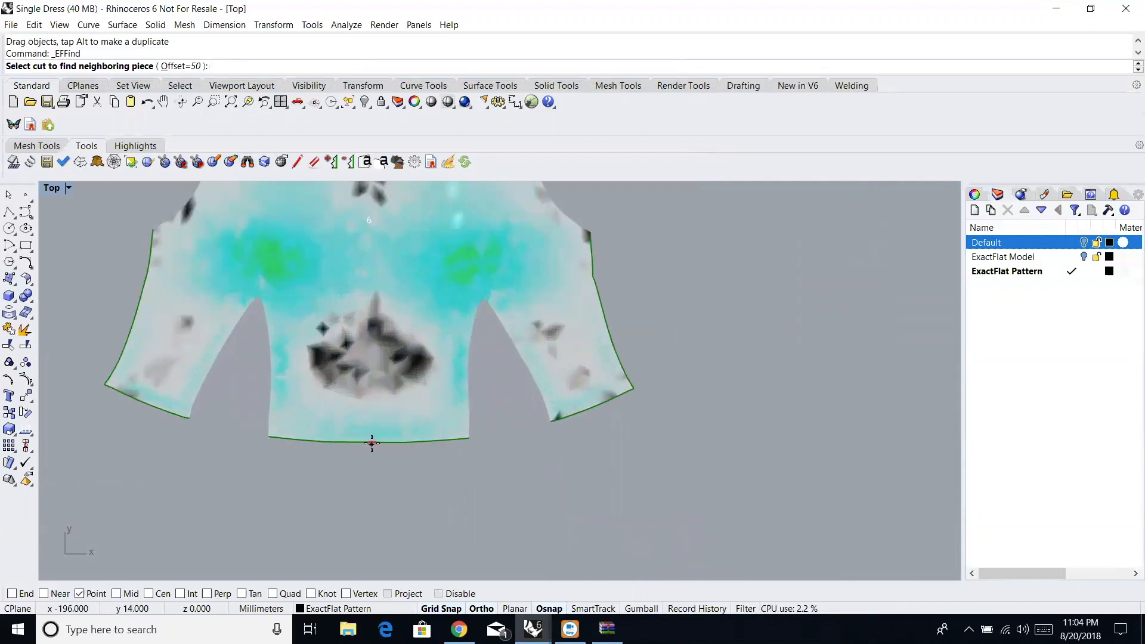
left_click(372, 444)
left_click(373, 444)
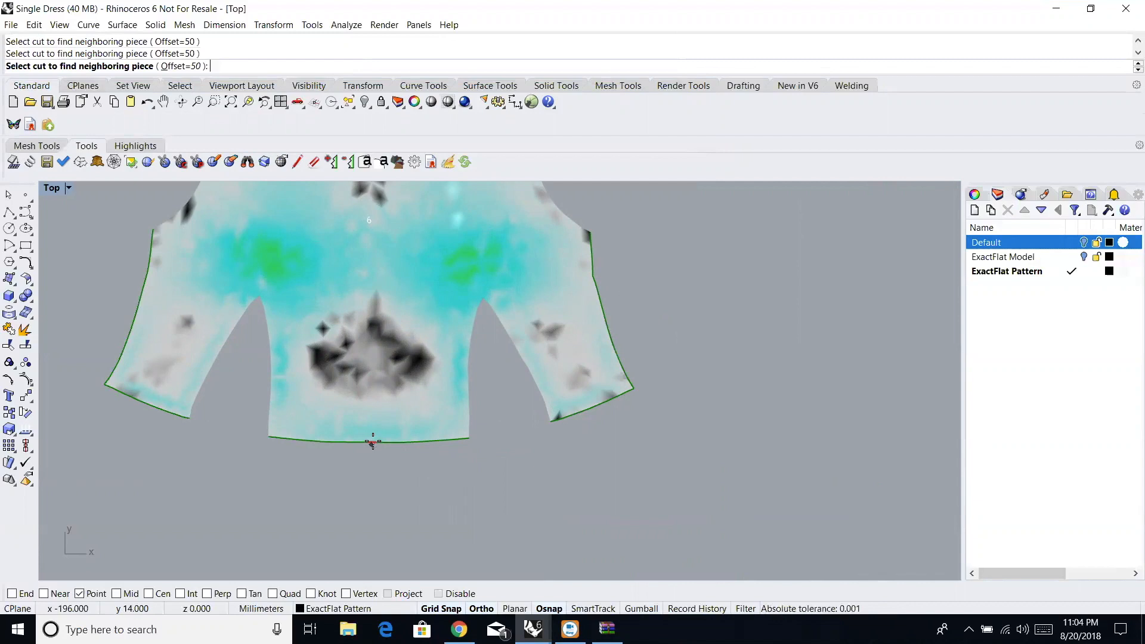
scroll(374, 444, "down", 1)
scroll(374, 444, "down", 4)
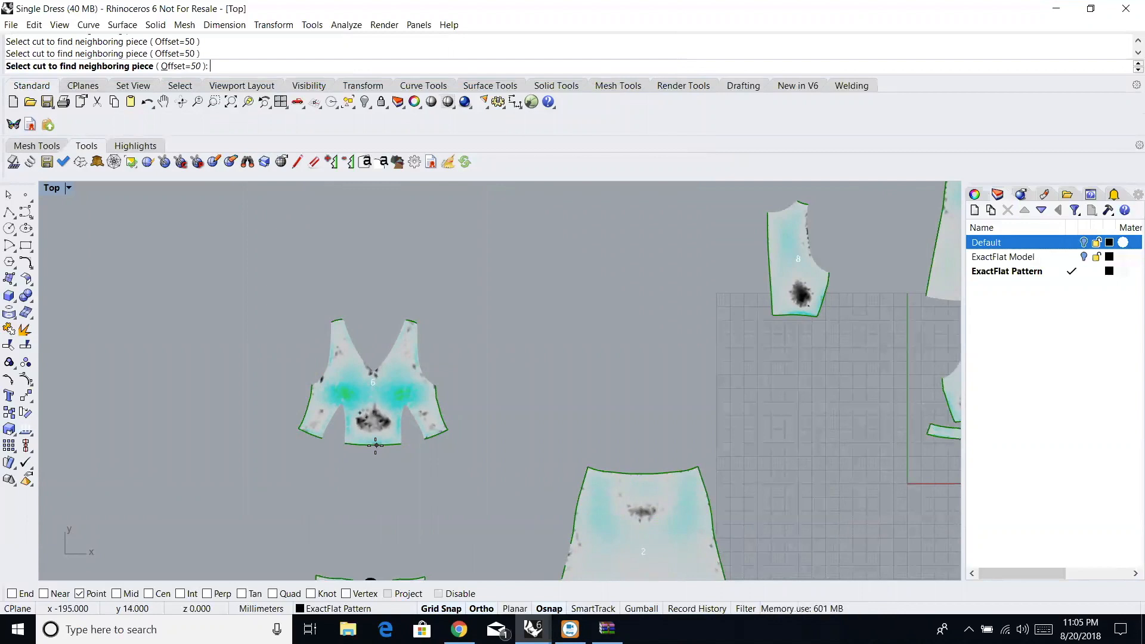
scroll(376, 520, "up", 3)
scroll(376, 520, "down", 6)
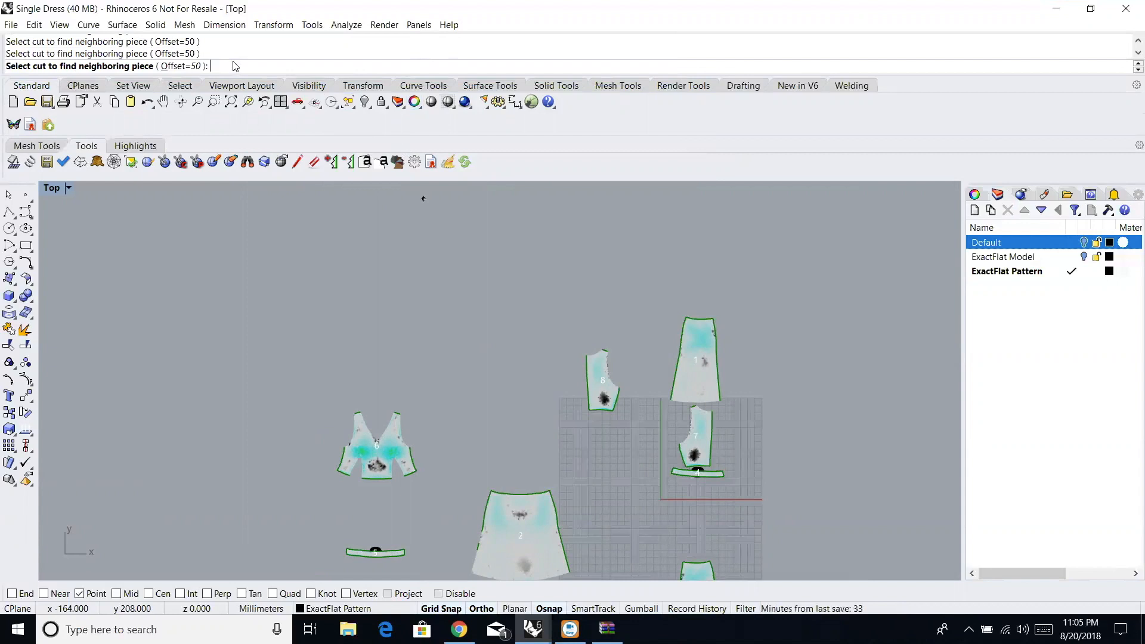
Set the neighbor offset to 6, then place the front waistband under the front bodice and the front skirt under the waistband.
type("6")
key("Return")
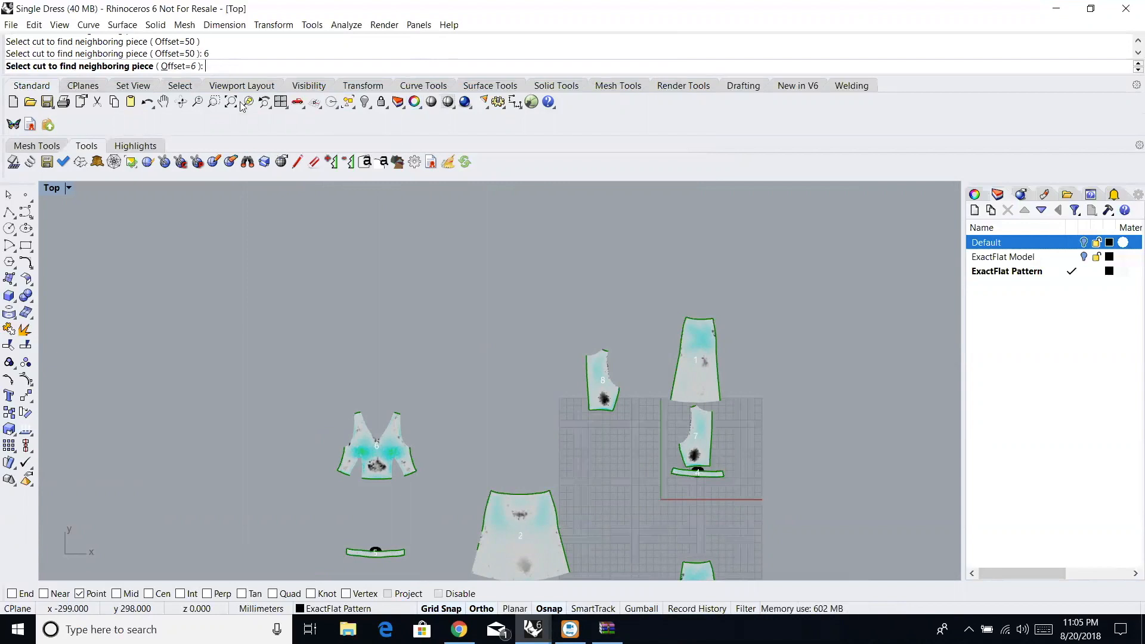
left_click(375, 478)
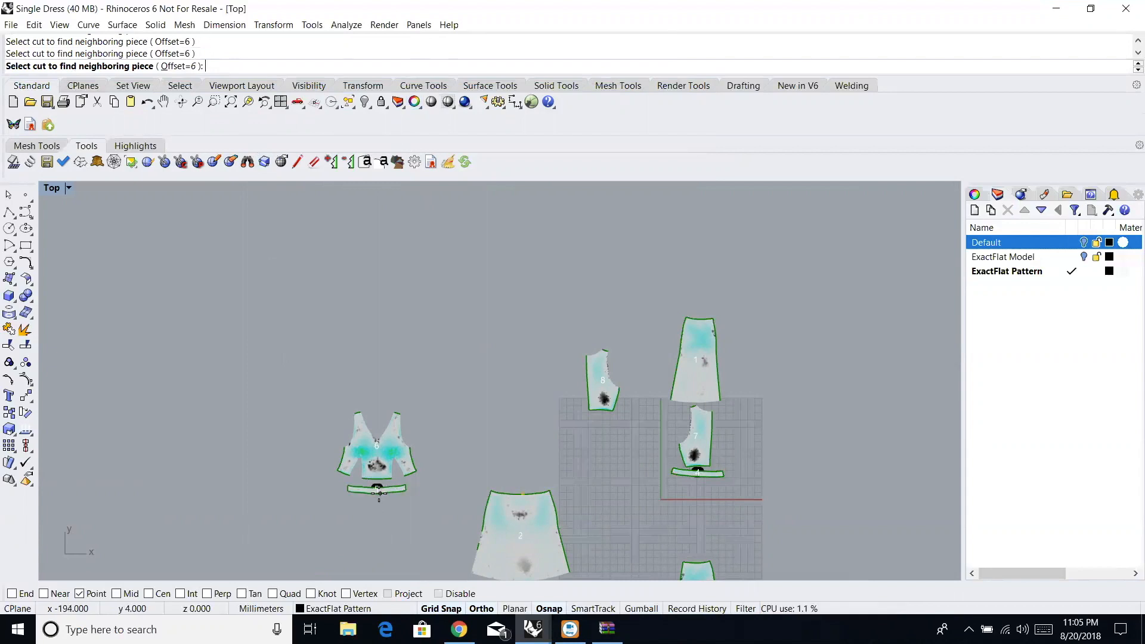
left_click(378, 492)
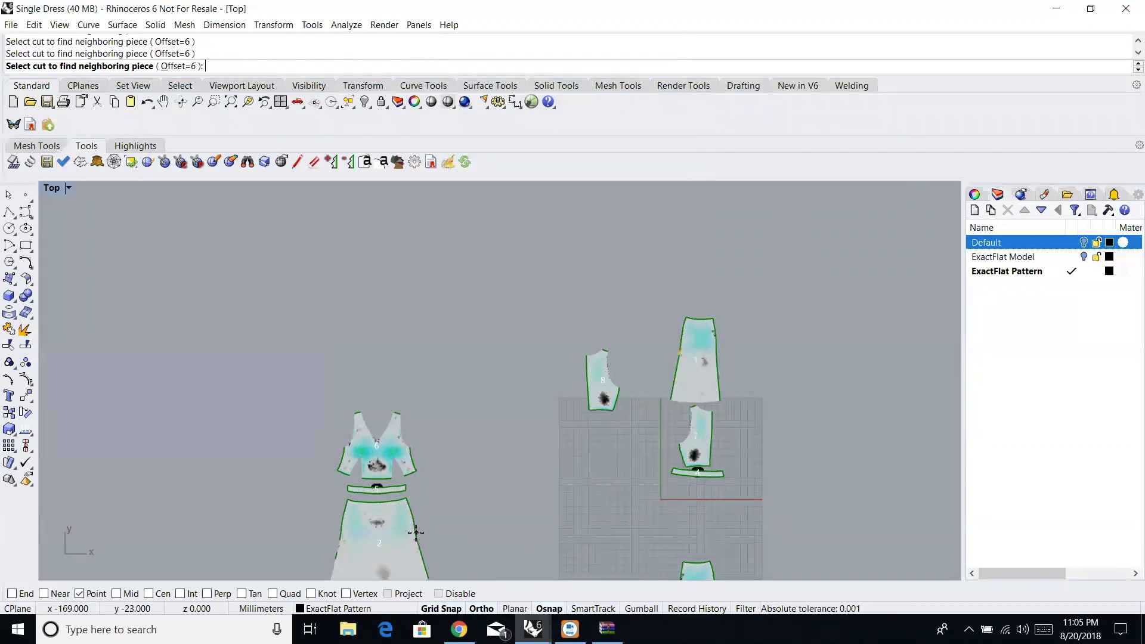
Bring back skirt pieces 1 and 3 alongside the front skirt's side cuts, aligning piece 3 near the upper part of its seam.
left_click(416, 532)
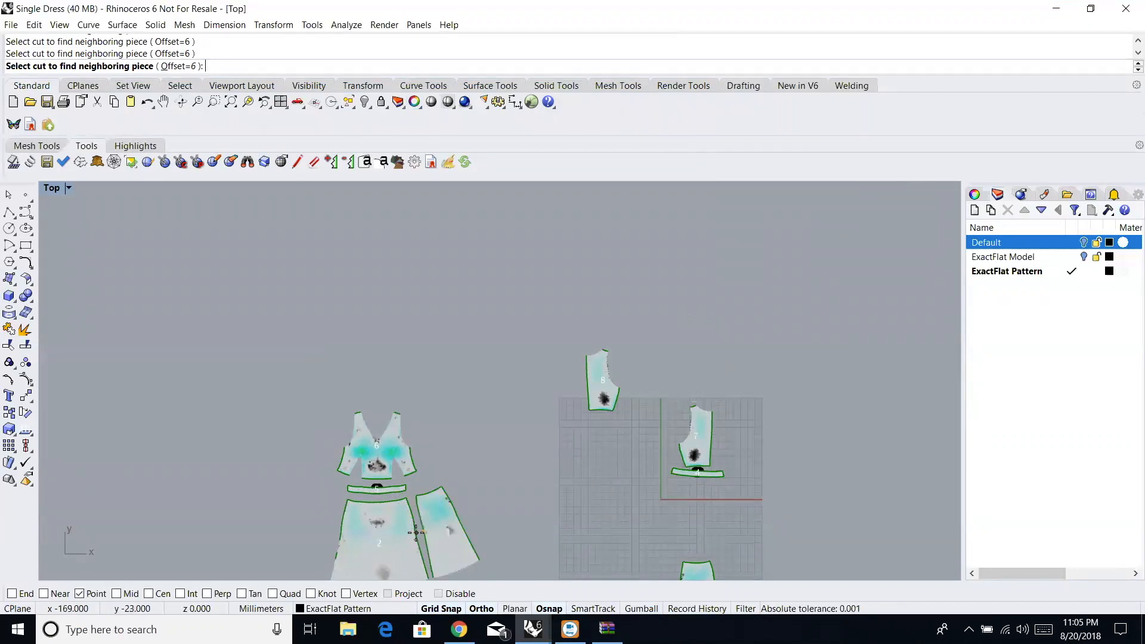
left_click(338, 529)
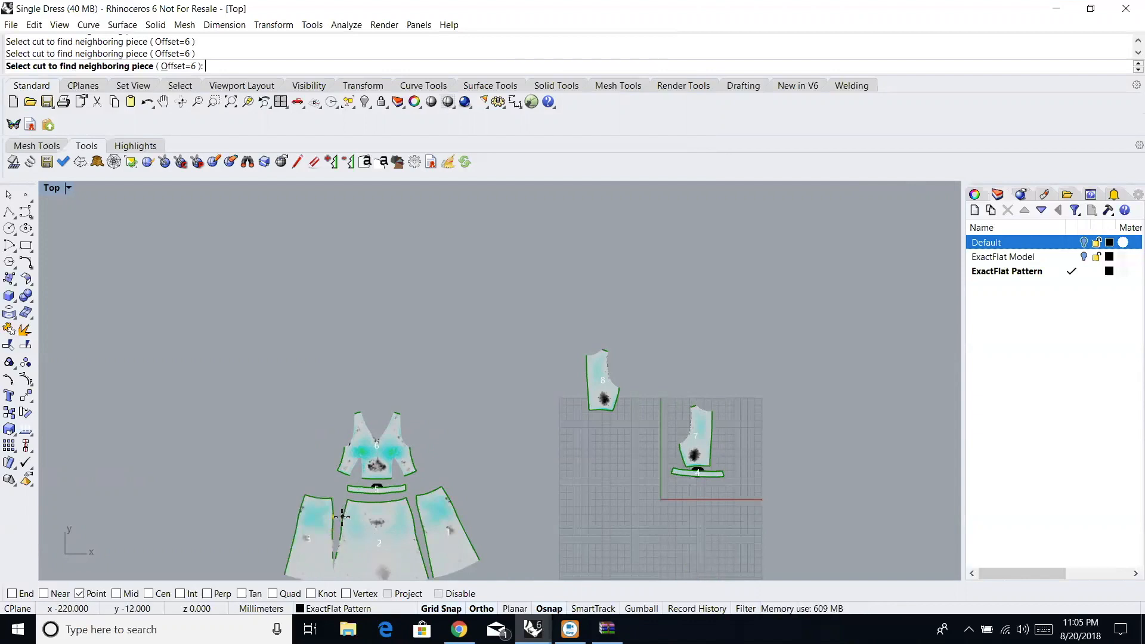
left_click(341, 517)
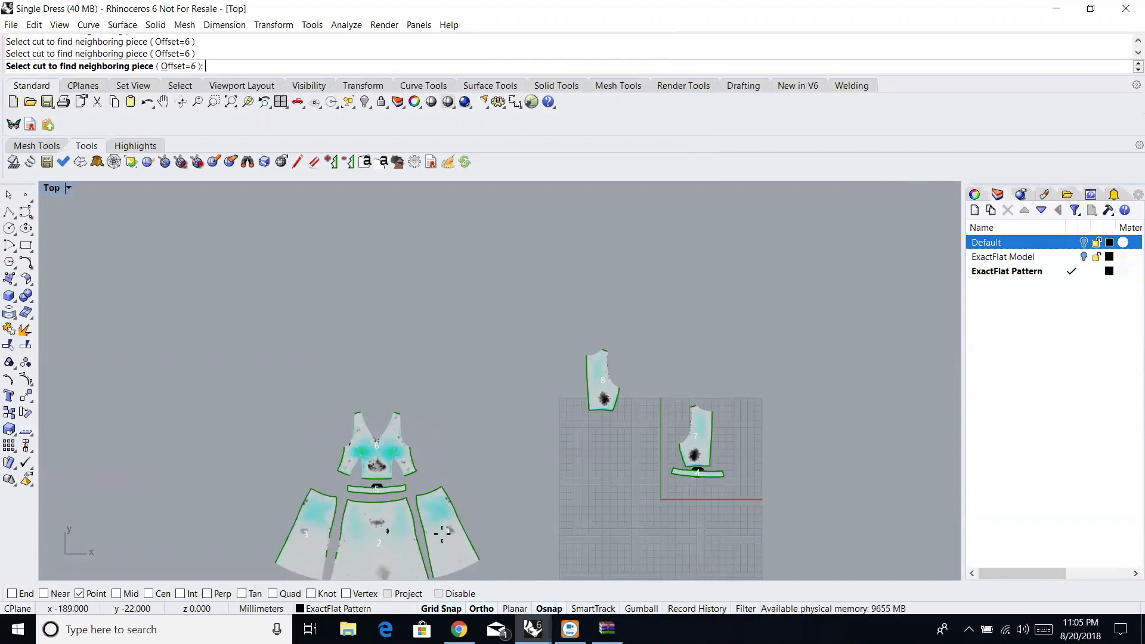
Place back bodice pieces 7 and 8 beside the front bodice and the back waistband above skirt piece 1, finishing the neighbor search.
left_click(414, 455)
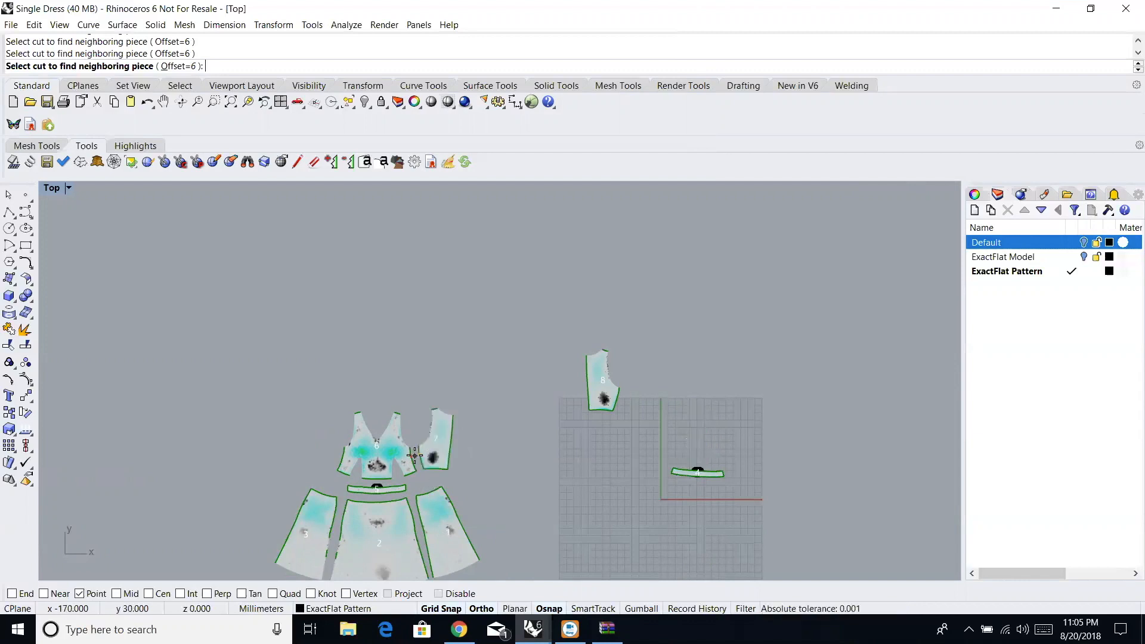
left_click(339, 457)
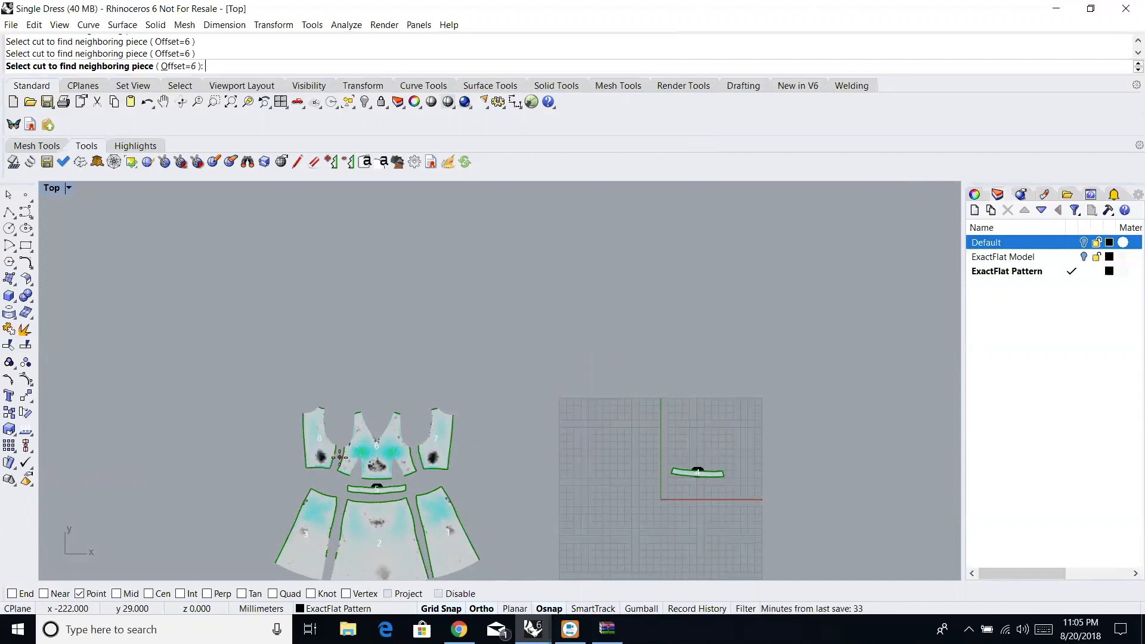
left_click(428, 491)
key("Escape")
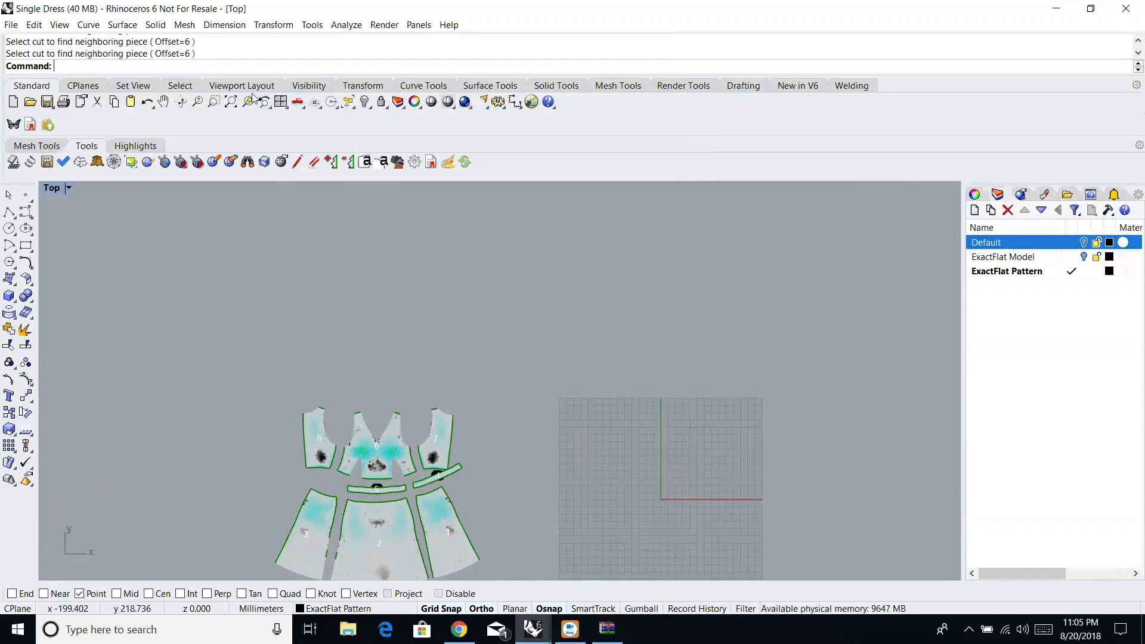
Fit all pattern pieces in the Top viewport, set it to Rendered display and turn off the ExactFlat stress highlight.
left_click(231, 102)
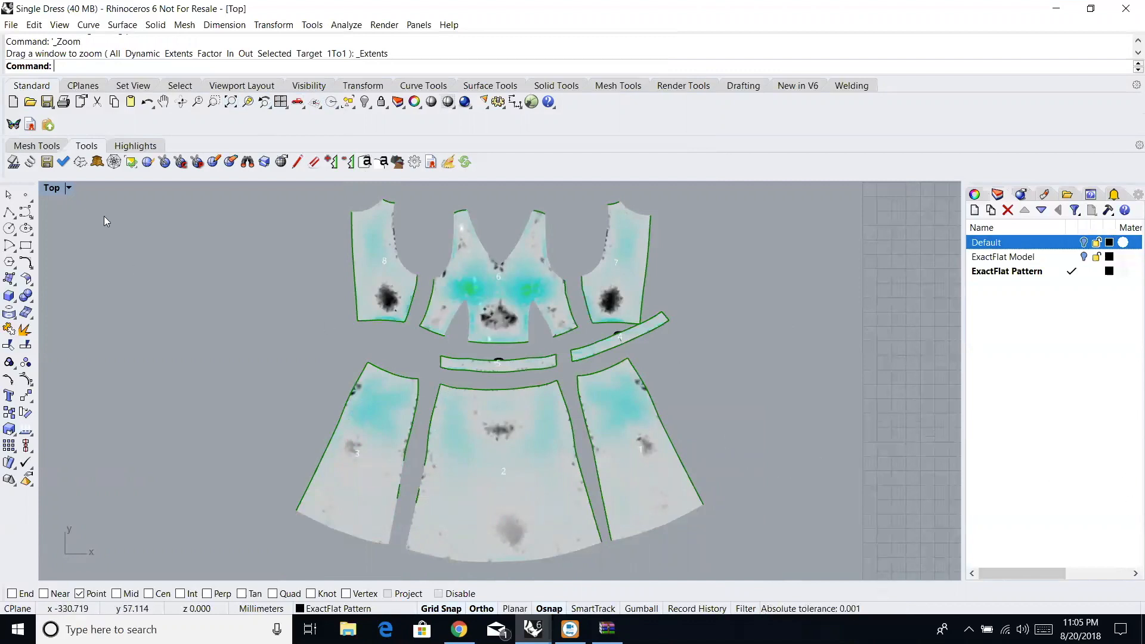
left_click(67, 190)
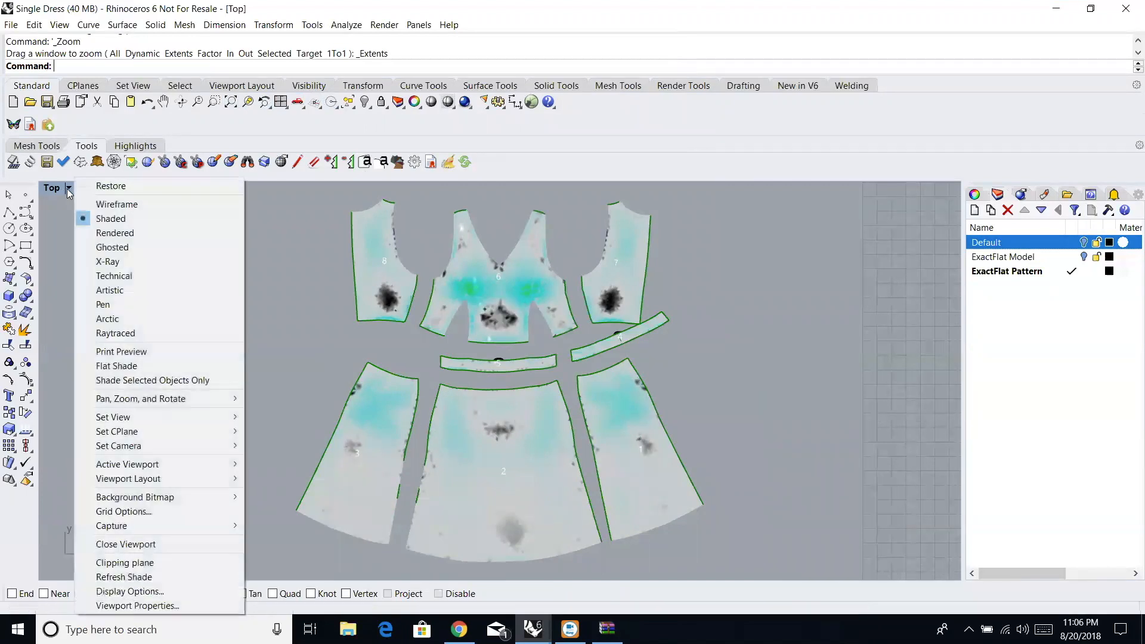
left_click(108, 233)
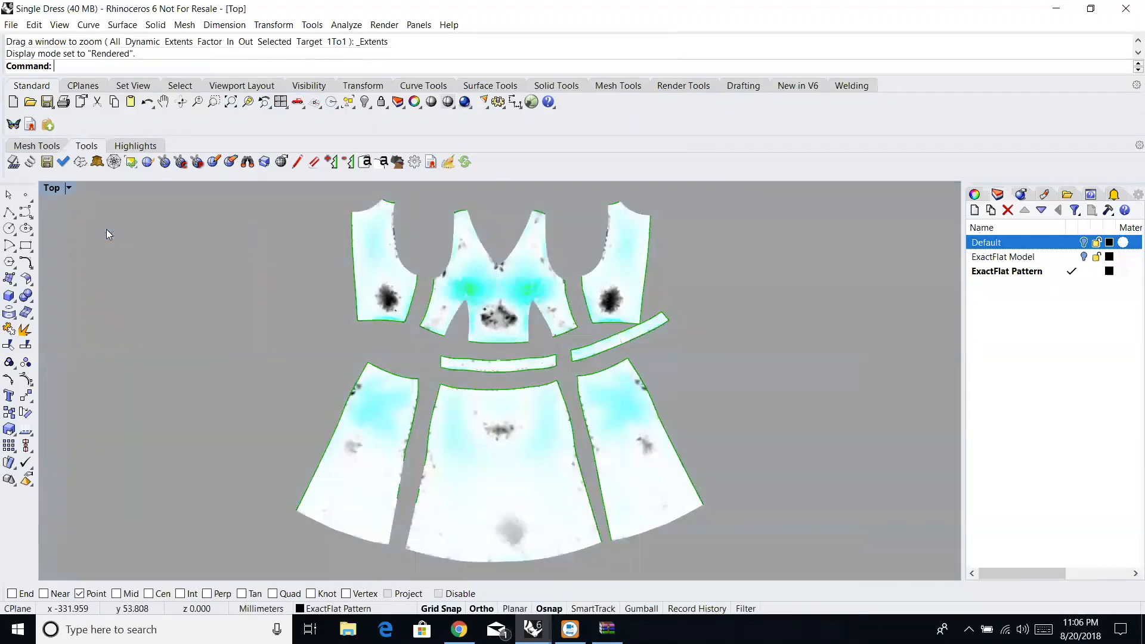
left_click(137, 147)
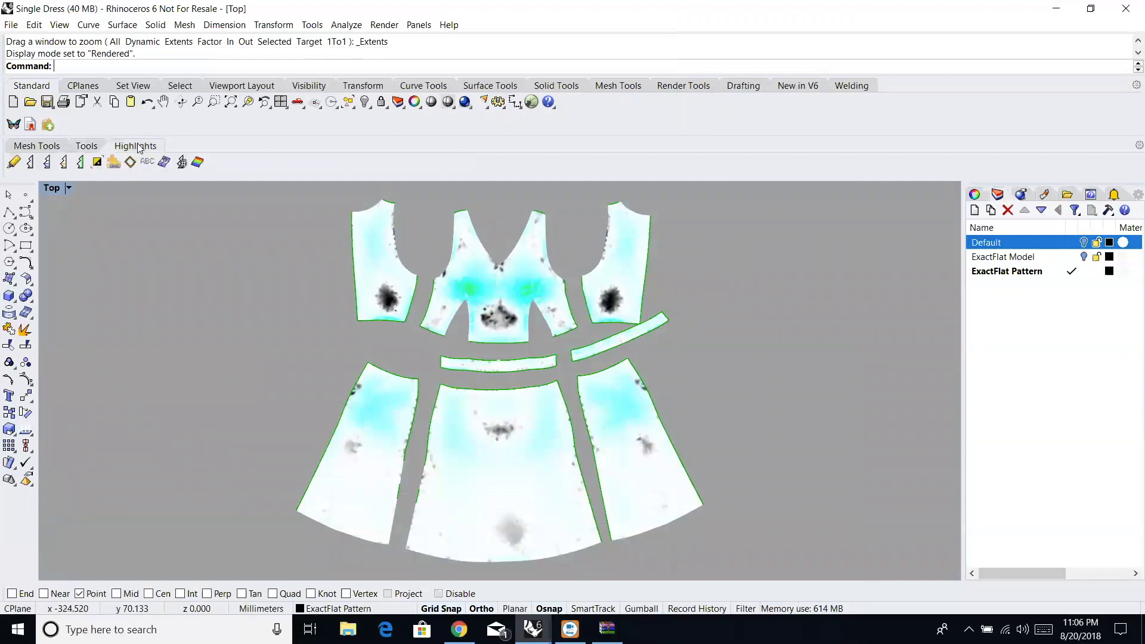
left_click(197, 161)
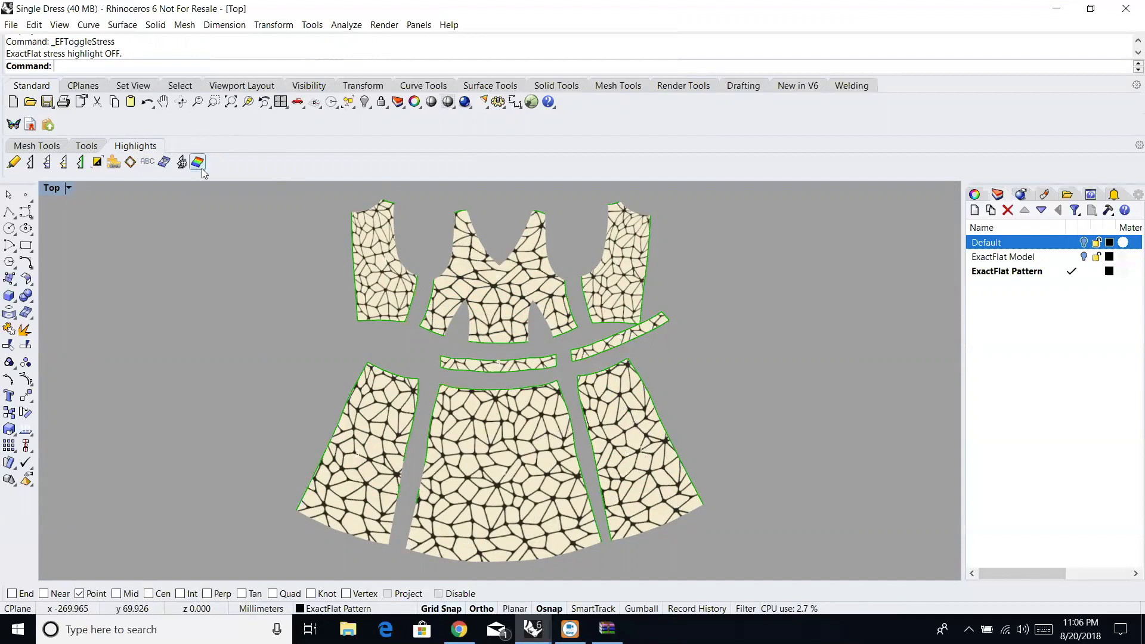
Find neighboring pieces with an offset of 1 and align back skirt piece 1 at several points along the front skirt's side seam.
left_click(89, 147)
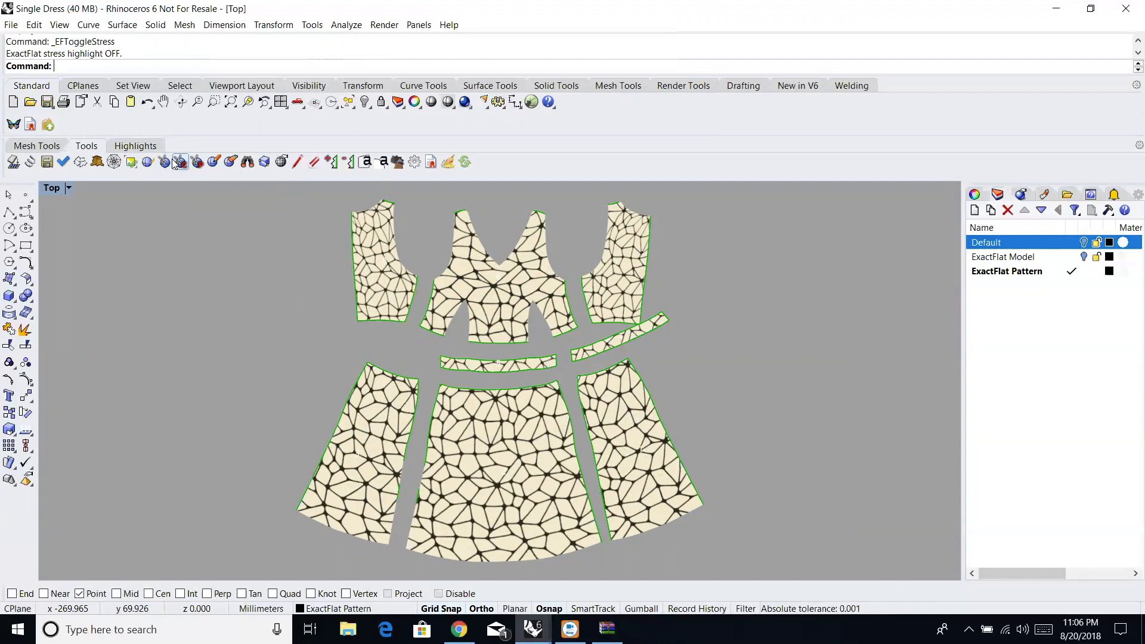
left_click(244, 167)
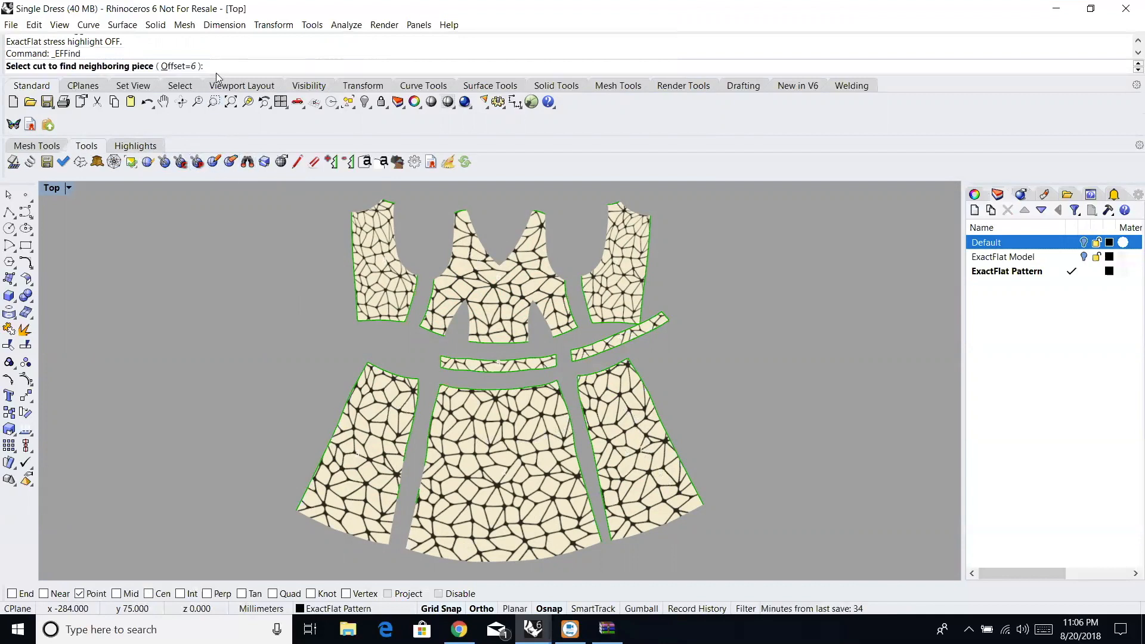
type("1")
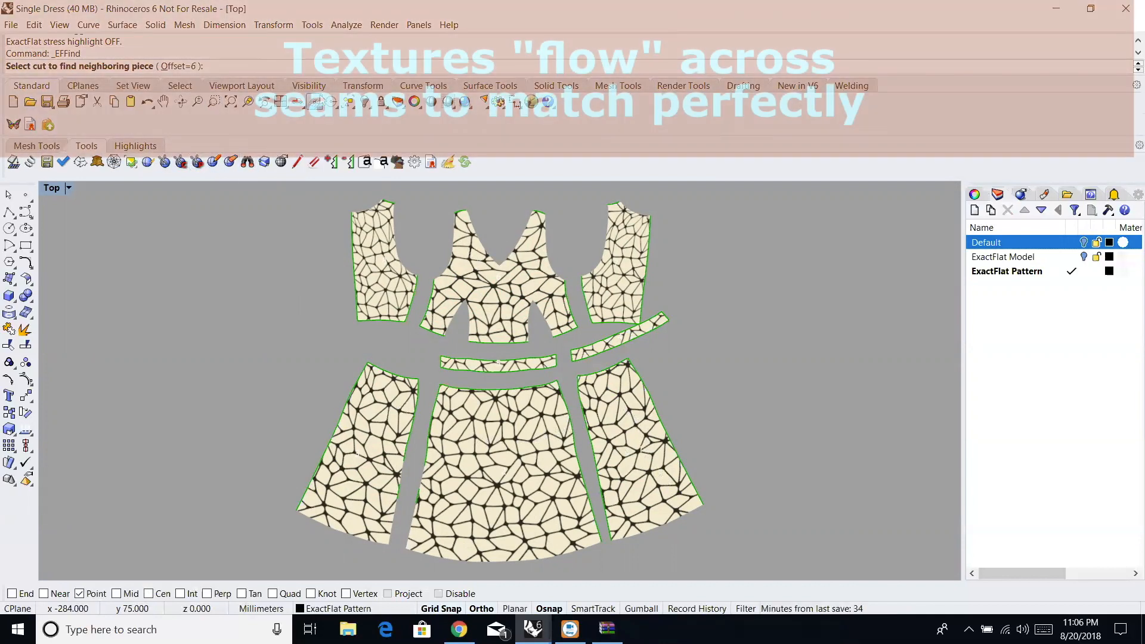
key("Return")
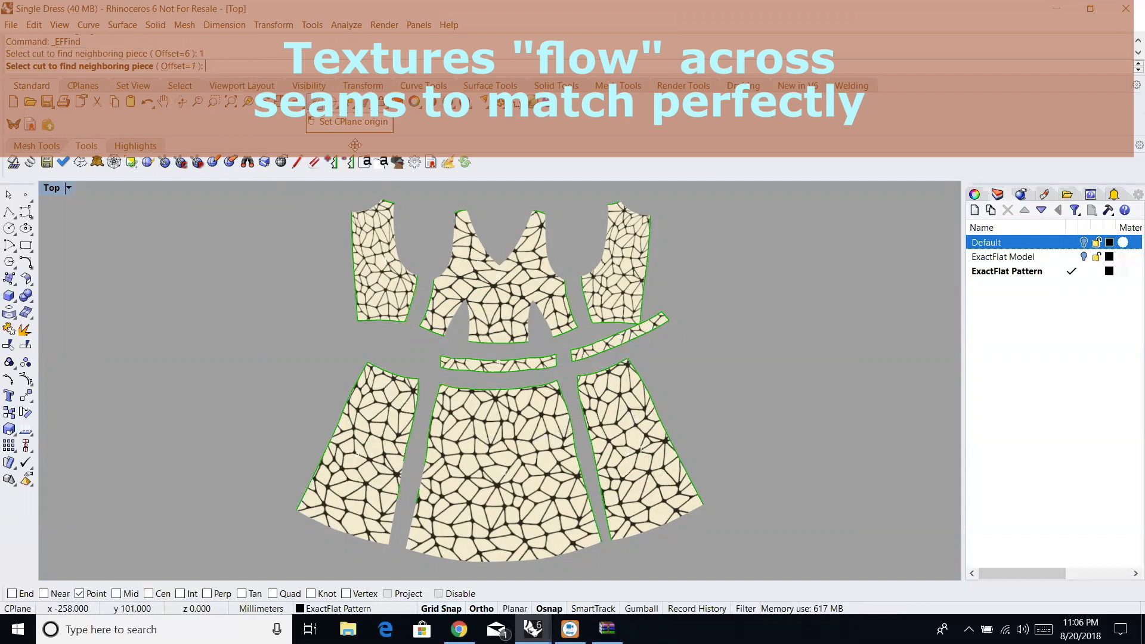
left_click(578, 456)
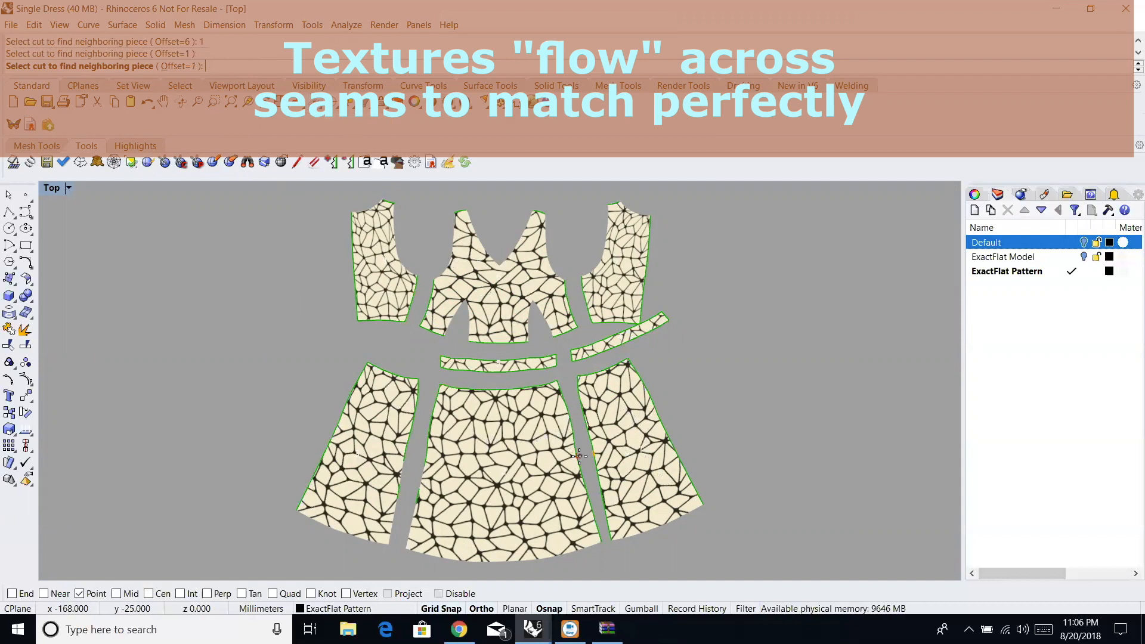
scroll(579, 458, "up", 5)
scroll(575, 475, "up", 4)
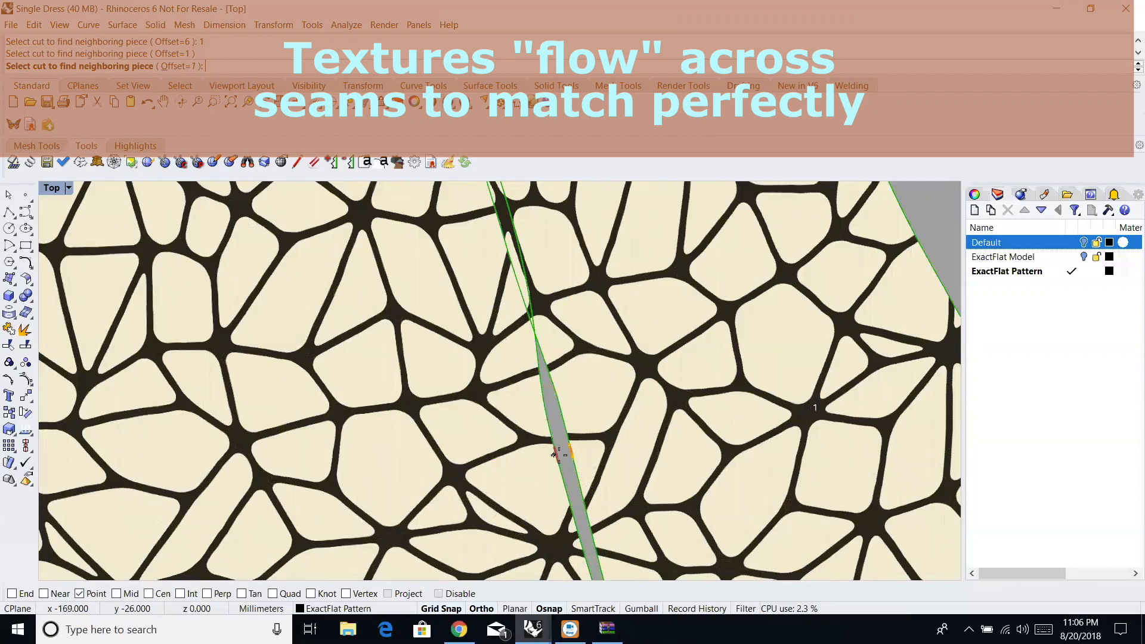
left_click(575, 532)
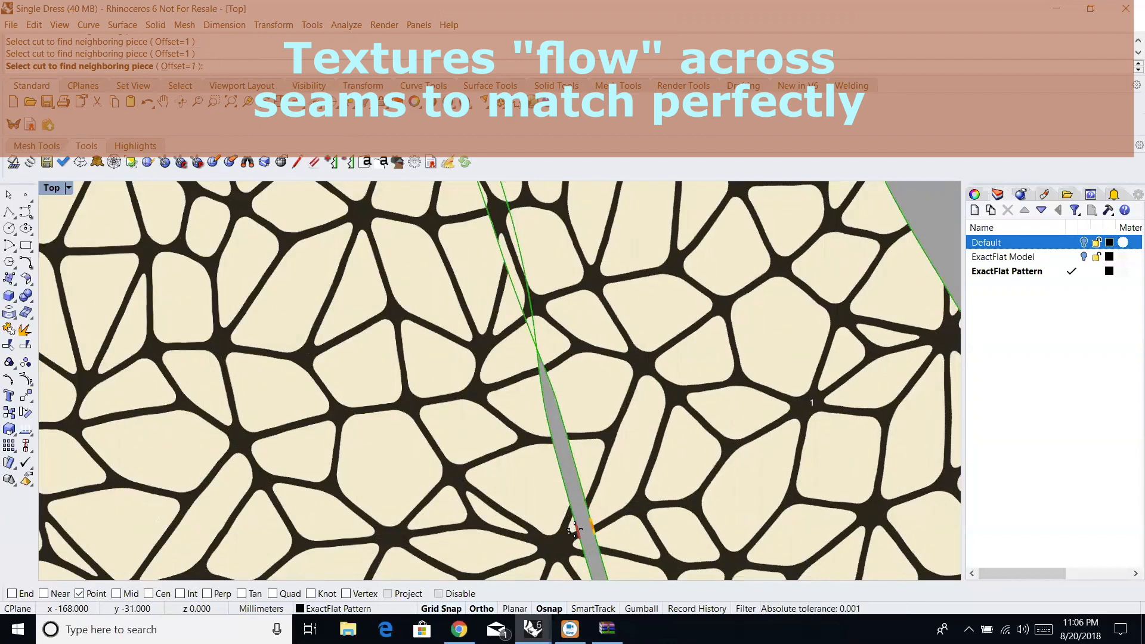
left_click(550, 443)
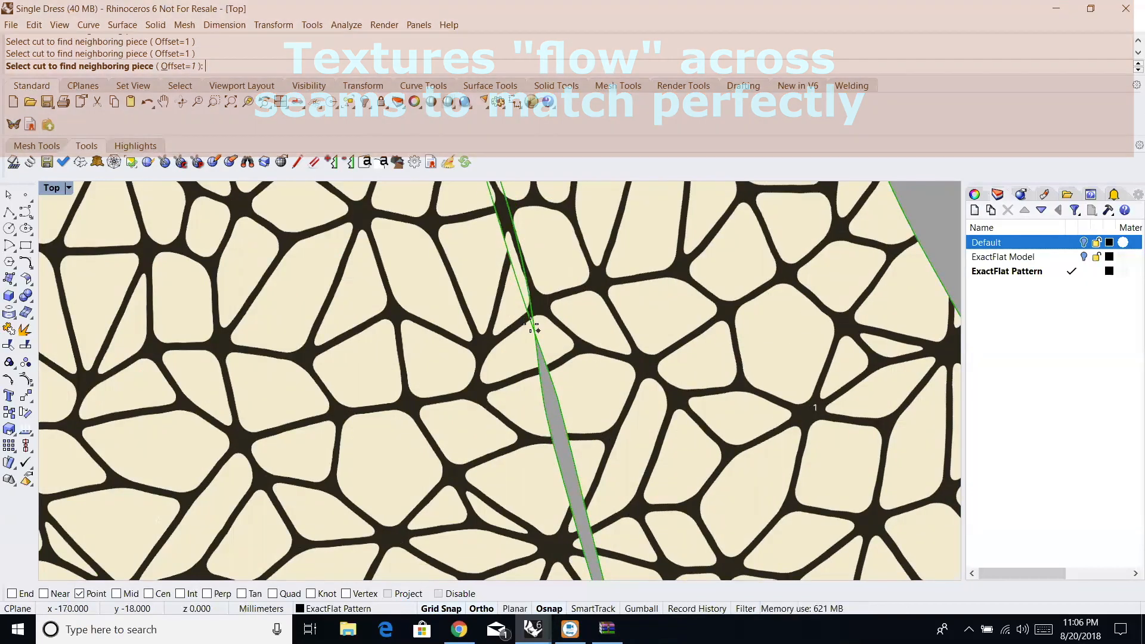
Bring the front waistband up beneath the front bodice by picking the bodice's bottom cut, and finish the neighbor search.
scroll(578, 457, "down", 2)
scroll(582, 474, "down", 5)
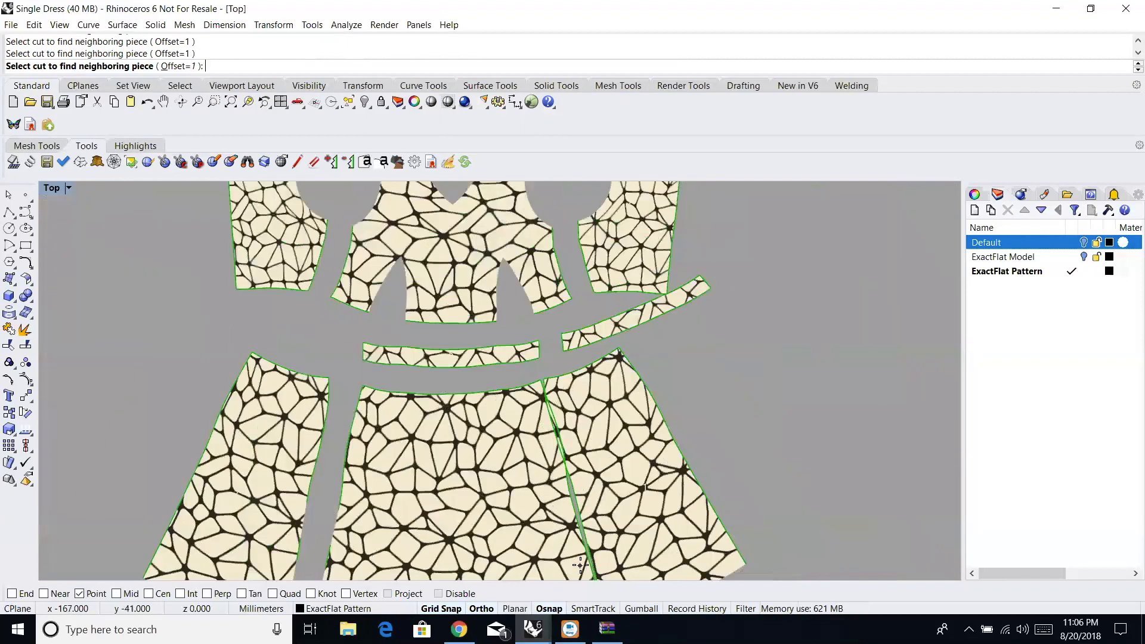
left_click(470, 323)
scroll(443, 334, "up", 6)
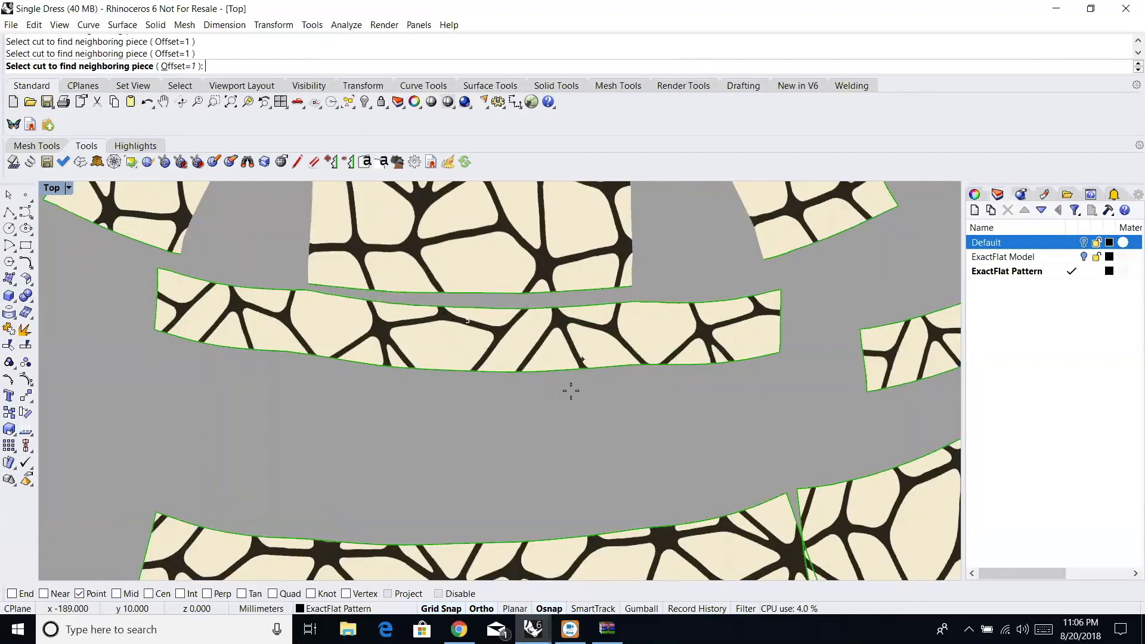
right_click(582, 436)
mouse_move(533, 375)
left_mouse_down()
mouse_move(530, 362)
mouse_move(529, 371)
left_mouse_up()
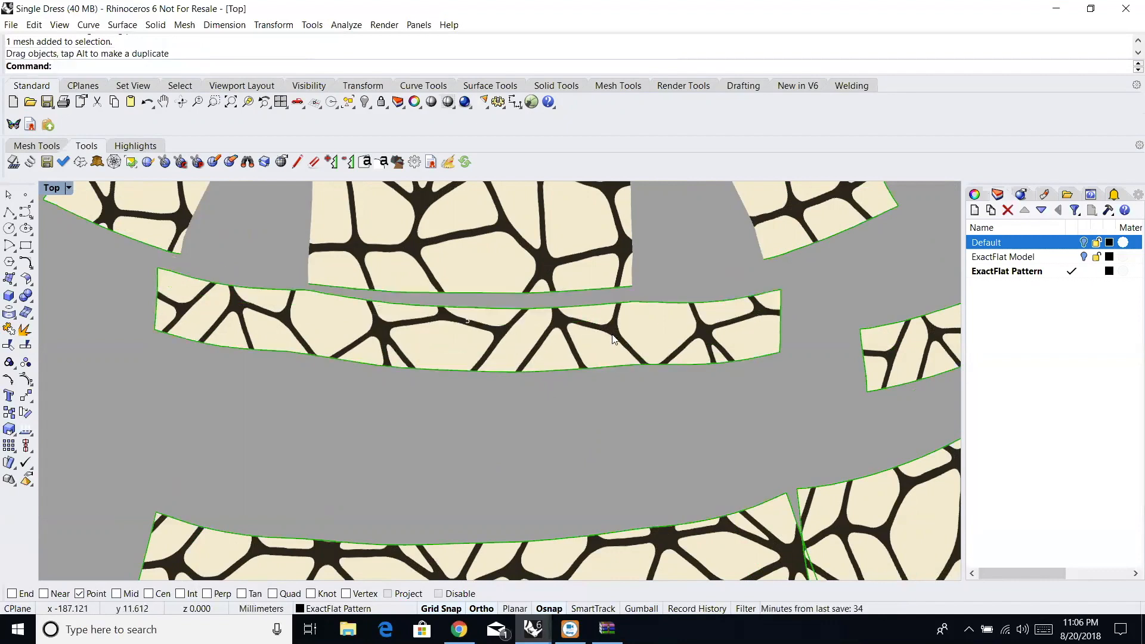
Find the neighboring piece at the front waistband's end cut with an offset of 1, bringing the back waistband beside it.
right_click(720, 408)
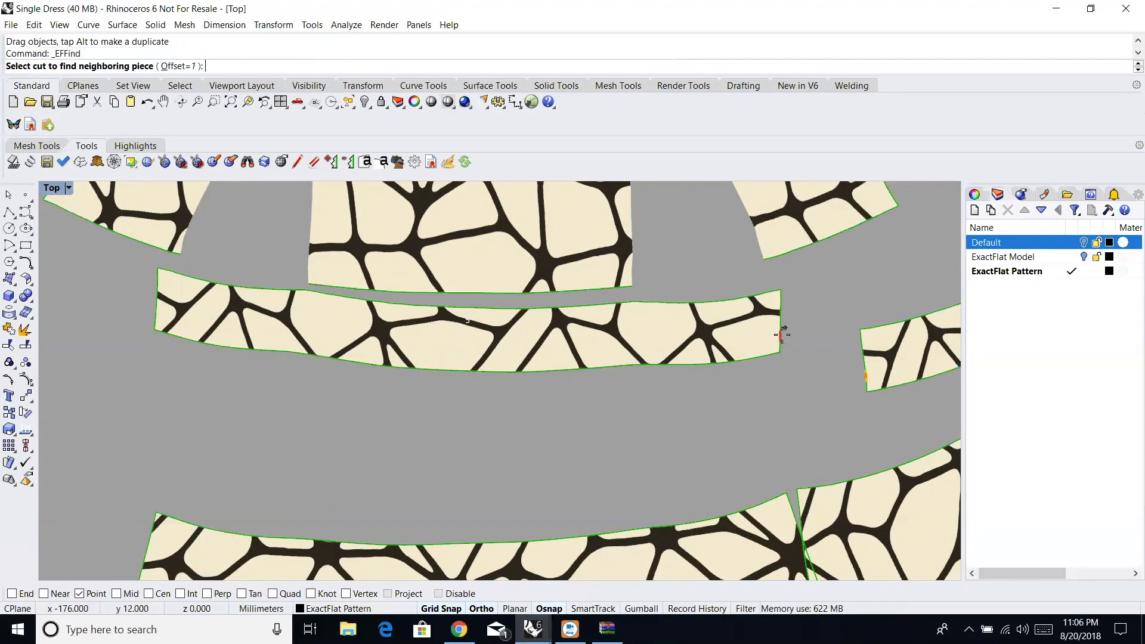
left_click(781, 334)
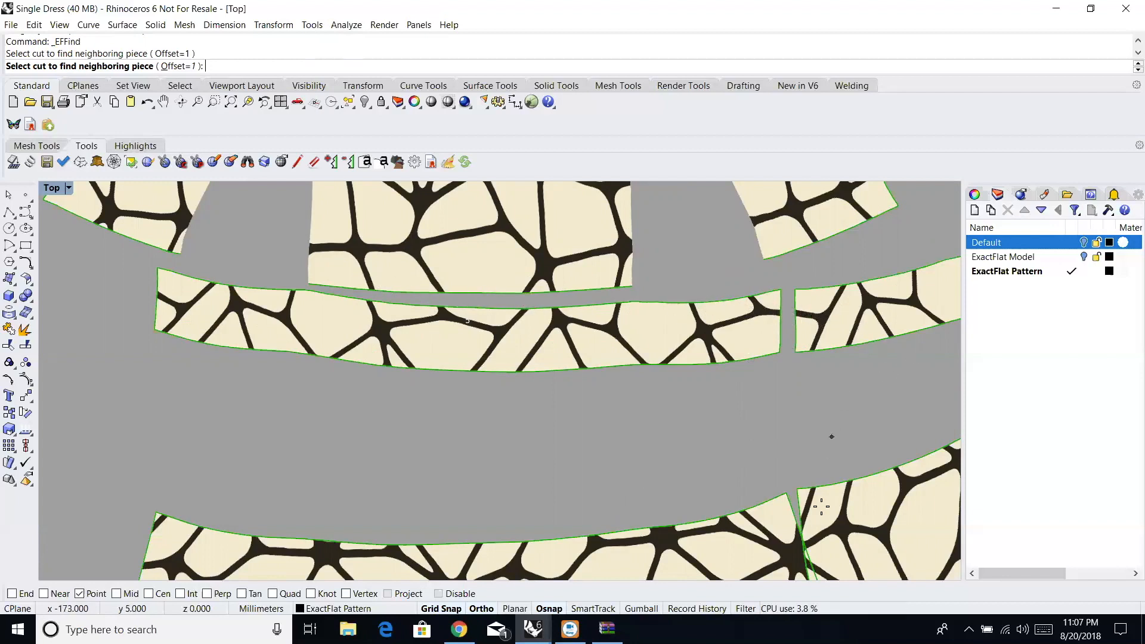
scroll(785, 519, "down", 3)
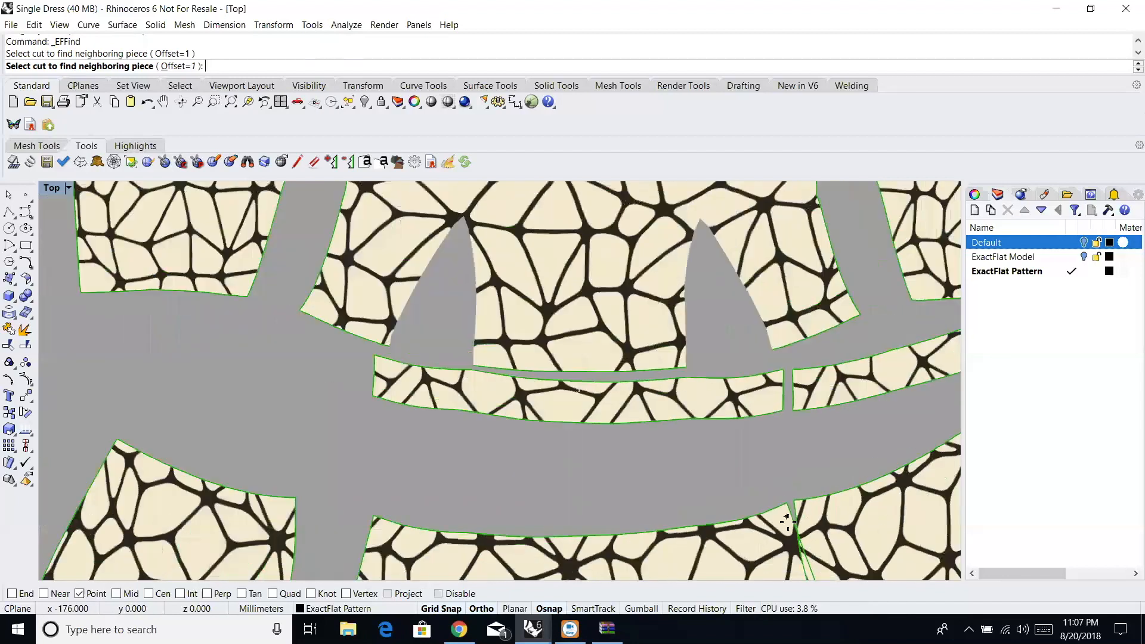
Fit all pattern pieces in view and bring skirt piece 3 alongside the front skirt's remaining open side cut.
left_click(232, 103)
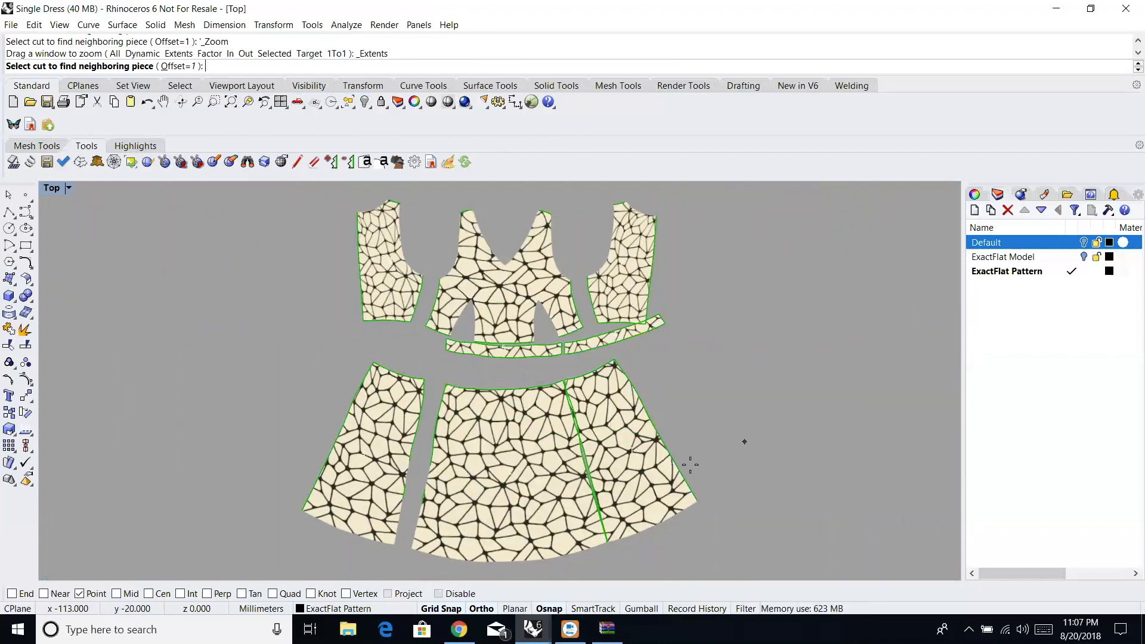
left_click(435, 431)
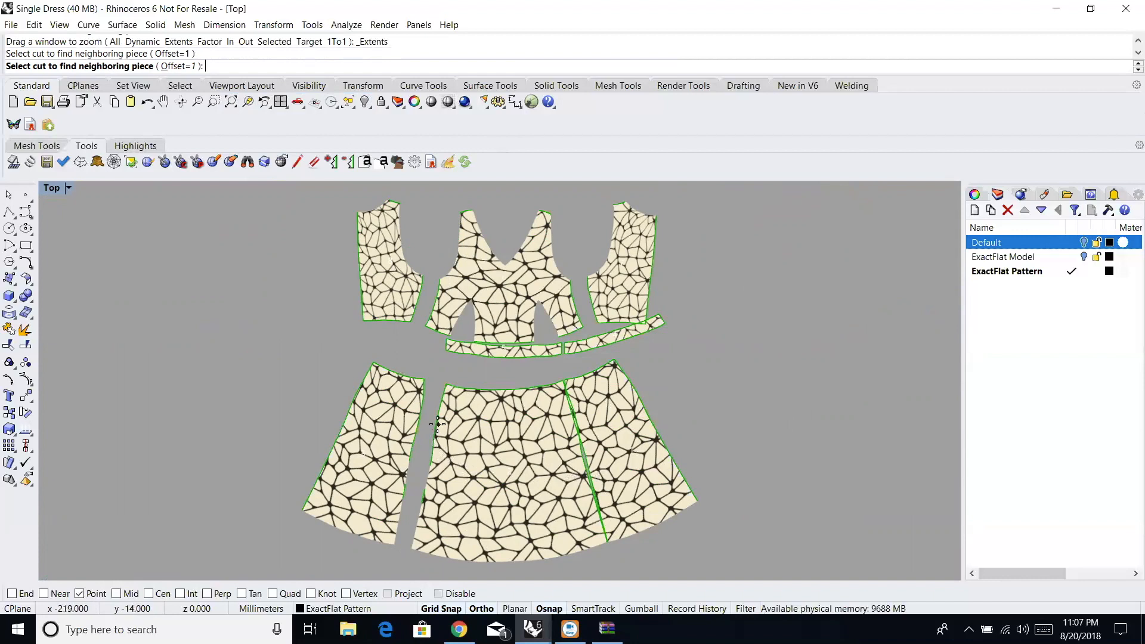
left_click(436, 424)
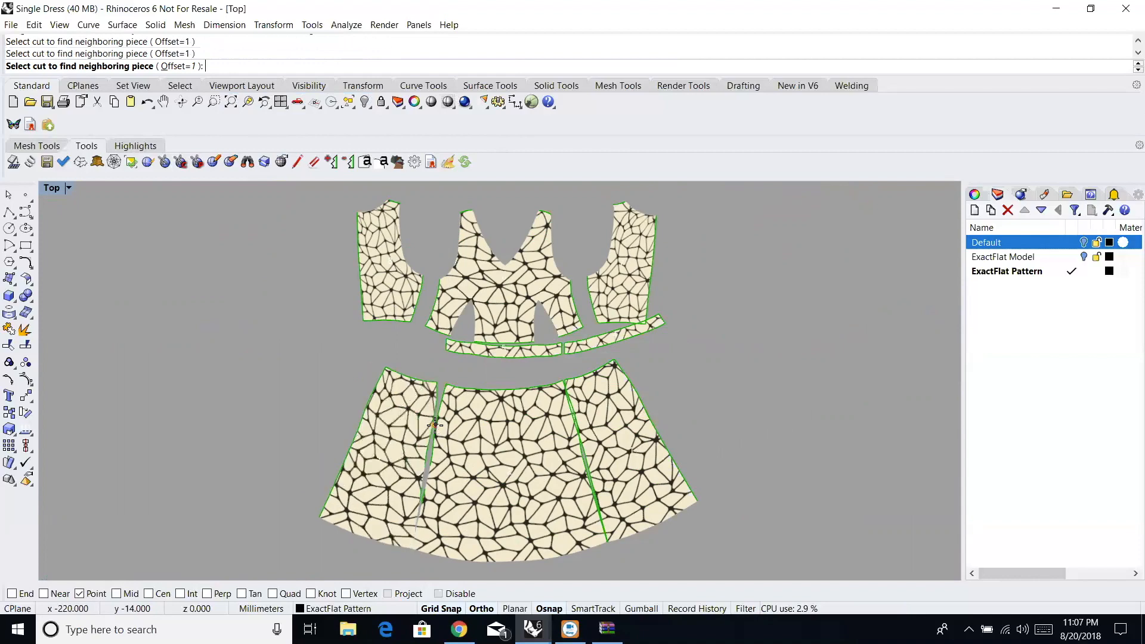
Align front skirt piece 2 at several points along skirt piece 3's side seam and finish the neighbor search.
scroll(454, 431, "up", 10)
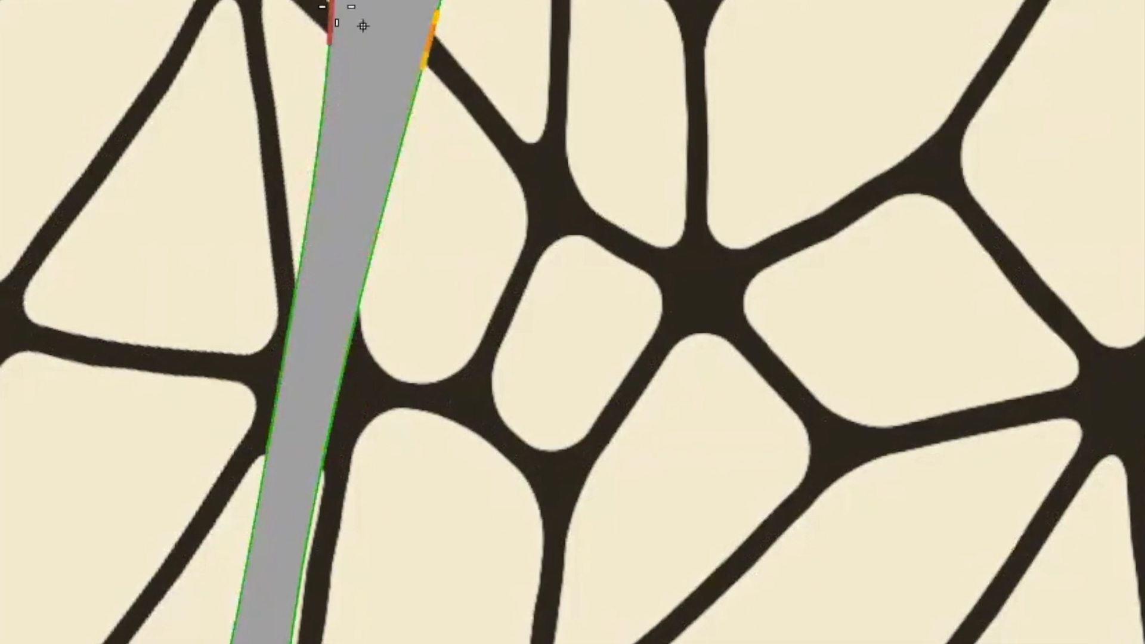
key("u")
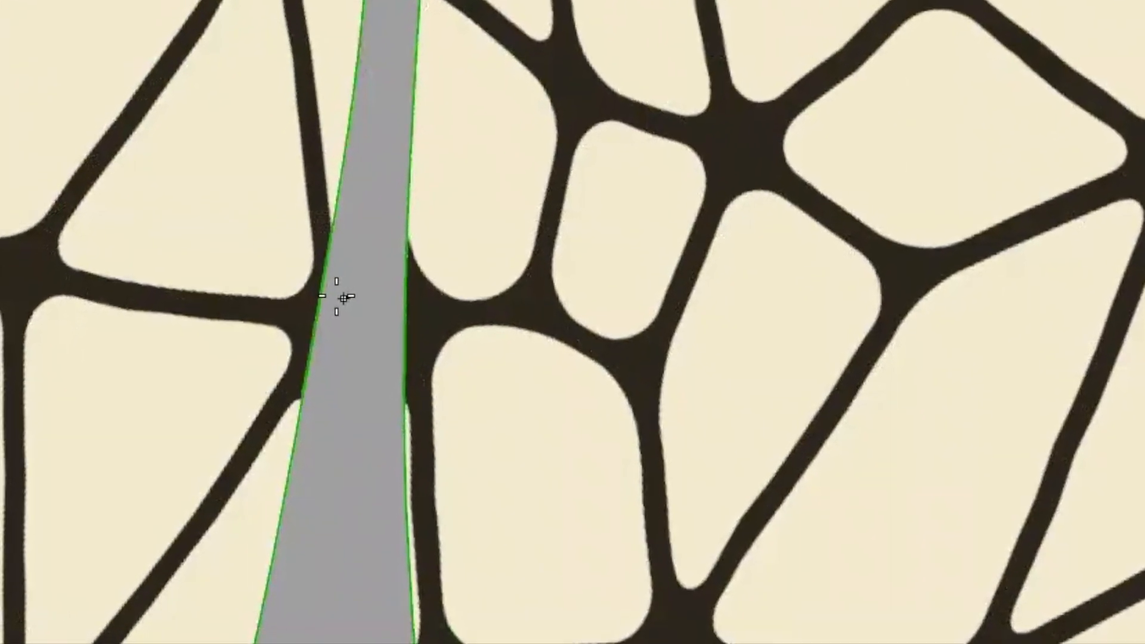
left_click(320, 312)
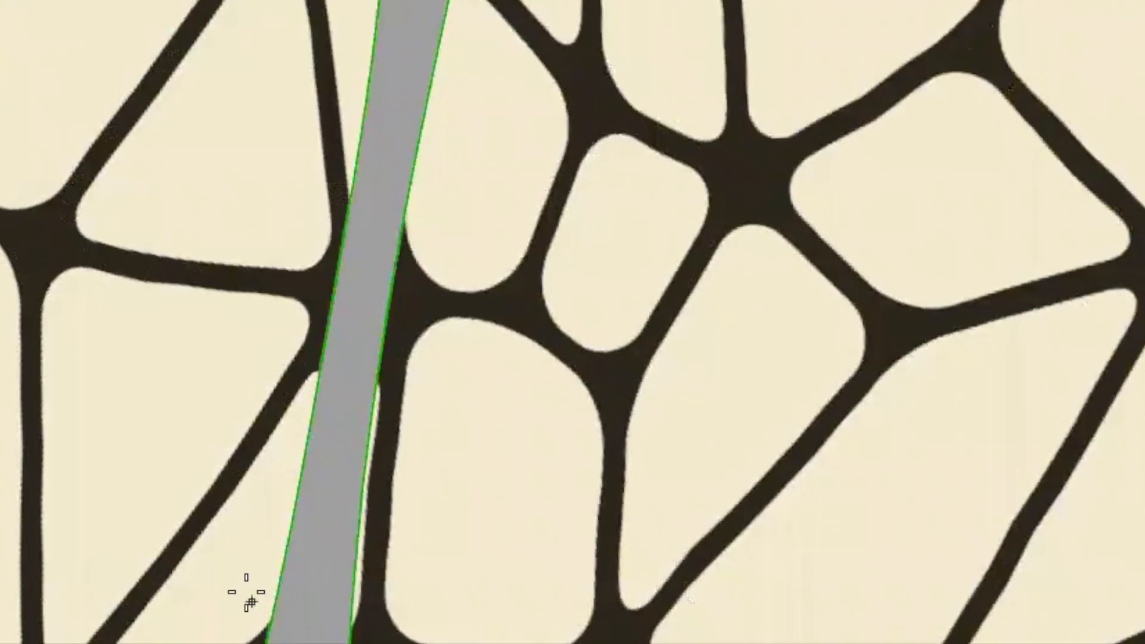
left_click(276, 627)
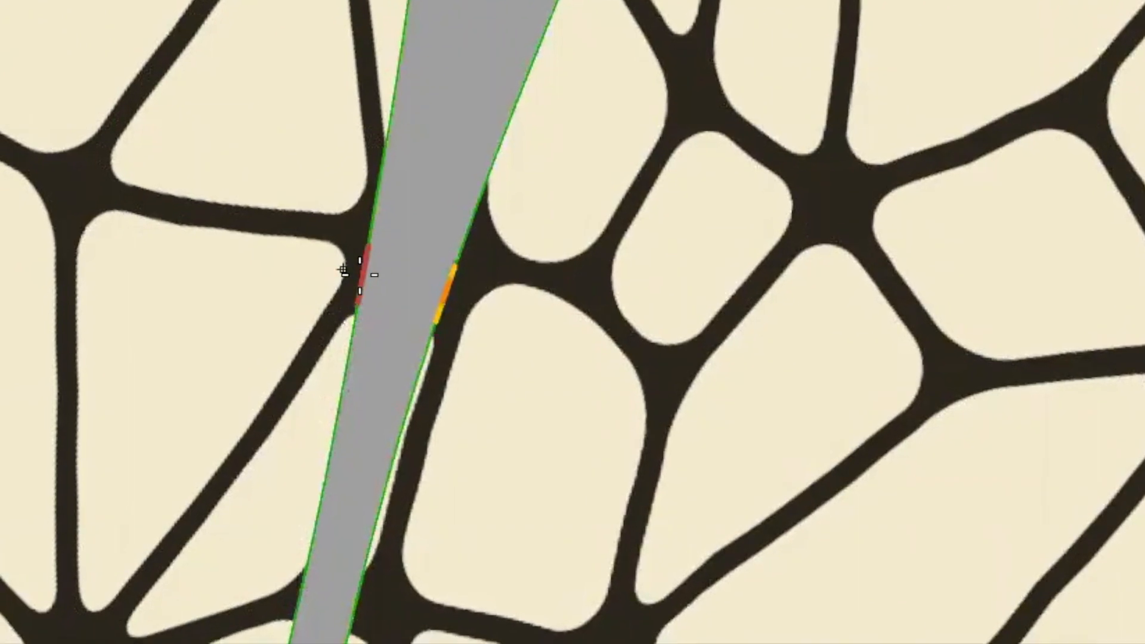
left_click(351, 284)
key("ctrl+z")
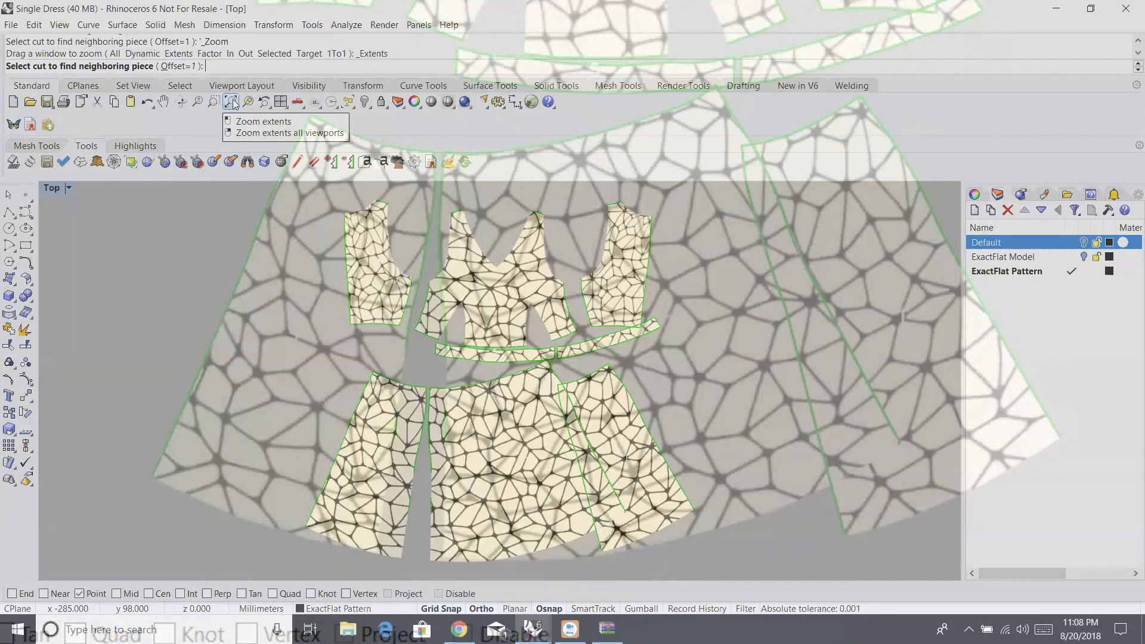
left_click(230, 102)
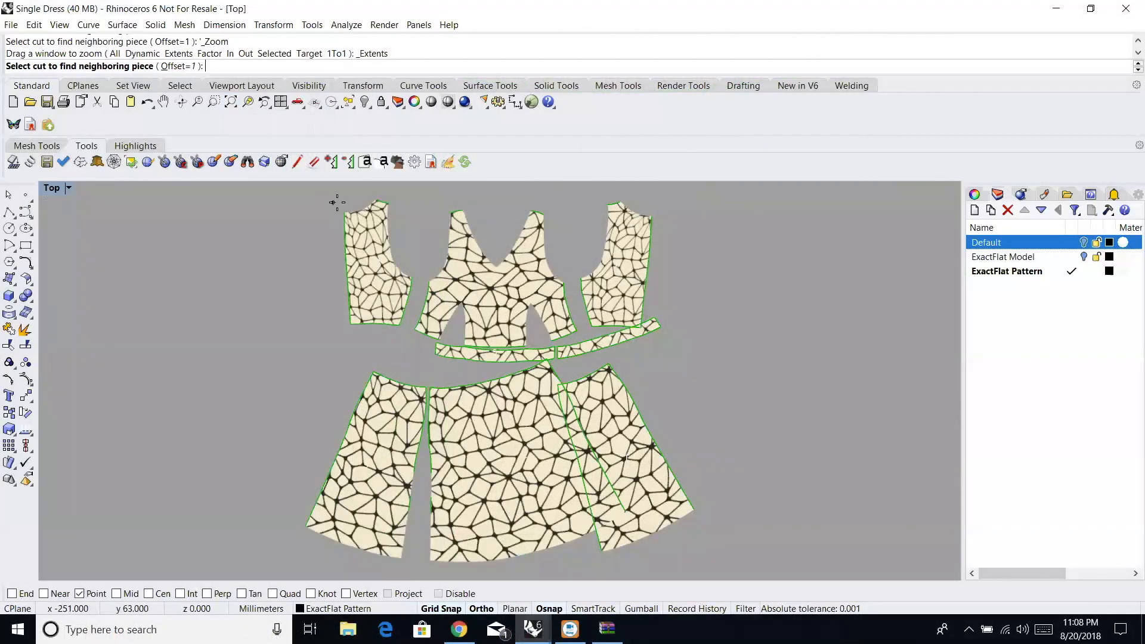
key("Return")
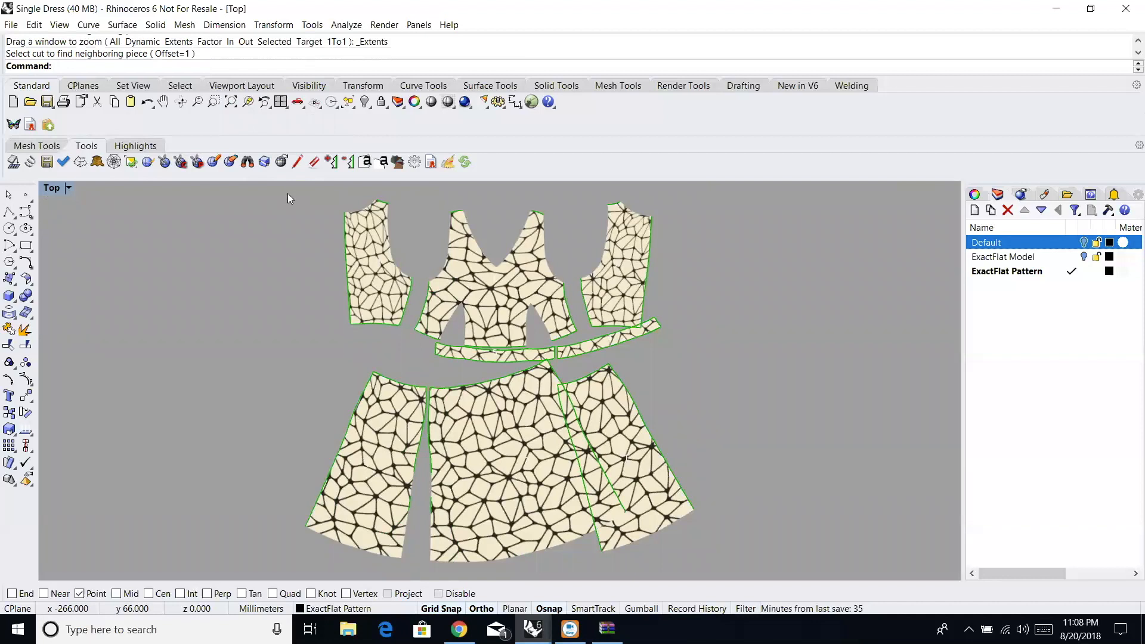
Move back skirt piece 1 away from the front skirt so the two pieces no longer overlap.
left_click_drag(272, 192, 765, 582)
left_click_drag(675, 394, 735, 352)
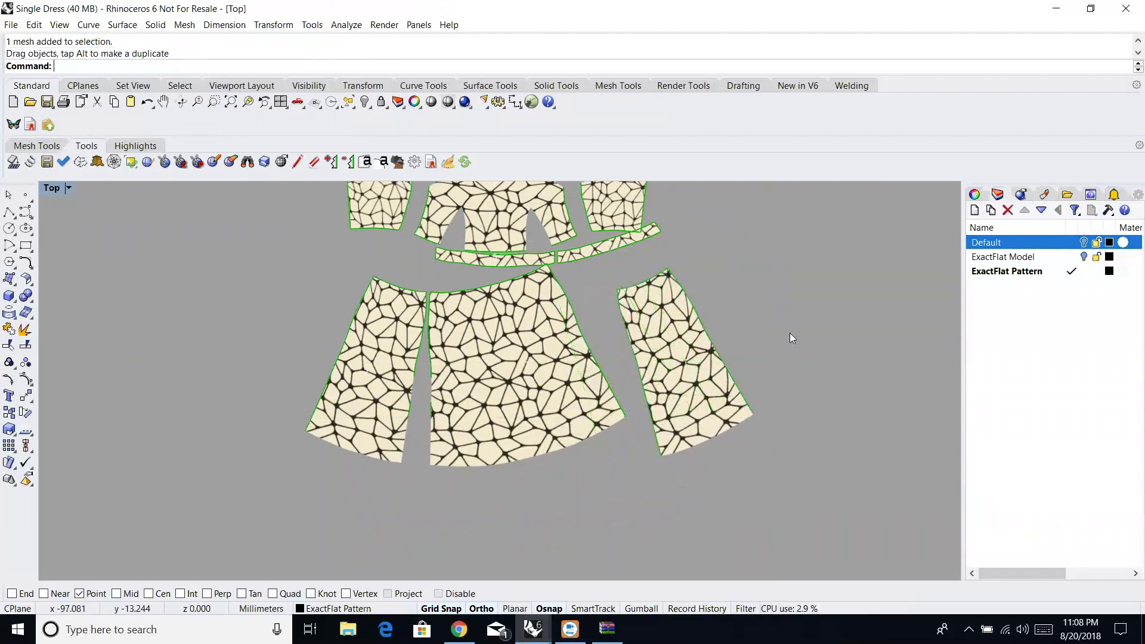
scroll(748, 381, "up", 1)
scroll(748, 380, "down", 4)
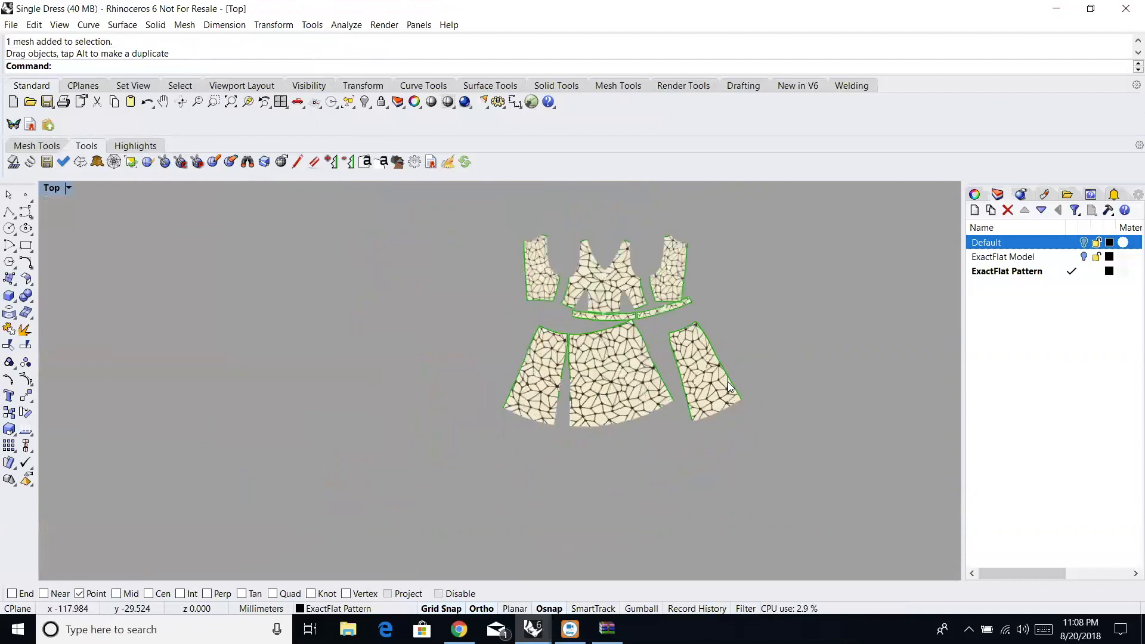
Set the Top viewport to Wireframe display and select all eight pattern pieces.
left_click(70, 187)
left_click(98, 204)
left_click_drag(424, 212, 777, 452)
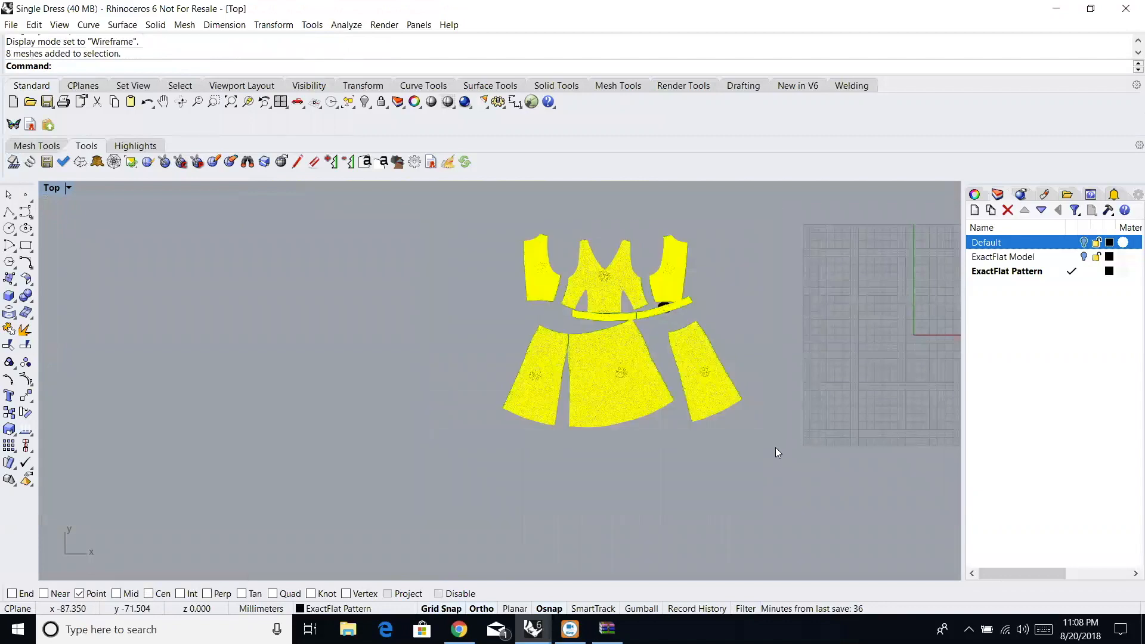
left_click(231, 103)
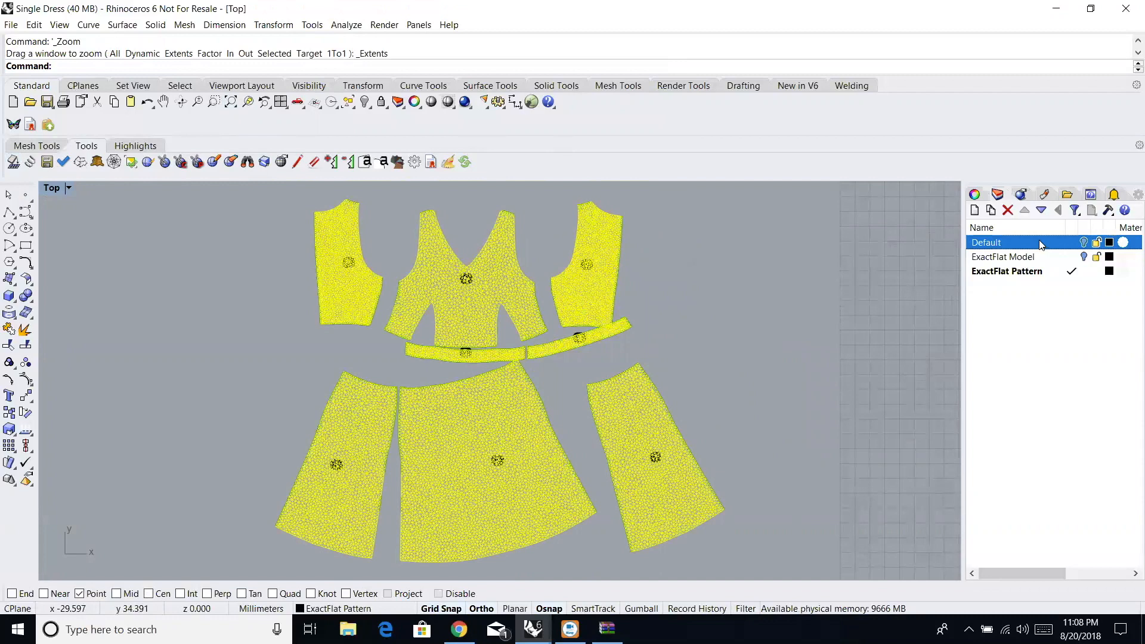
Replace the color texture image of the pieces' material 1A with Dress-1-blocking-bake-B and deselect the pieces.
left_click(975, 195)
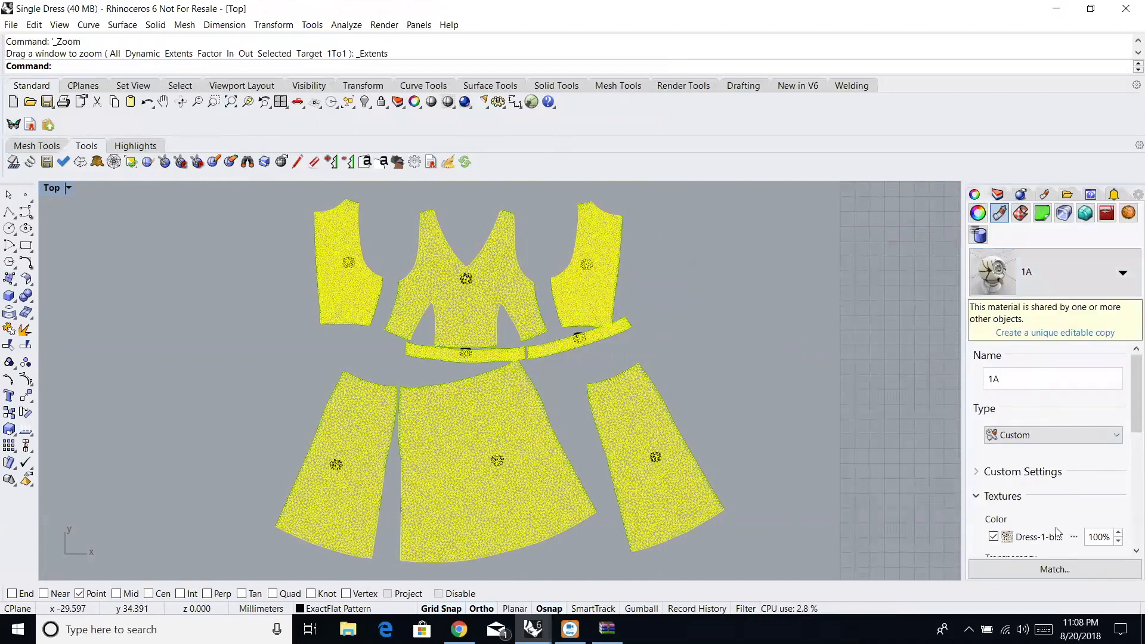
left_click(1051, 537)
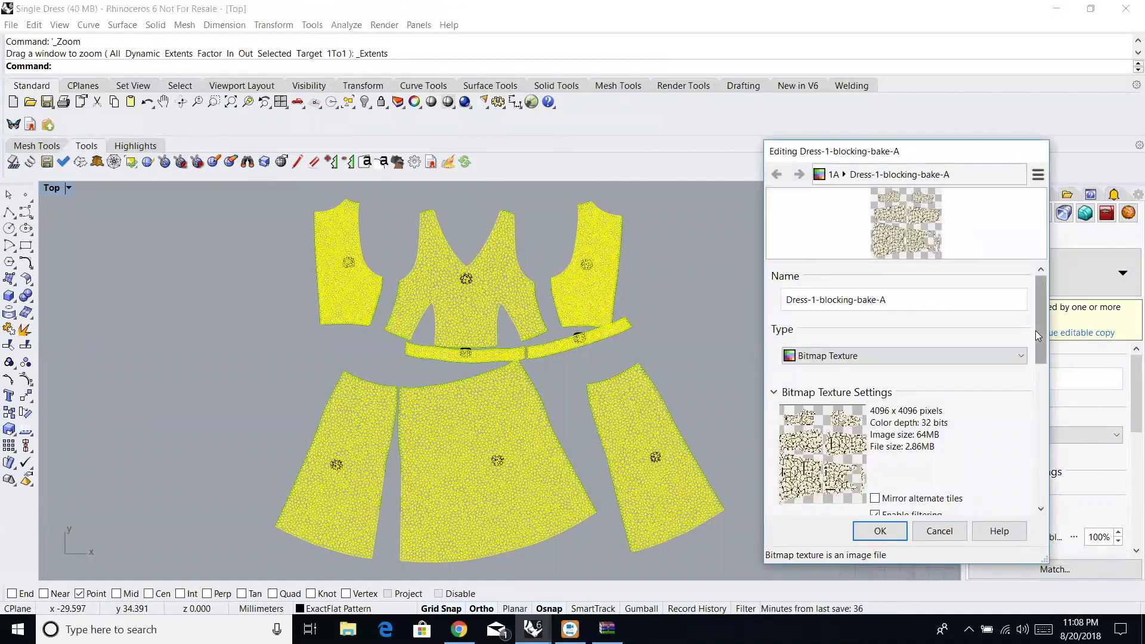
scroll(1042, 340, "down", 5)
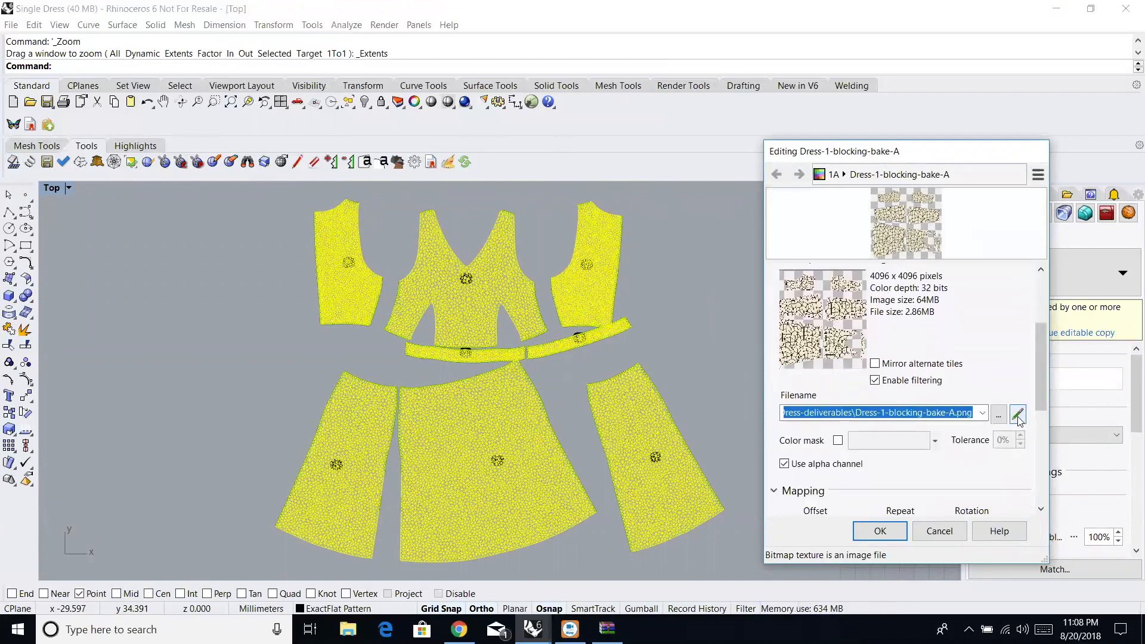
left_click(999, 414)
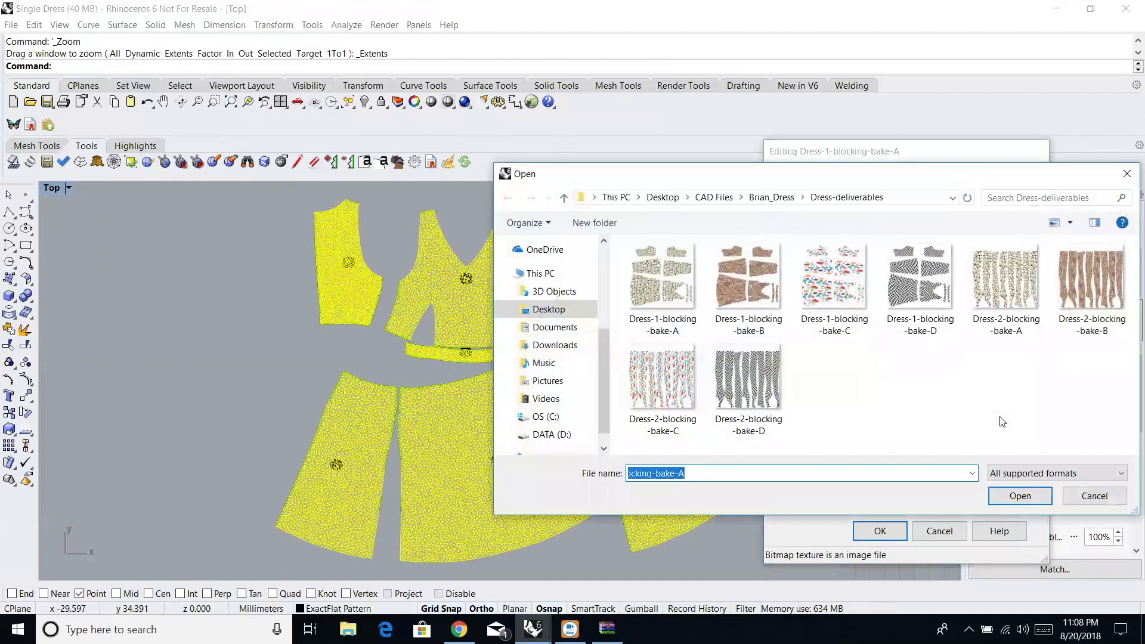
double_click(727, 276)
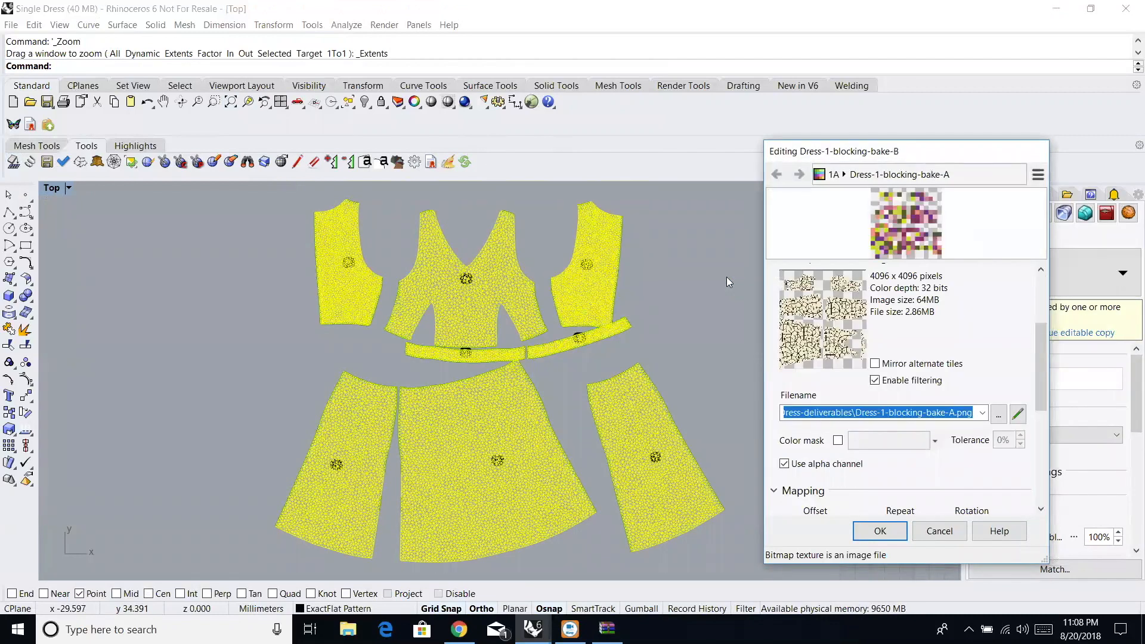
left_click(855, 523)
left_click(807, 479)
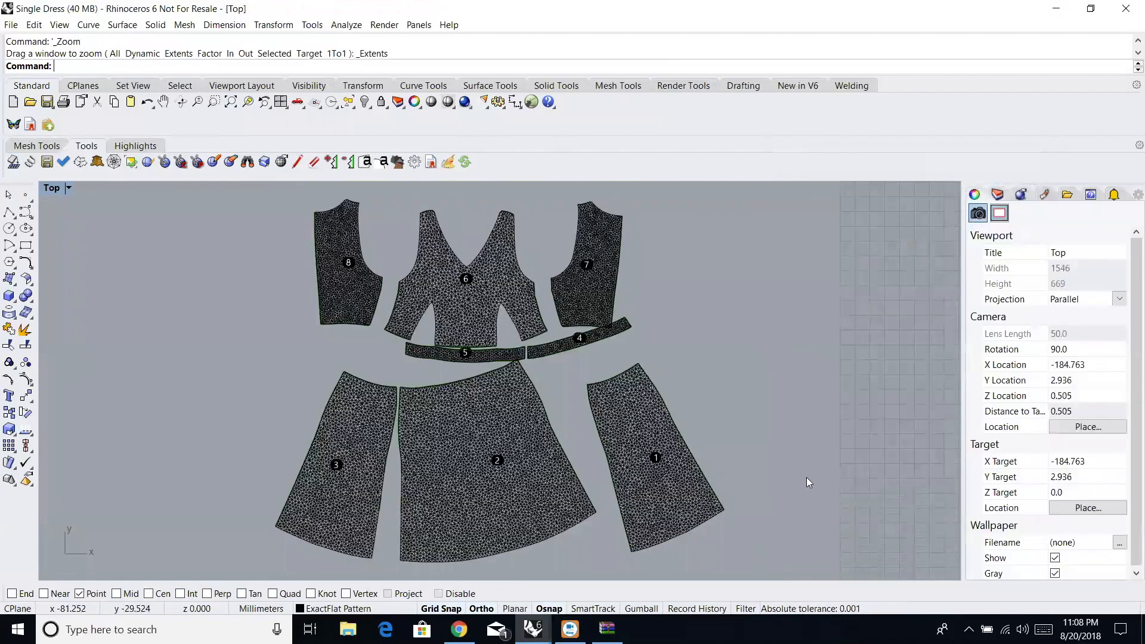
Switch the Top viewport to Rendered display and inspect the new texture across the skirt and waistband seams.
left_click(68, 189)
left_click(109, 235)
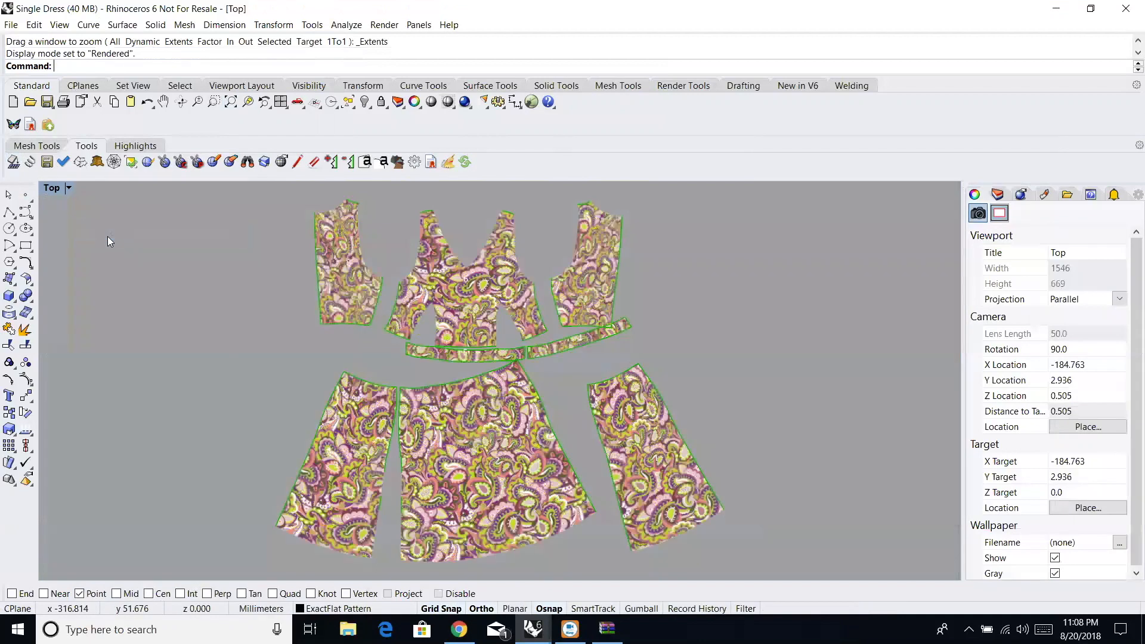
scroll(567, 429, "up", 2)
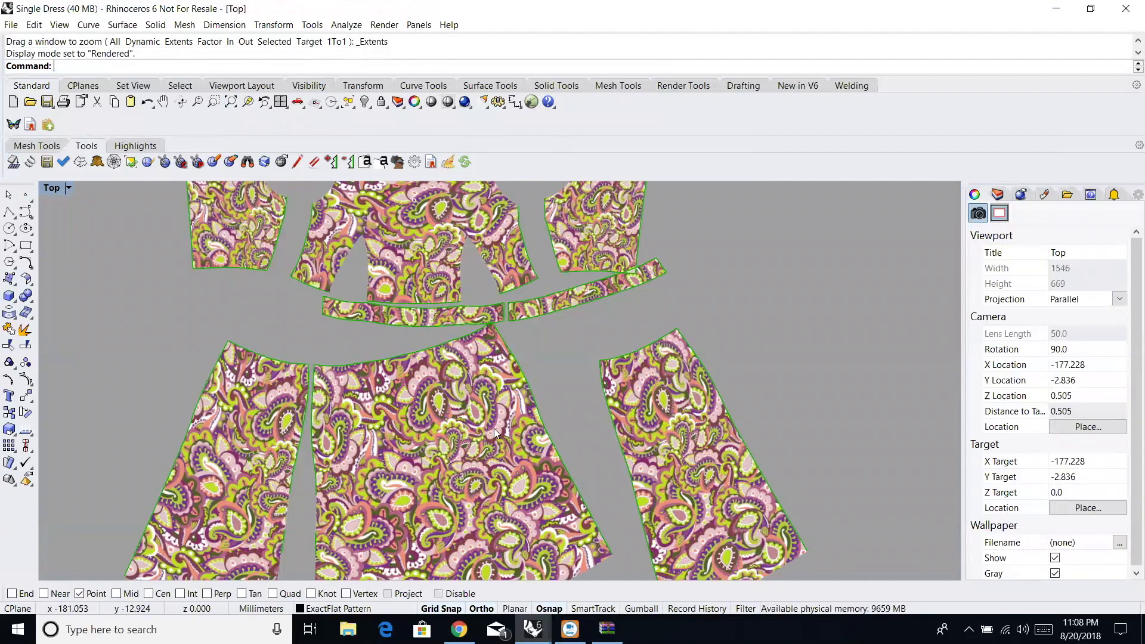
scroll(502, 424, "up", 2)
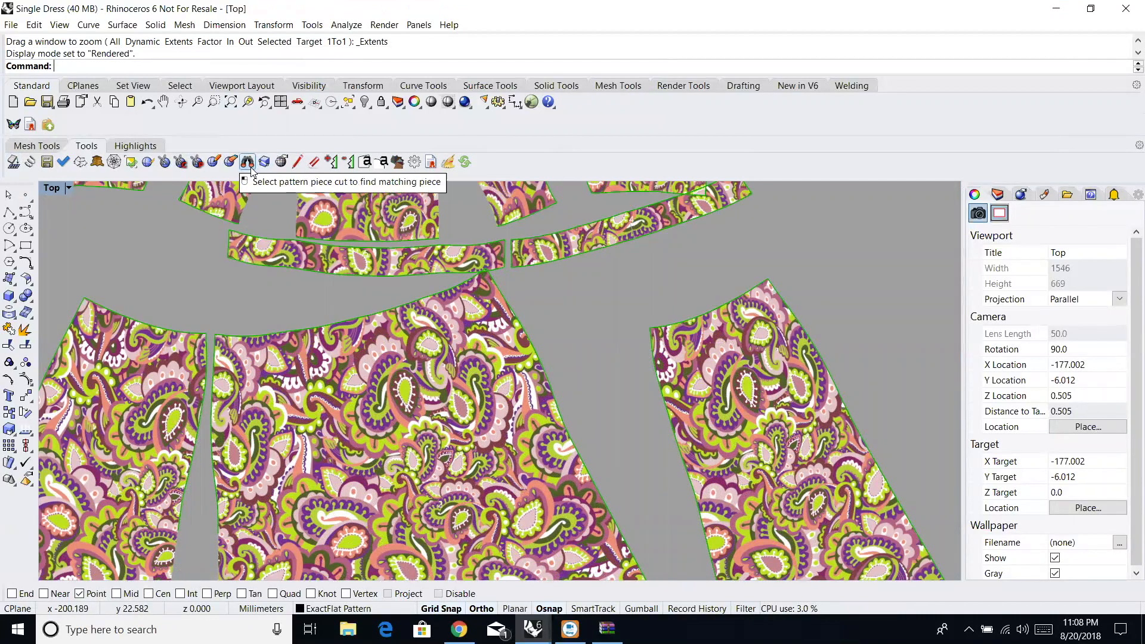
scroll(359, 341, "down", 6)
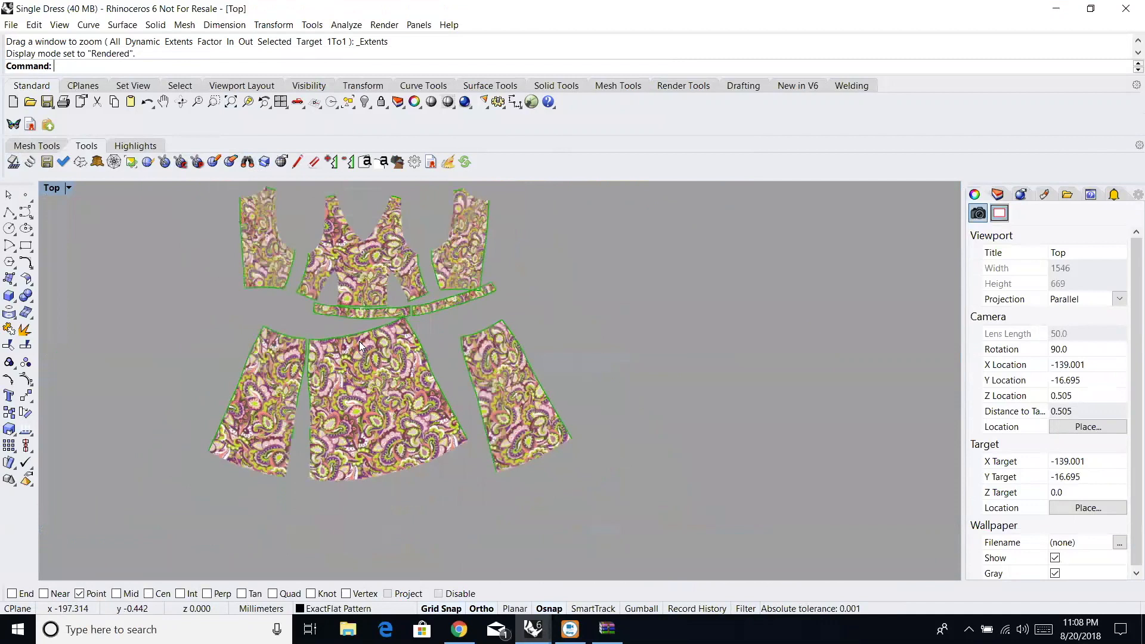
Select all eight pattern pieces and replace the color texture image of their material 1A with Dress-1-blocking-bake-D.
left_click_drag(197, 192, 566, 496)
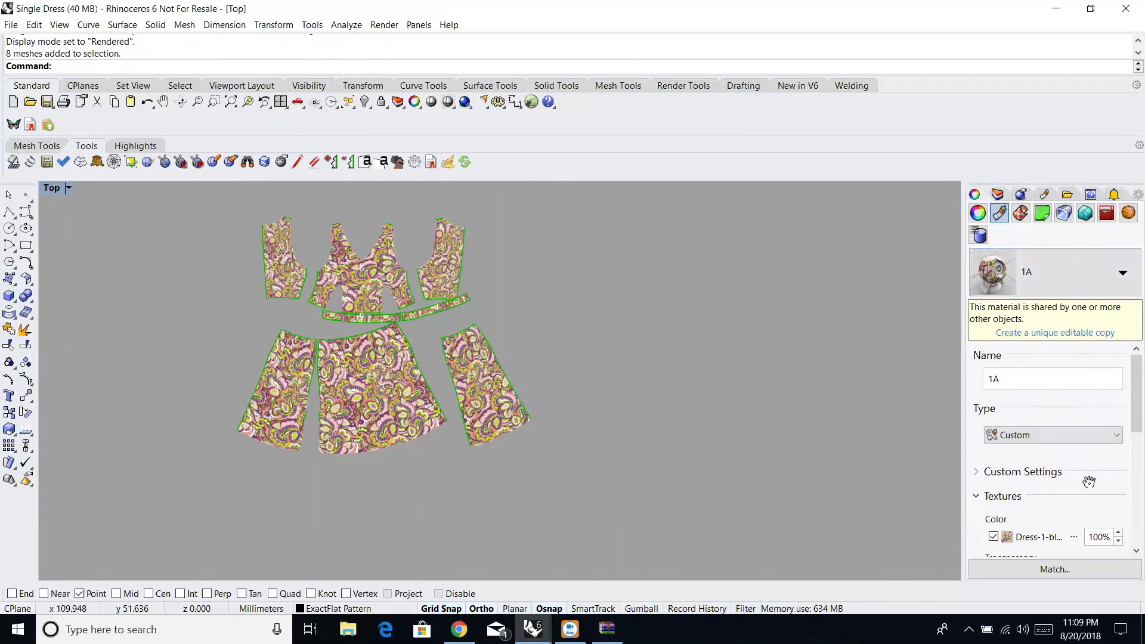
scroll(1073, 523, "down", 2)
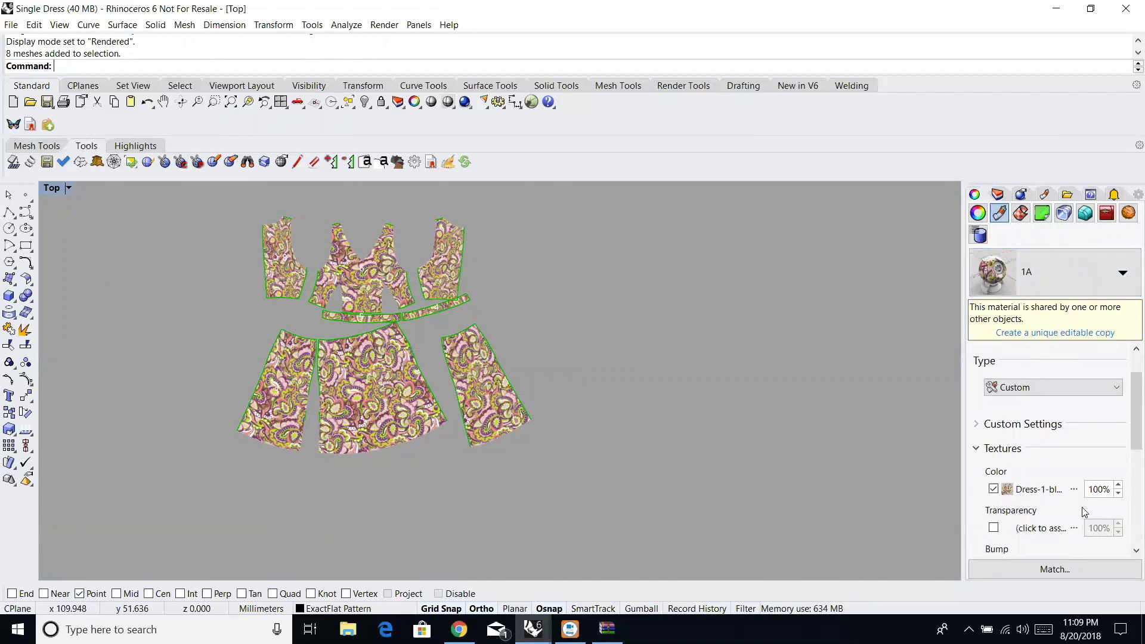
left_click(1038, 494)
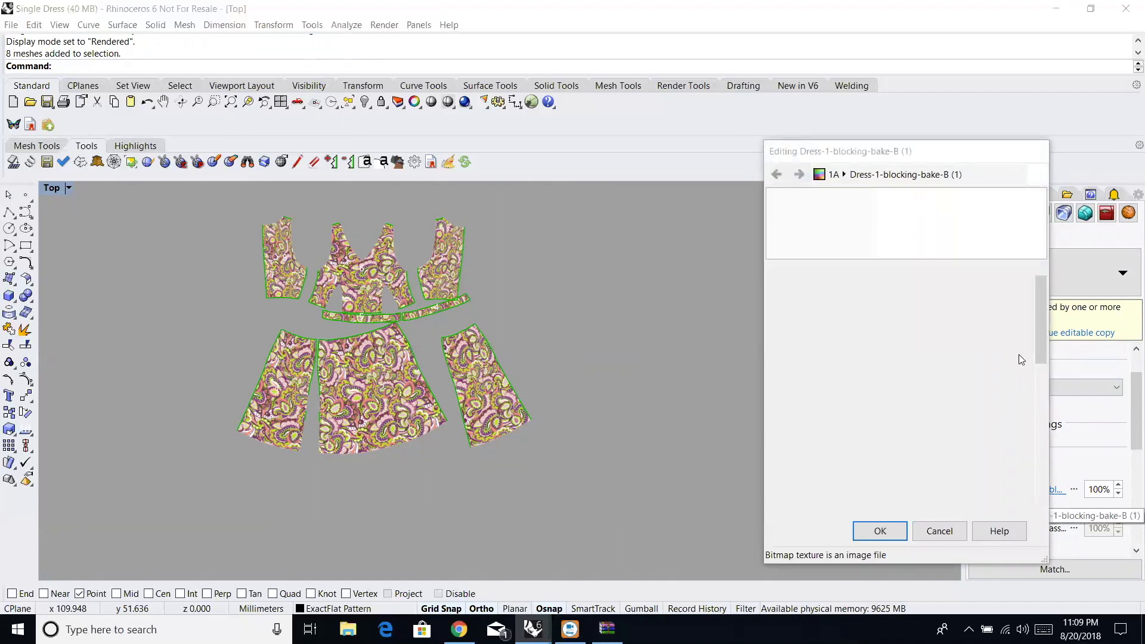
left_click_drag(1043, 343, 1045, 395)
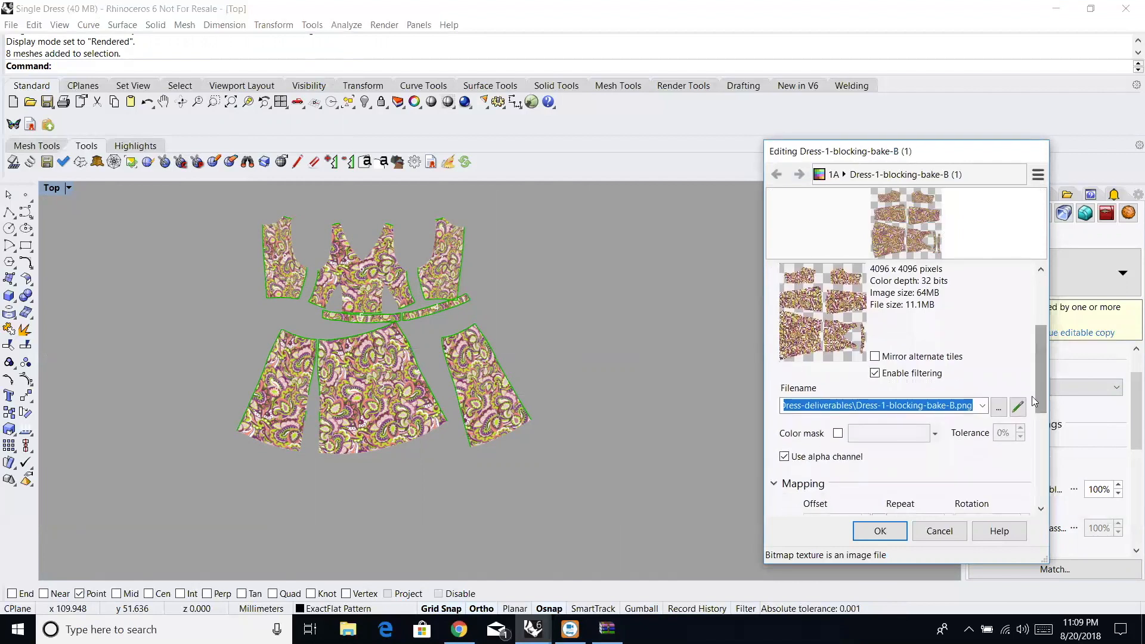
left_click(1002, 409)
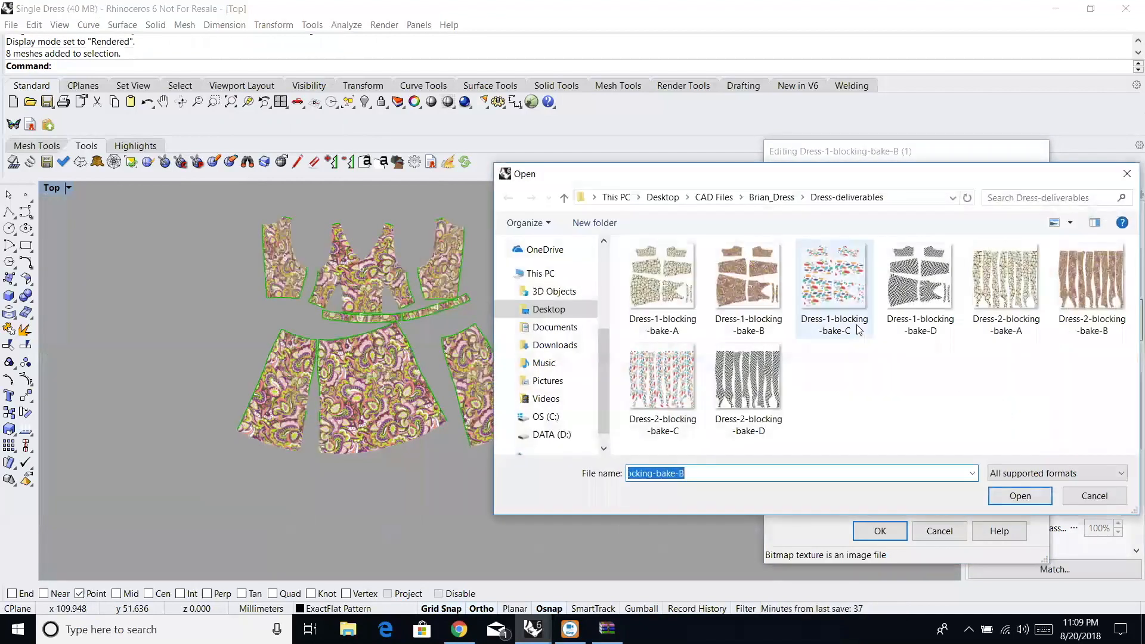
left_click(922, 304)
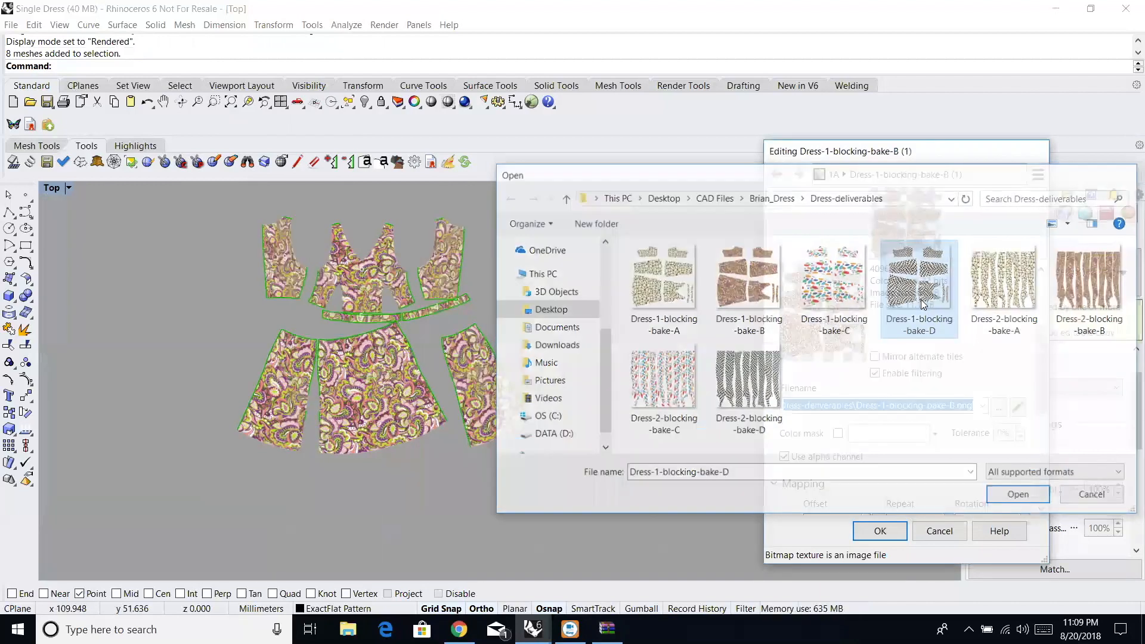
double_click(922, 304)
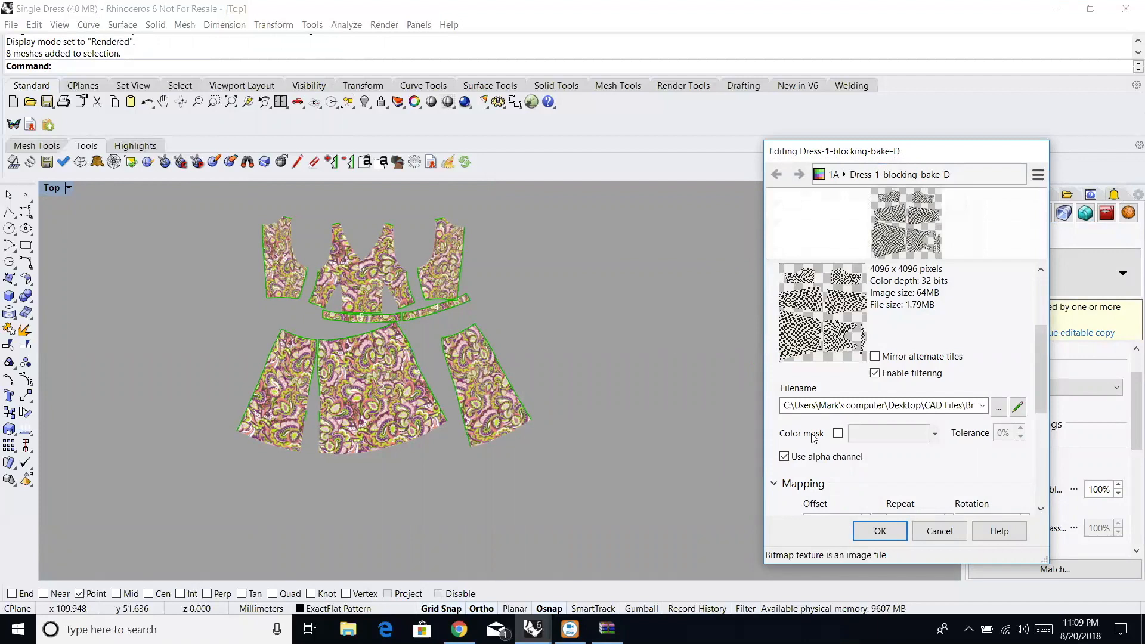
left_click(880, 531)
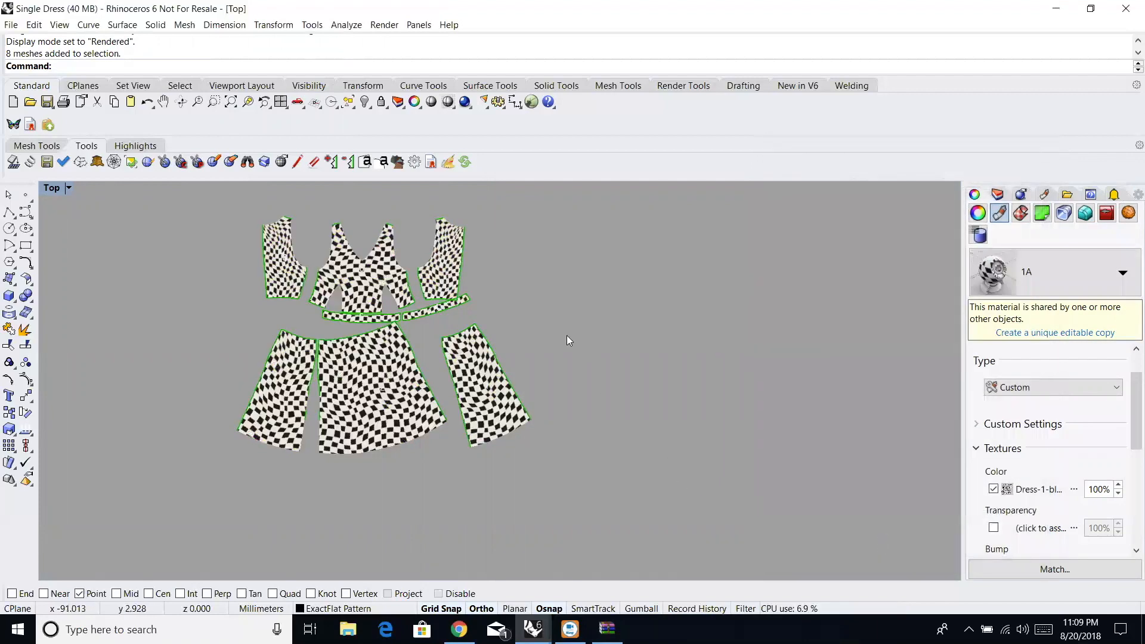
Use EFFind with offset 1 to align the front skirt with the left skirt piece at several points along their shared seam.
scroll(460, 312, "up", 4)
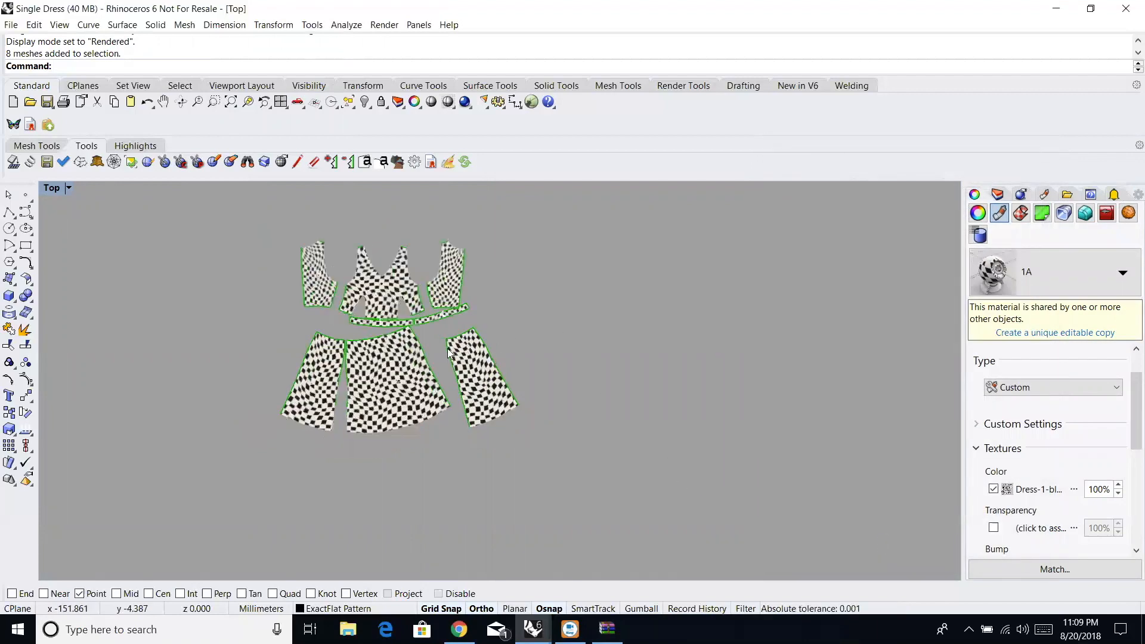
scroll(239, 371, "up", 3)
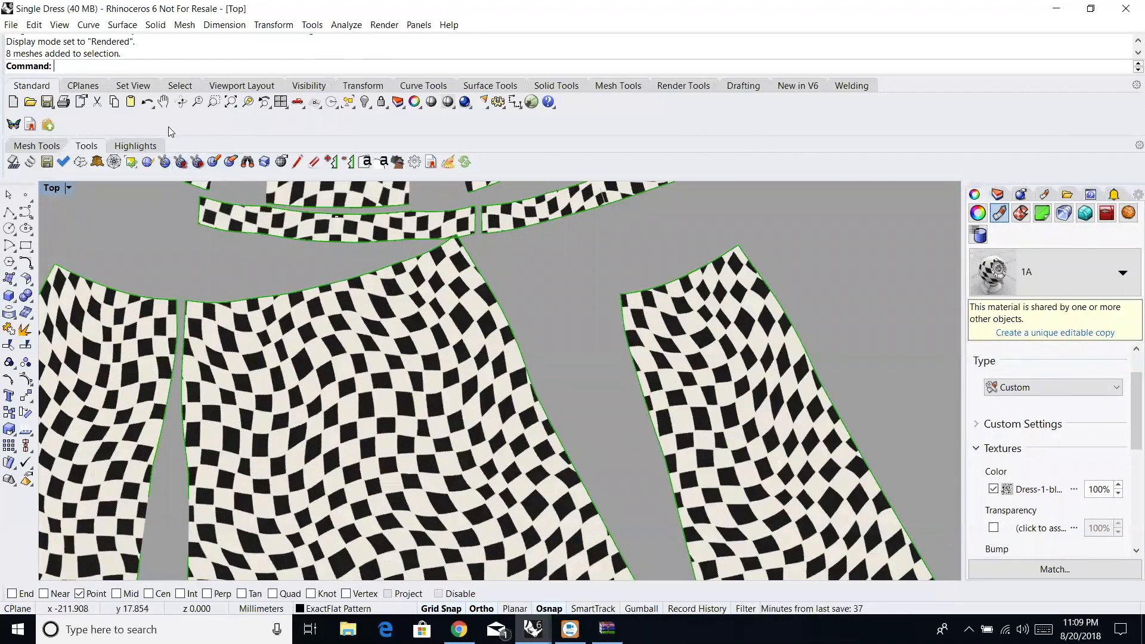
left_click(163, 102)
left_click_drag(224, 359, 397, 333)
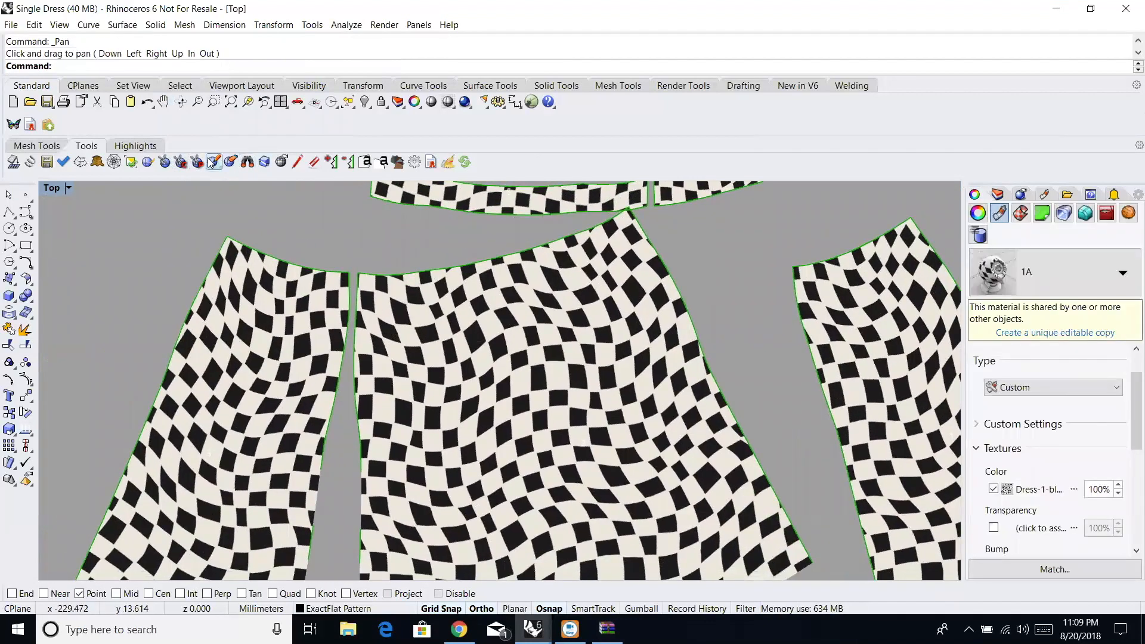
left_click(247, 162)
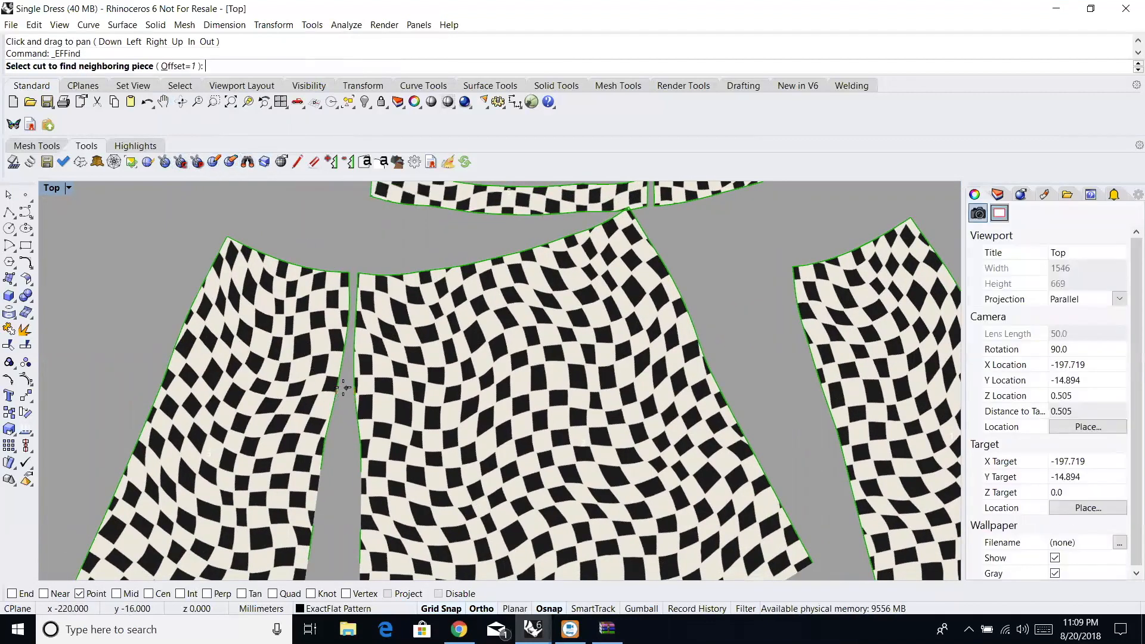
scroll(347, 392, "up", 5)
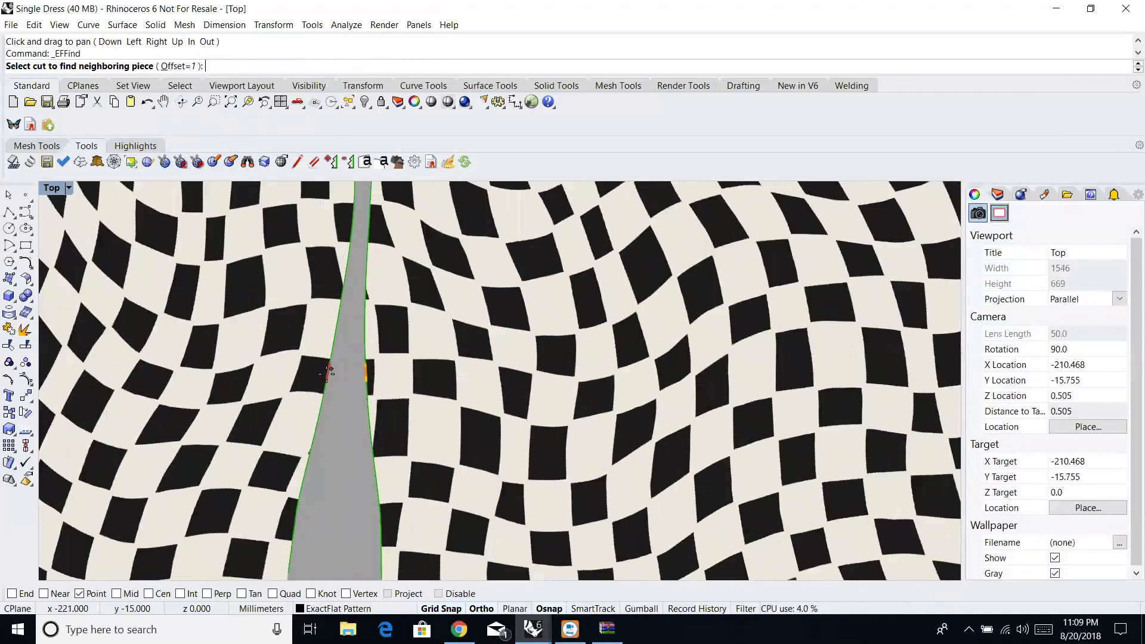
left_click(327, 374)
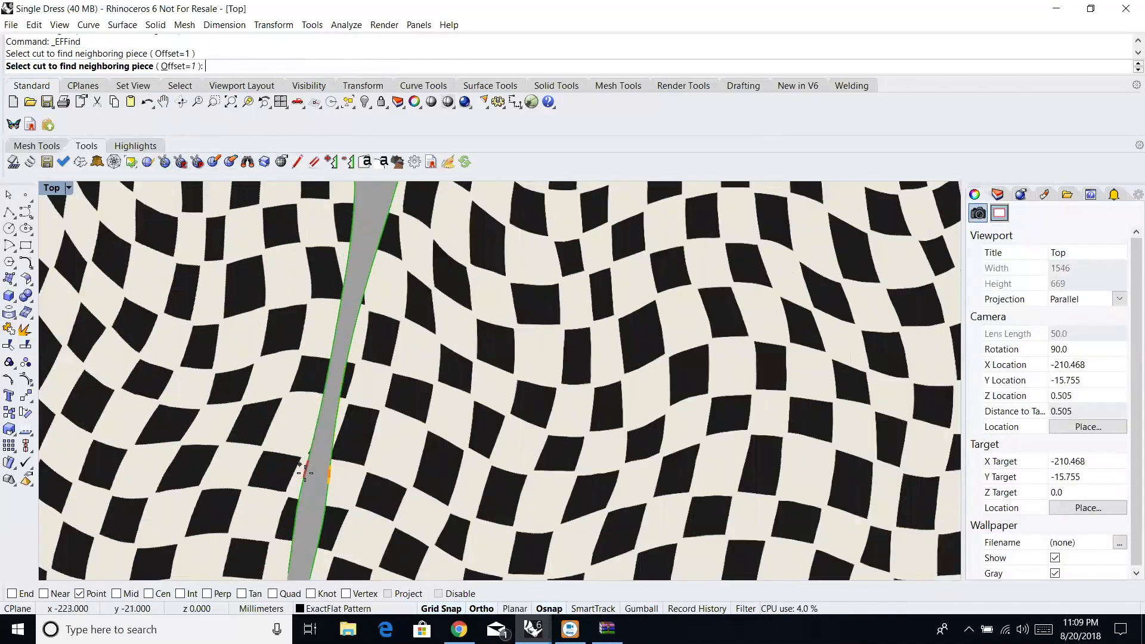
left_click(298, 509)
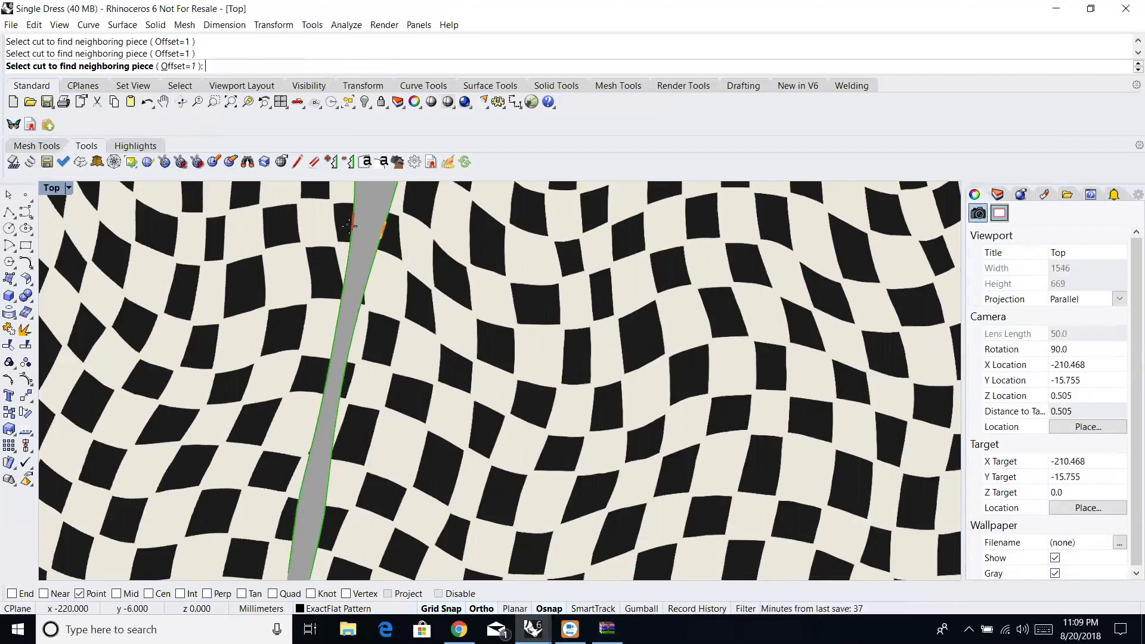
left_click(349, 225)
left_click(353, 226)
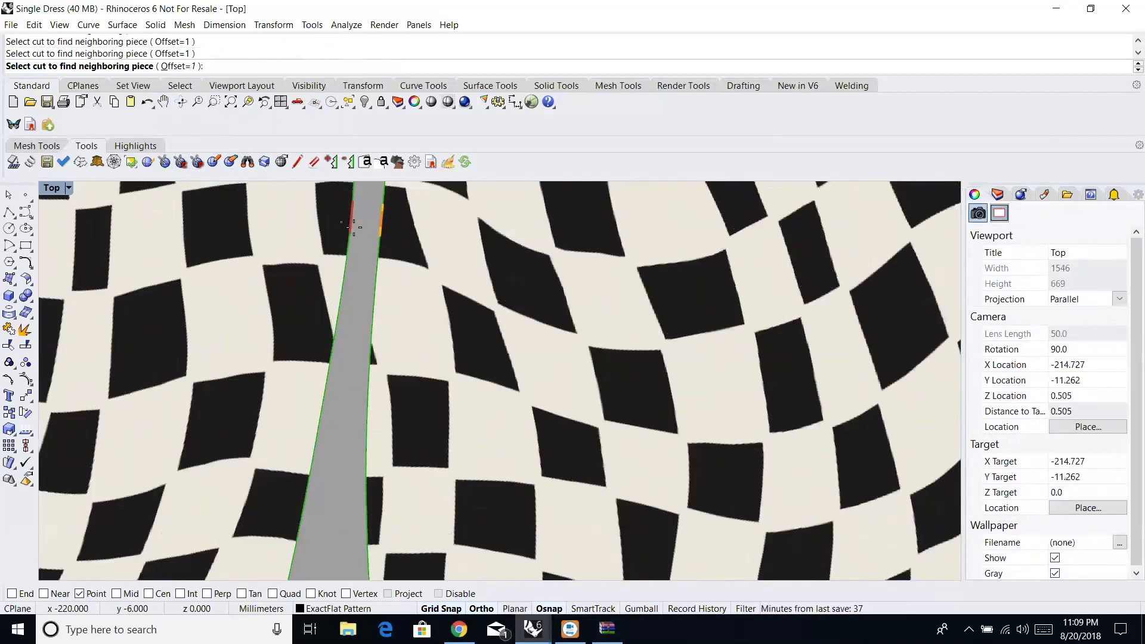
left_click(336, 343)
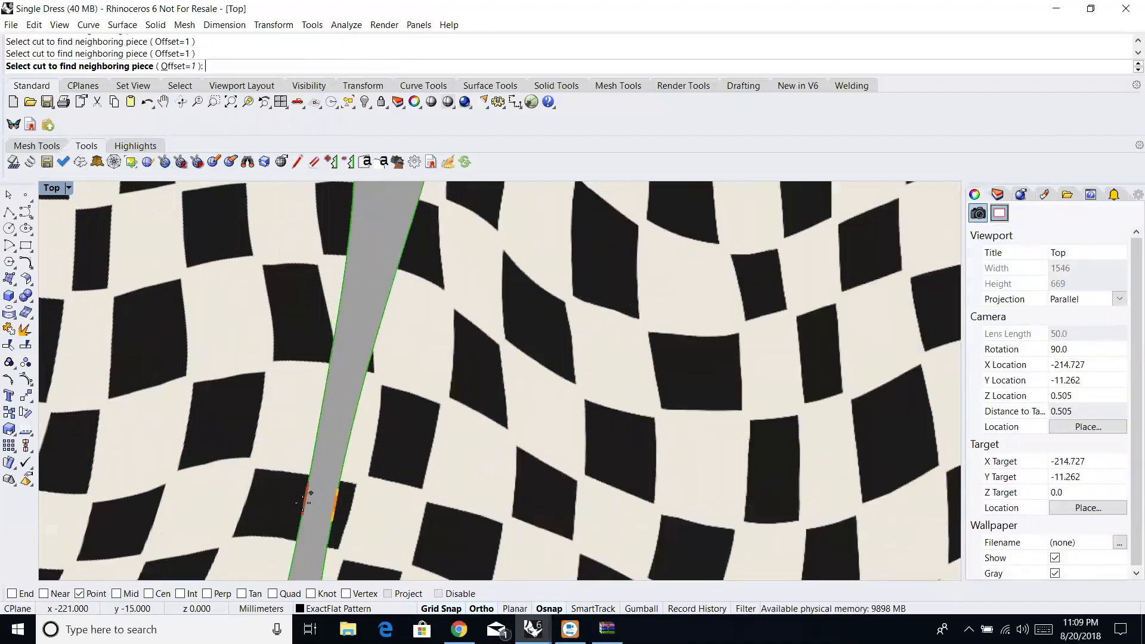
Align the front skirt with the left skirt piece near the seam's waist end and inspect how the checks match.
scroll(328, 466, "up", 3)
scroll(328, 465, "down", 5)
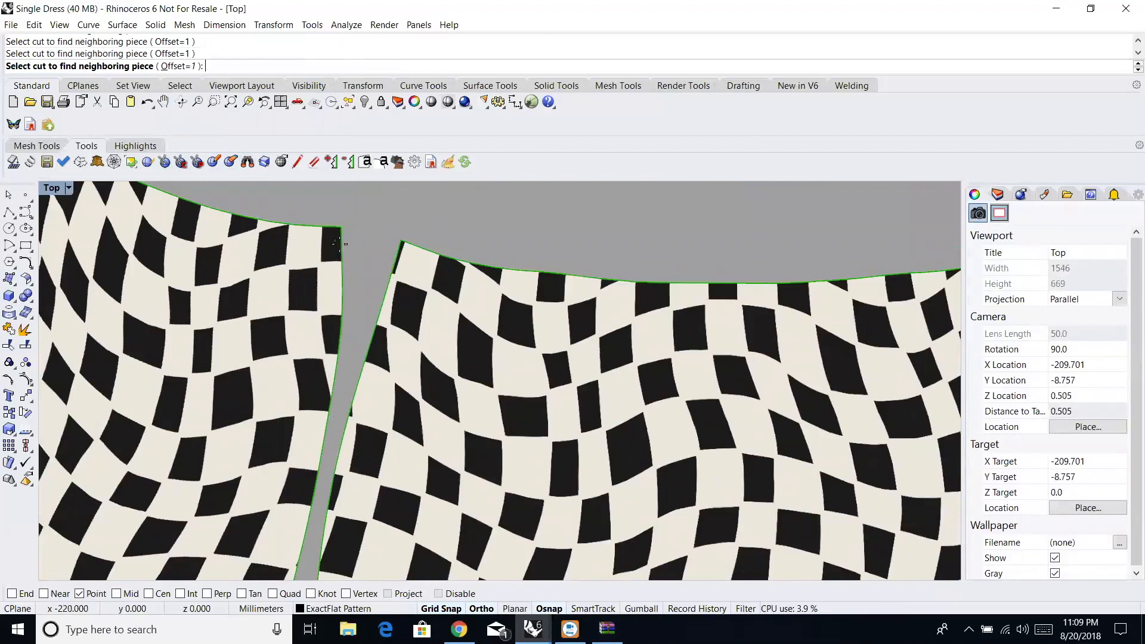
left_click(341, 244)
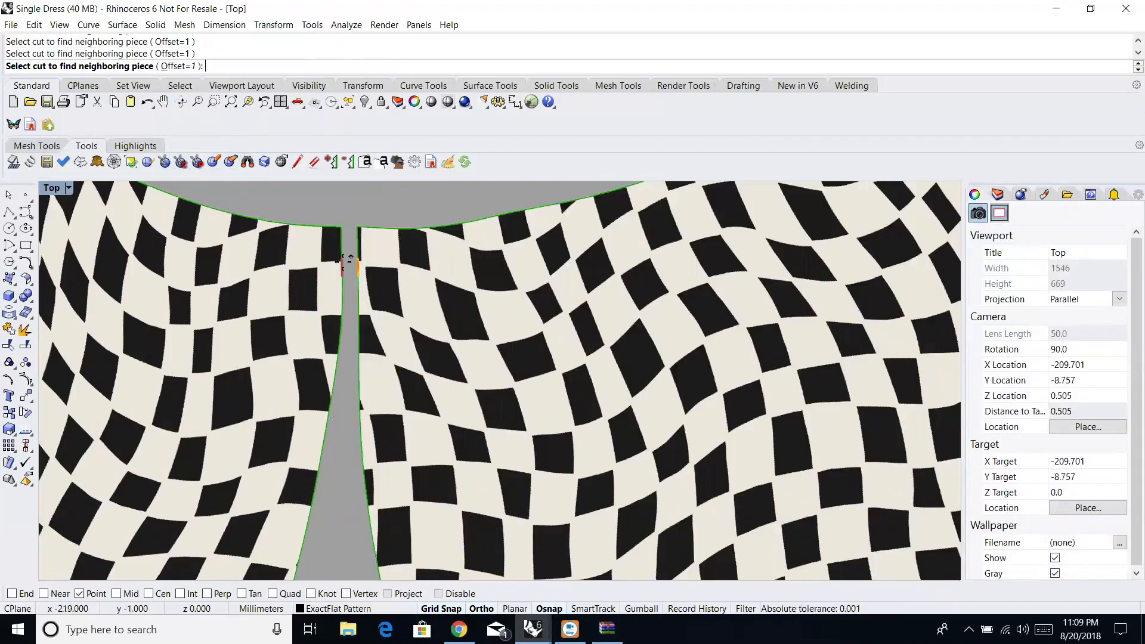
scroll(350, 255, "up", 4)
scroll(357, 251, "up", 2)
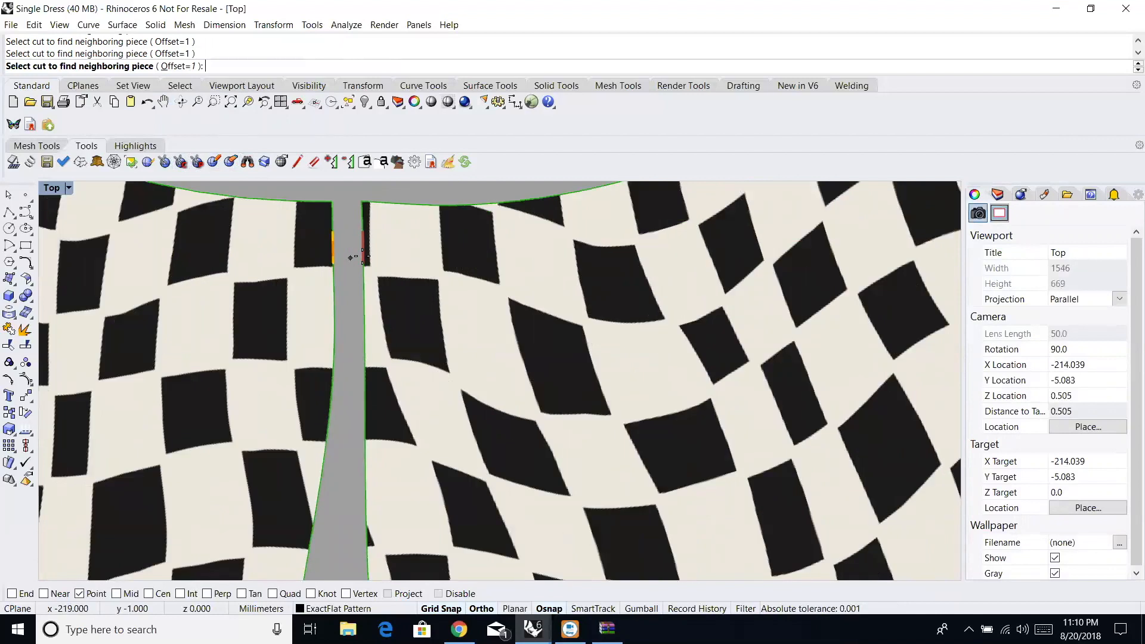
scroll(352, 257, "up", 1)
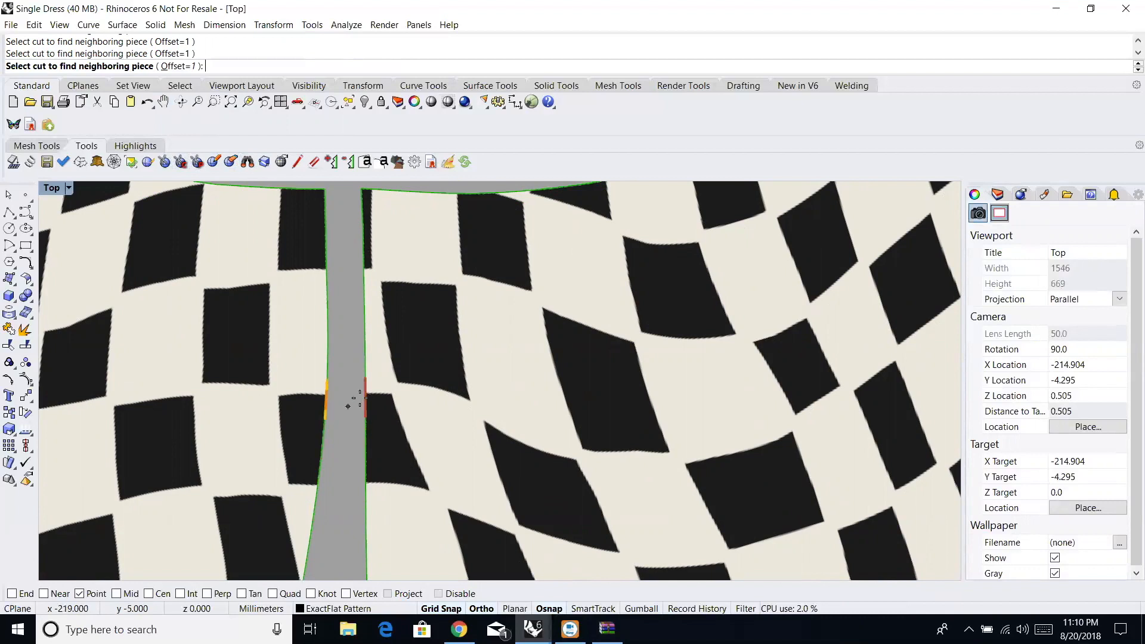
key("Escape")
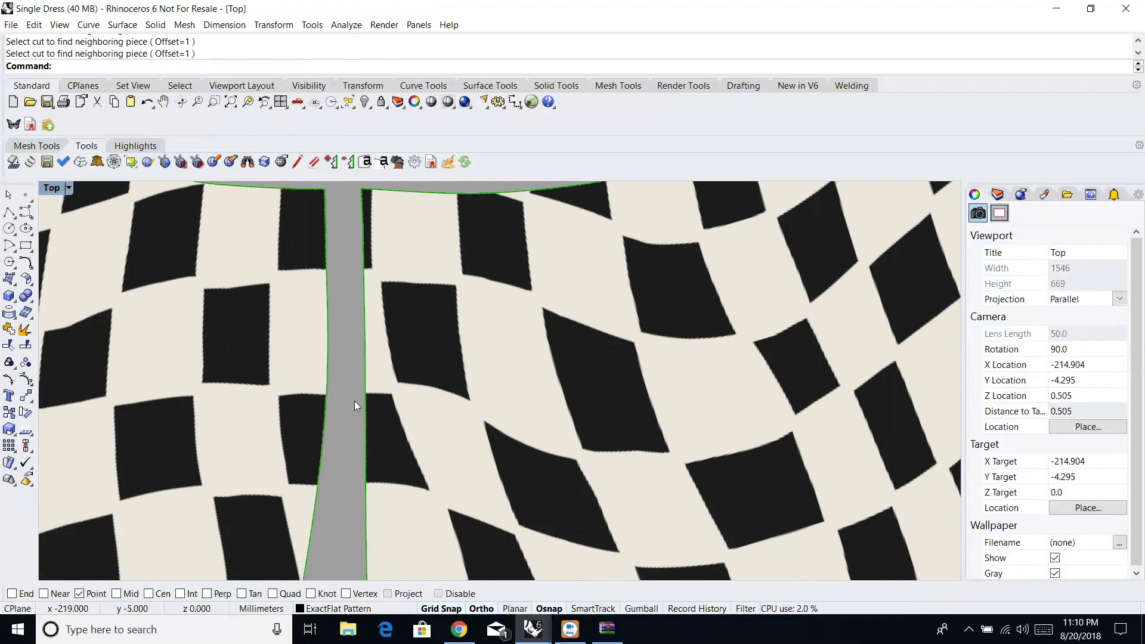
Move the front skirt and the right skirt piece sideways, away from the left skirt piece.
scroll(355, 403, "down", 3)
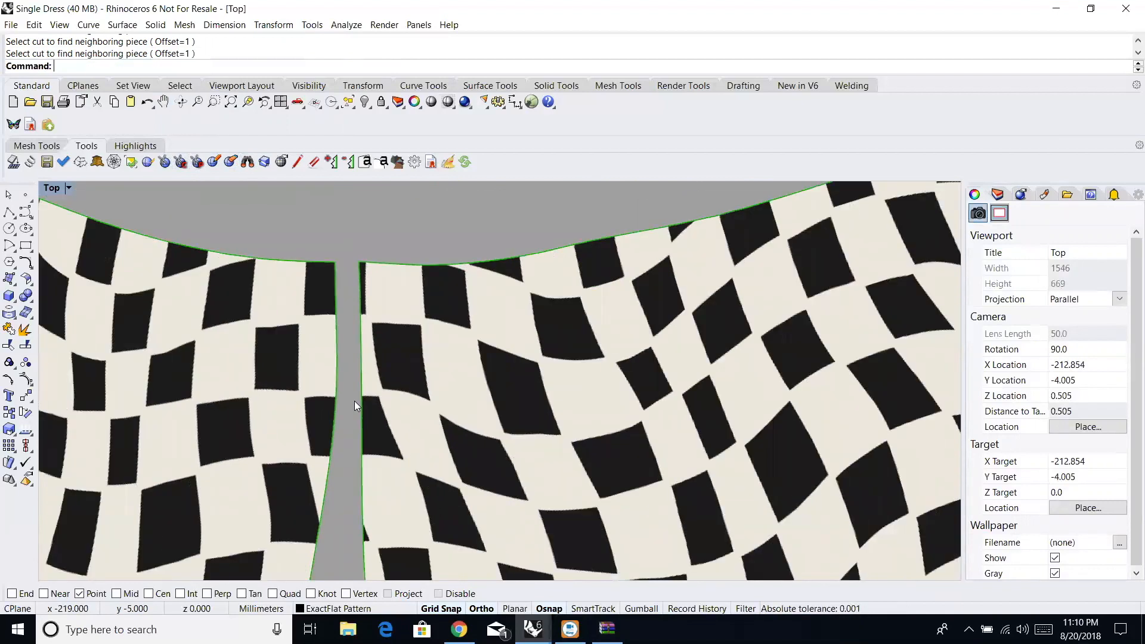
scroll(354, 401, "down", 5)
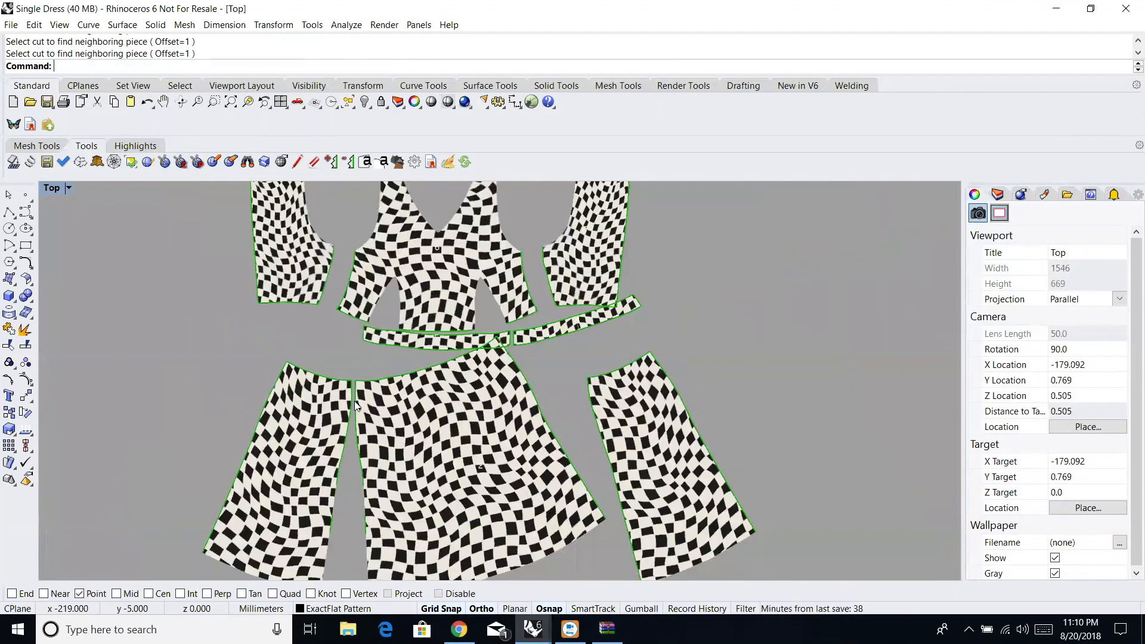
scroll(543, 453, "down", 3)
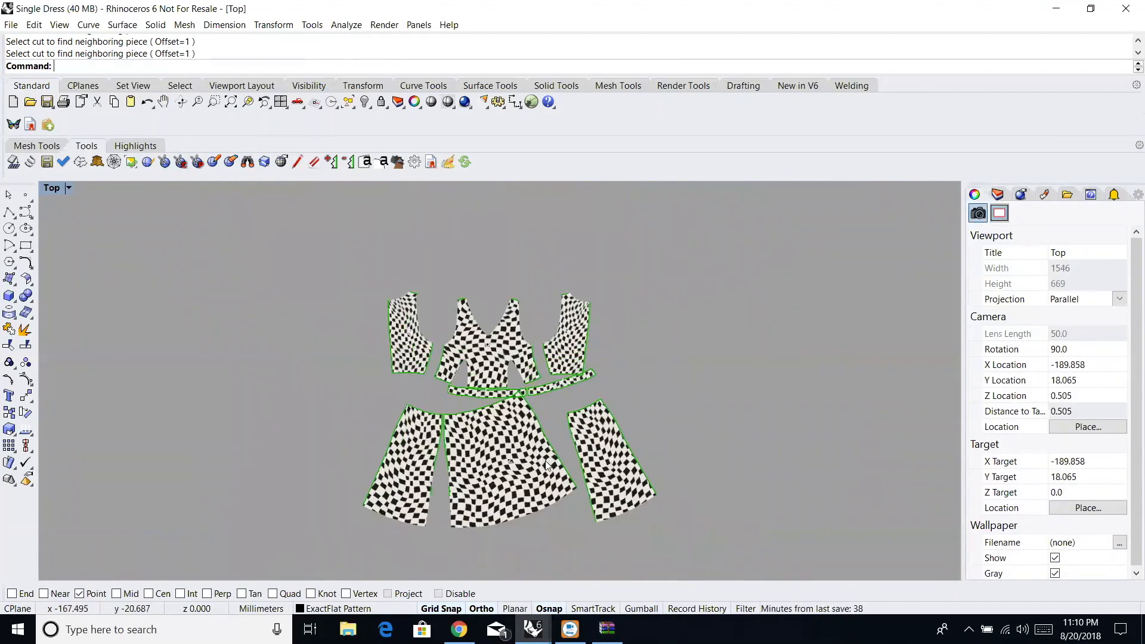
left_click_drag(579, 460, 597, 488)
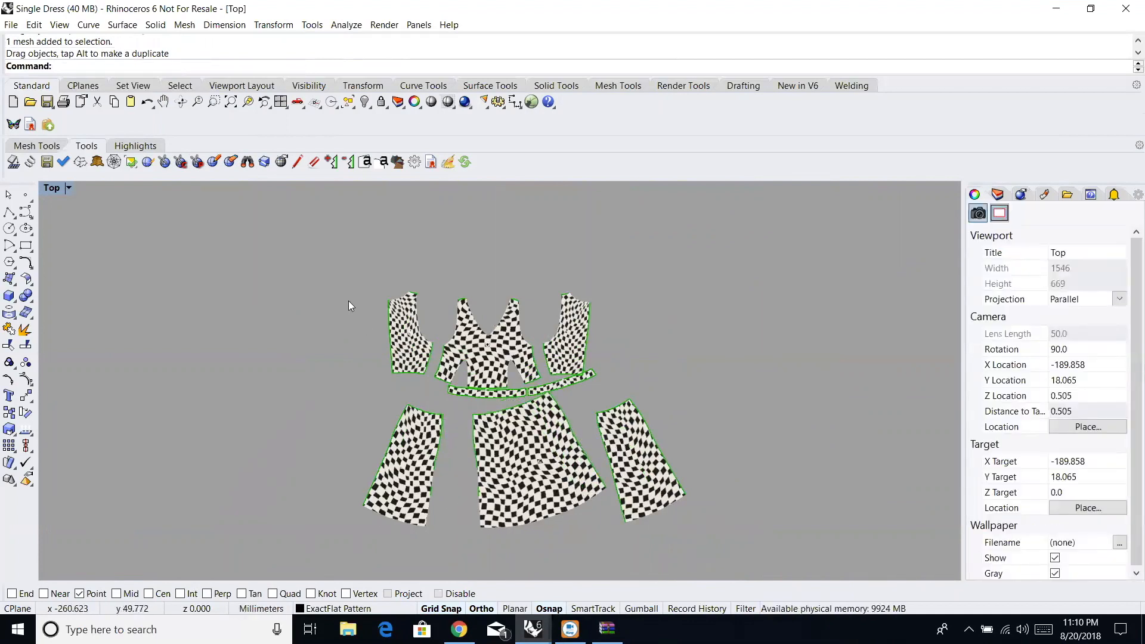
Switch the Top viewport to Wireframe display and look over the numbered pattern pieces.
left_click(71, 192)
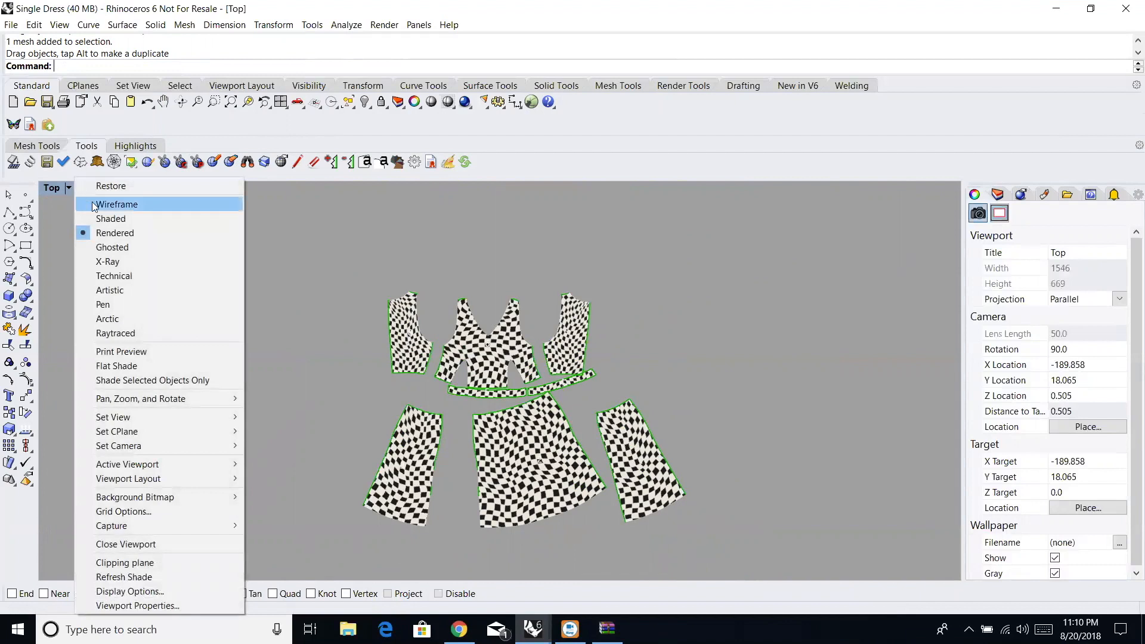
left_click(95, 205)
scroll(521, 429, "up", 5)
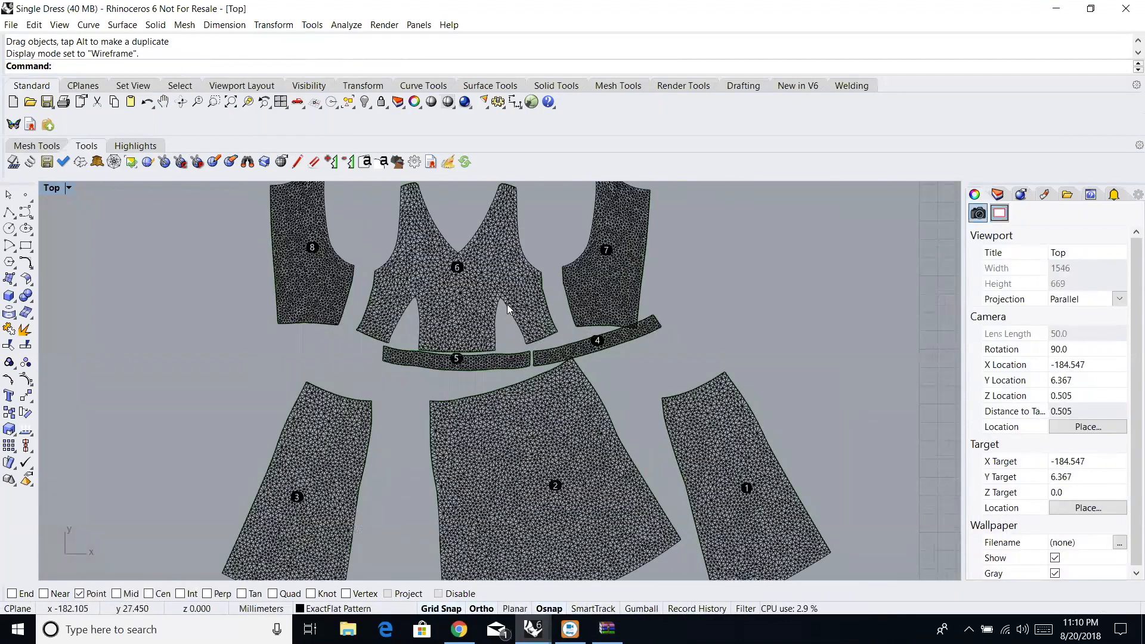
scroll(477, 292, "up", 4)
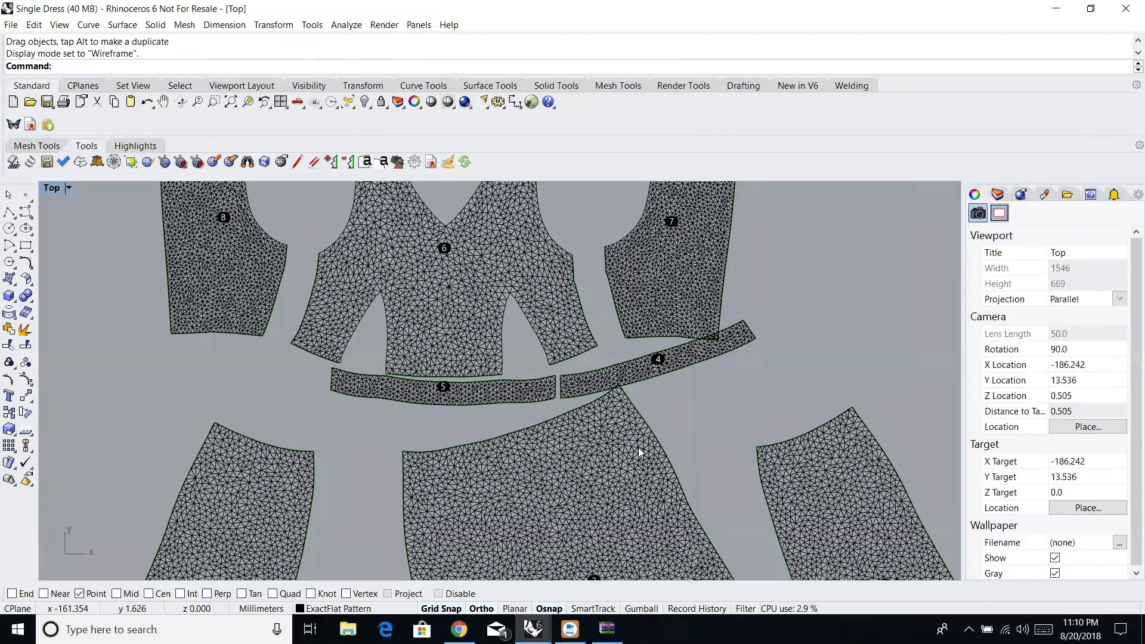
scroll(639, 447, "down", 6)
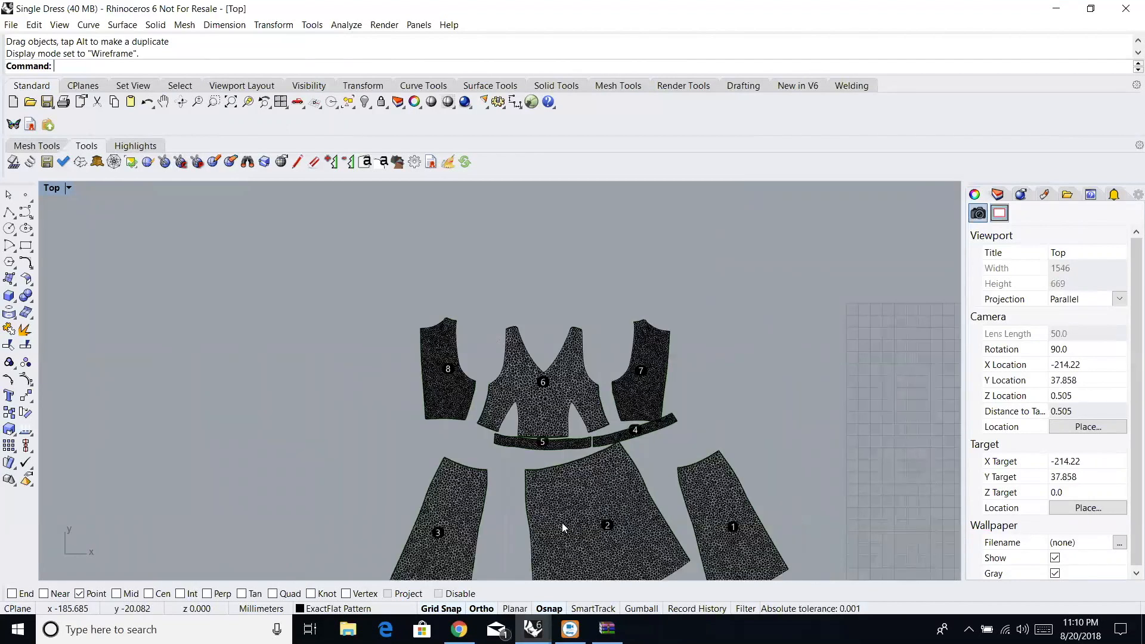
Spread the bodice pieces apart by moving piece 6 upward and side pieces 7 and 8 outward.
left_click(547, 405)
left_click_drag(547, 404, 555, 266)
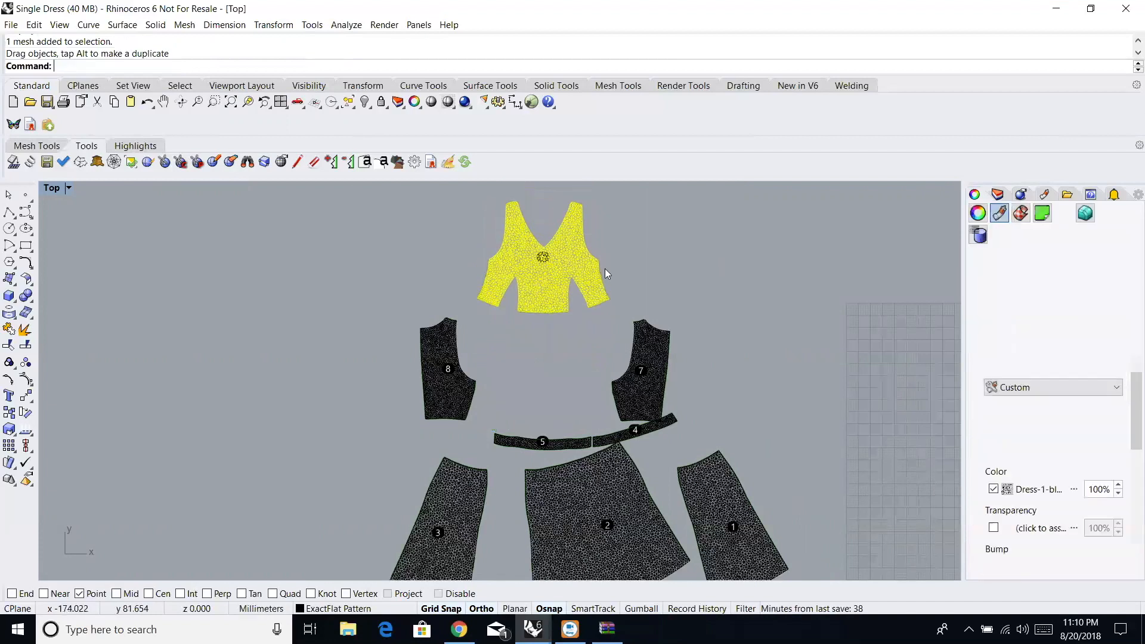
left_click(636, 273)
left_click_drag(667, 353, 760, 322)
left_click_drag(459, 385, 485, 404)
left_click(553, 451)
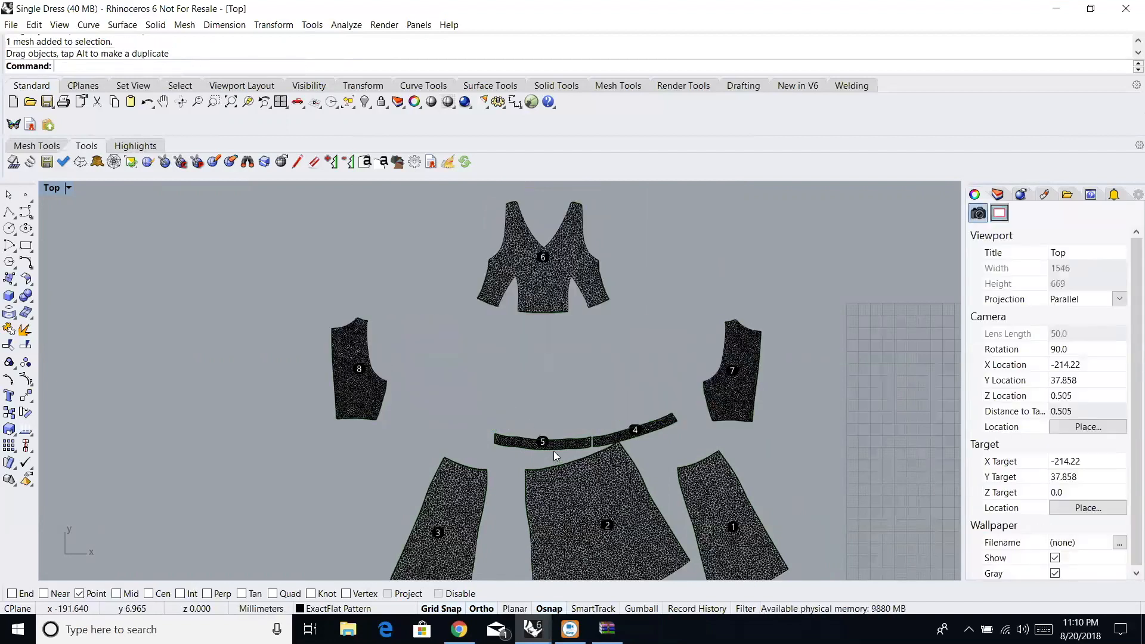
Move waistband pieces 5 and 4 up off the skirt and shift skirt piece 1 farther from the front skirt.
left_click_drag(551, 443, 552, 387)
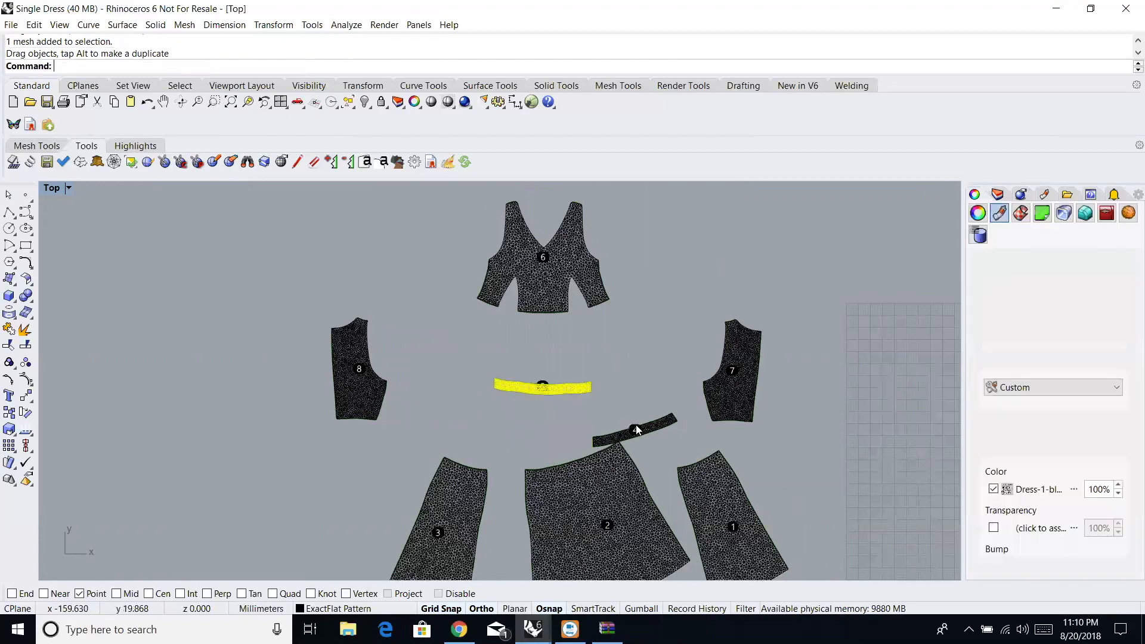
left_click(638, 418)
left_click_drag(638, 418, 639, 391)
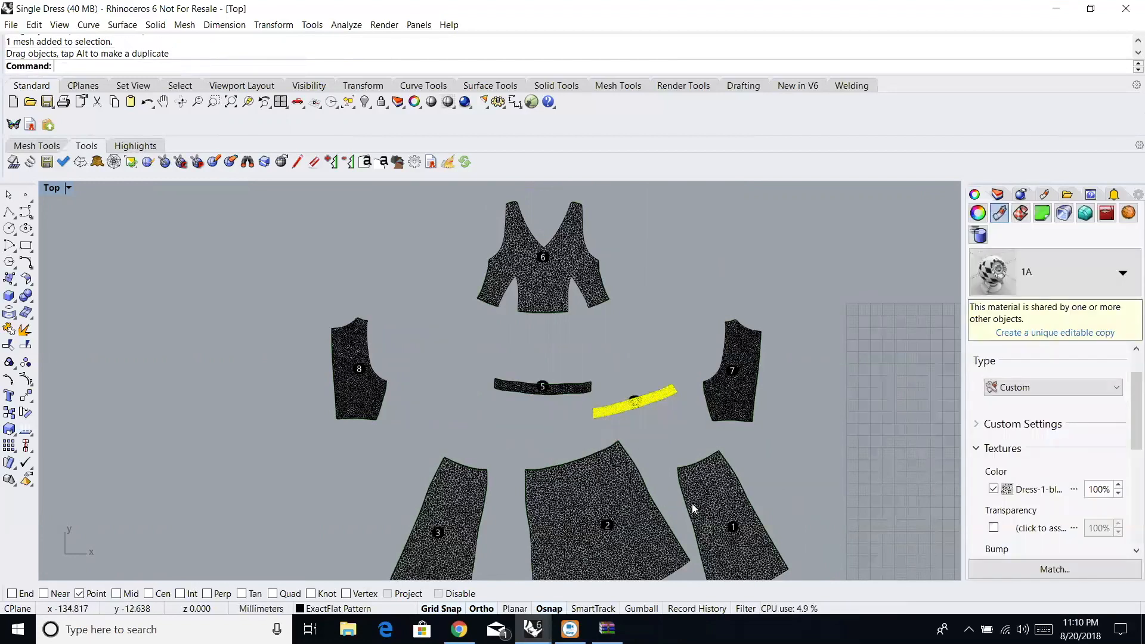
left_click_drag(711, 526, 821, 463)
left_click(821, 467)
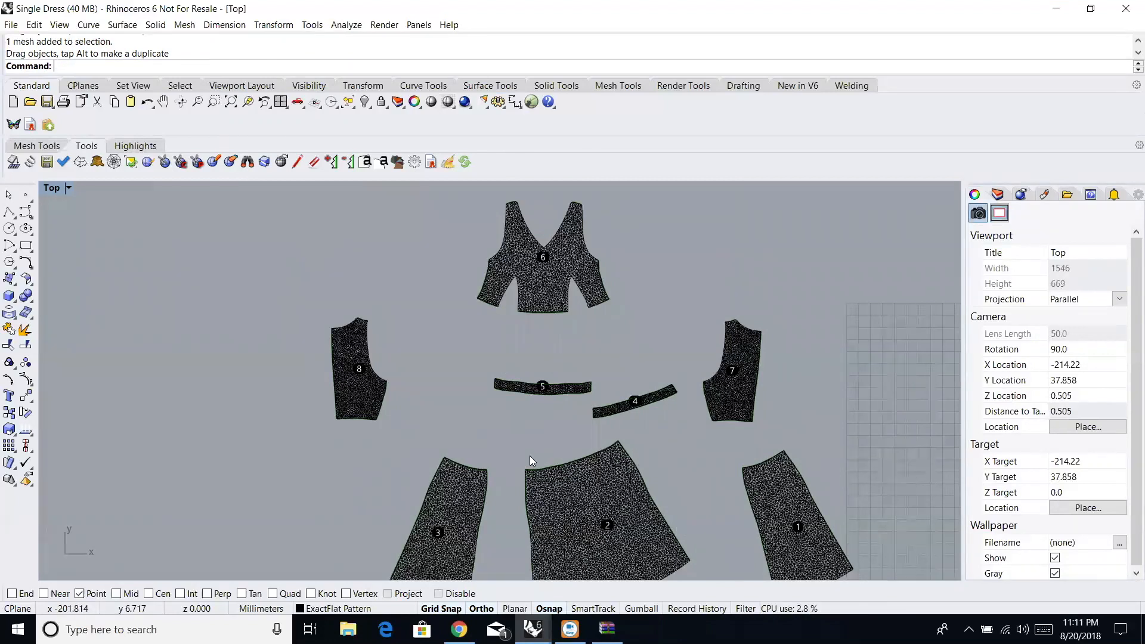
Move waistband piece 5 sideways toward side piece 8 and shift waistband piece 4 upward, away from skirt piece 2.
left_click_drag(550, 388, 479, 388)
left_click_drag(596, 406, 578, 364)
left_click(573, 391)
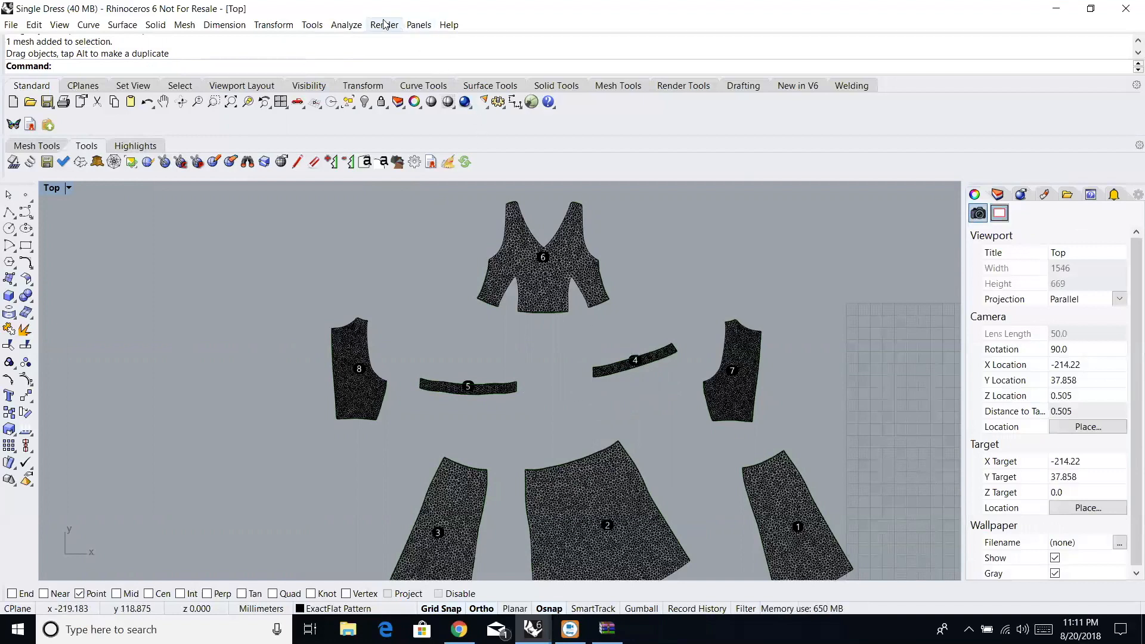
Measure the area of the flattened front bodice, piece 6.
left_click(360, 29)
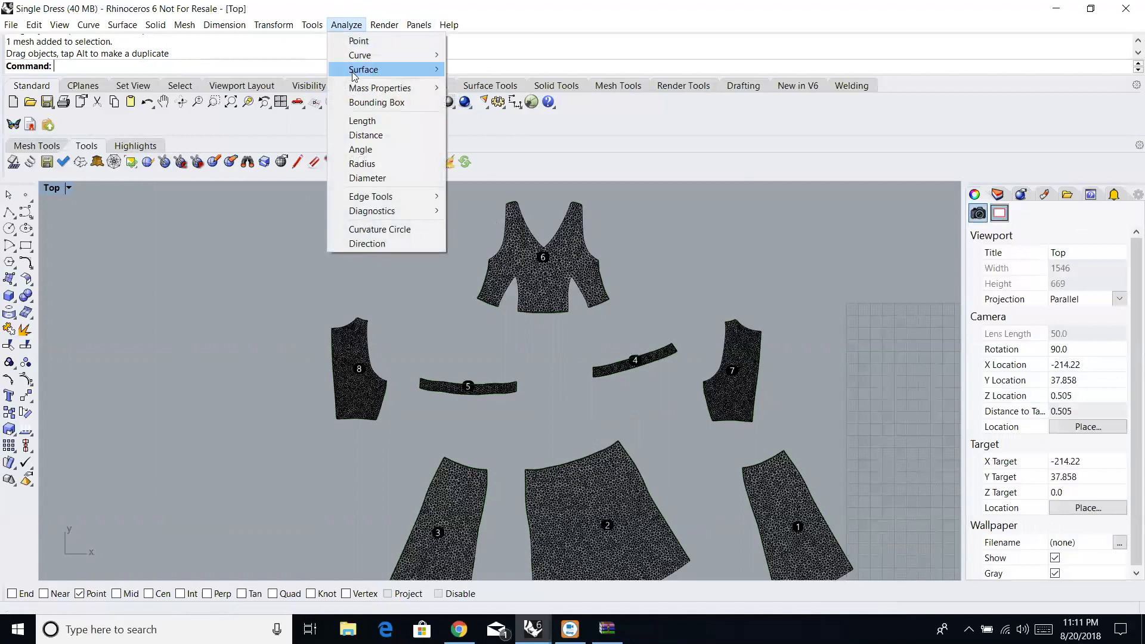
mouse_move(354, 73)
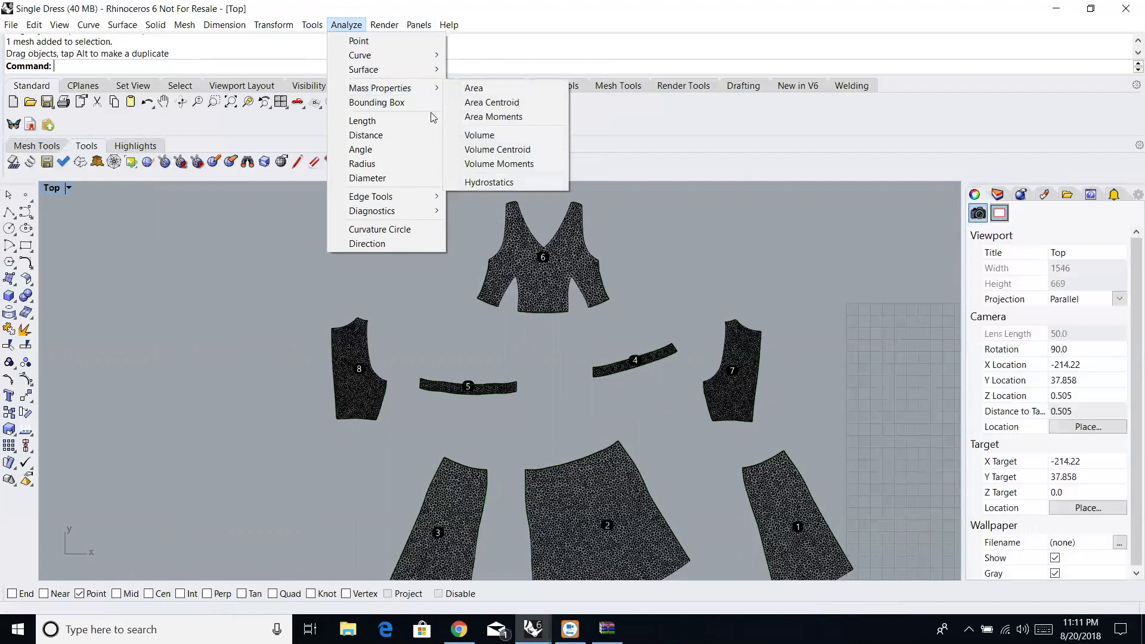
left_click(483, 90)
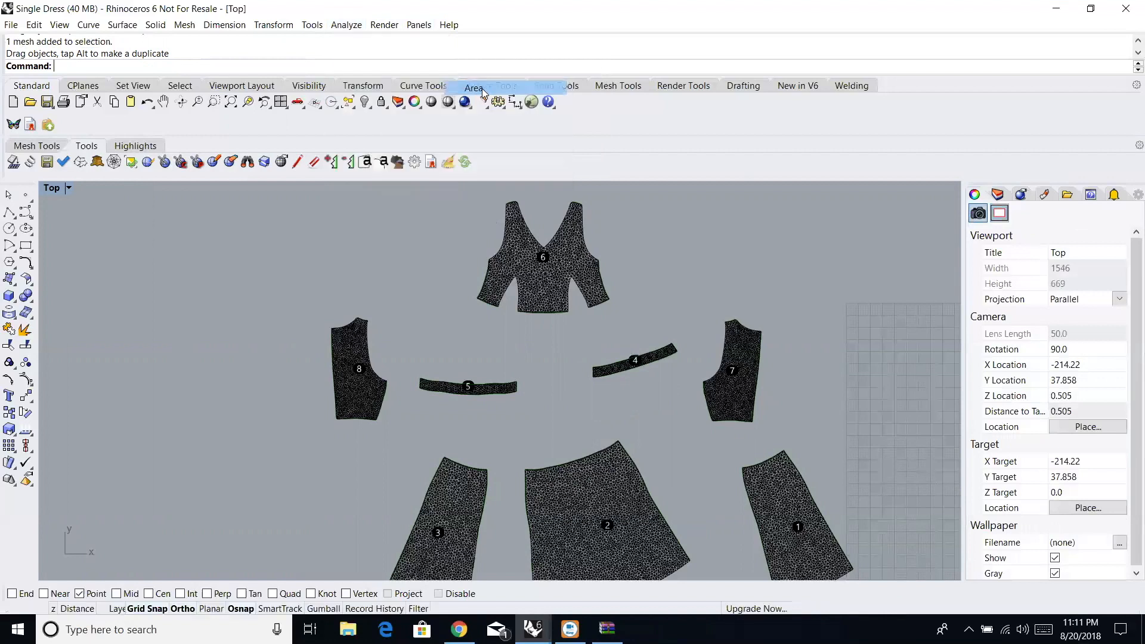
left_click(554, 287)
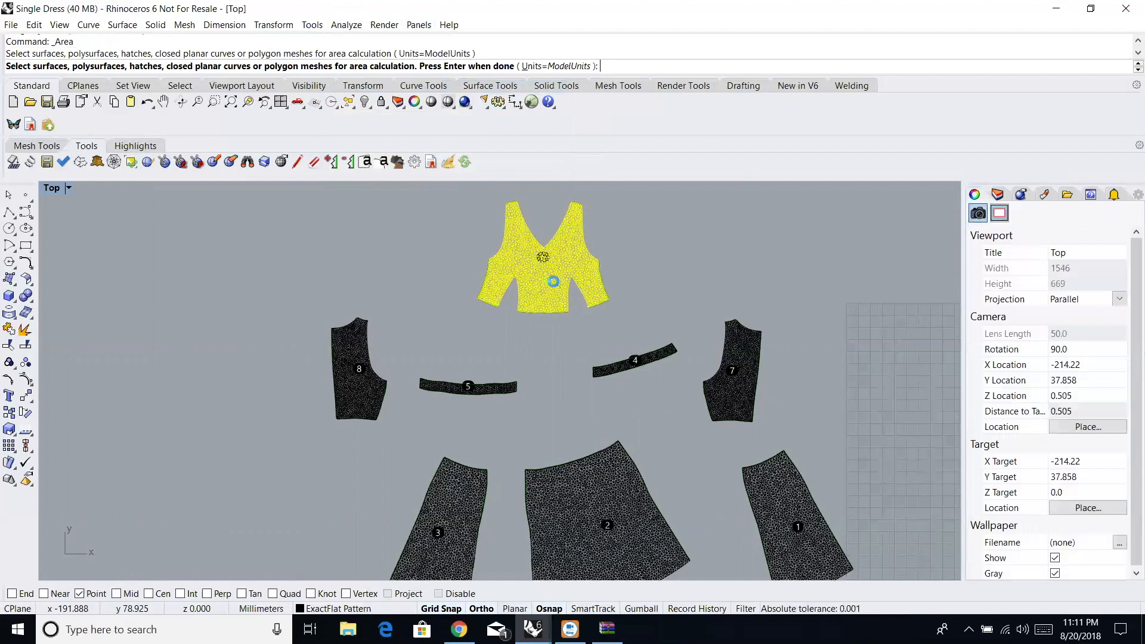
key("Return")
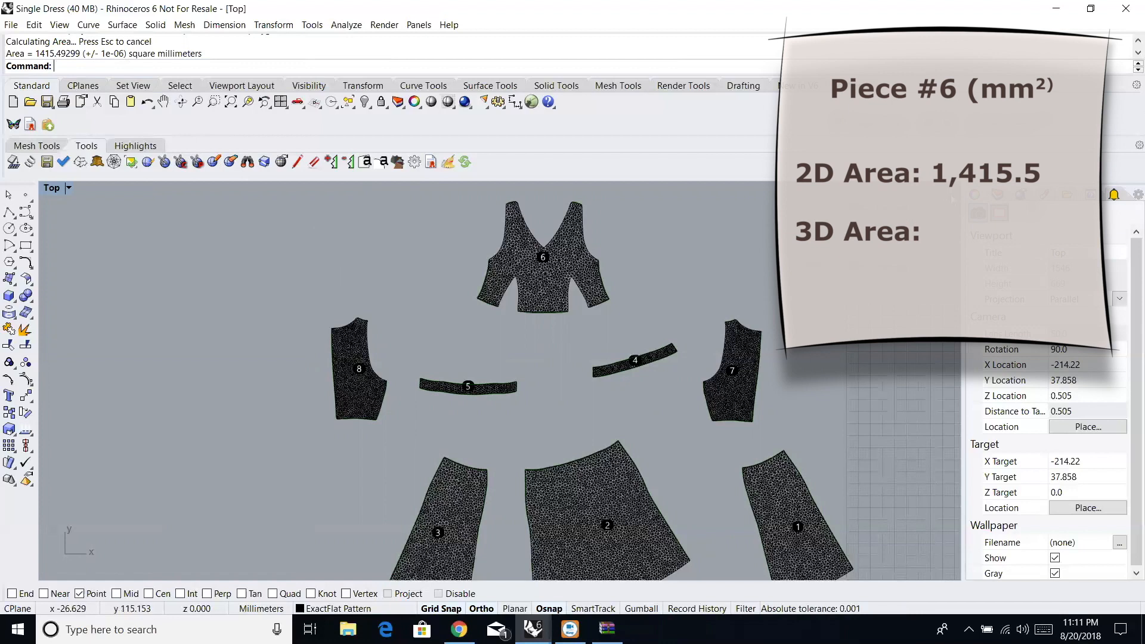
Turn on the Default layer, make ExactFlat Model the current layer and hide ExactFlat Pattern.
left_click(997, 194)
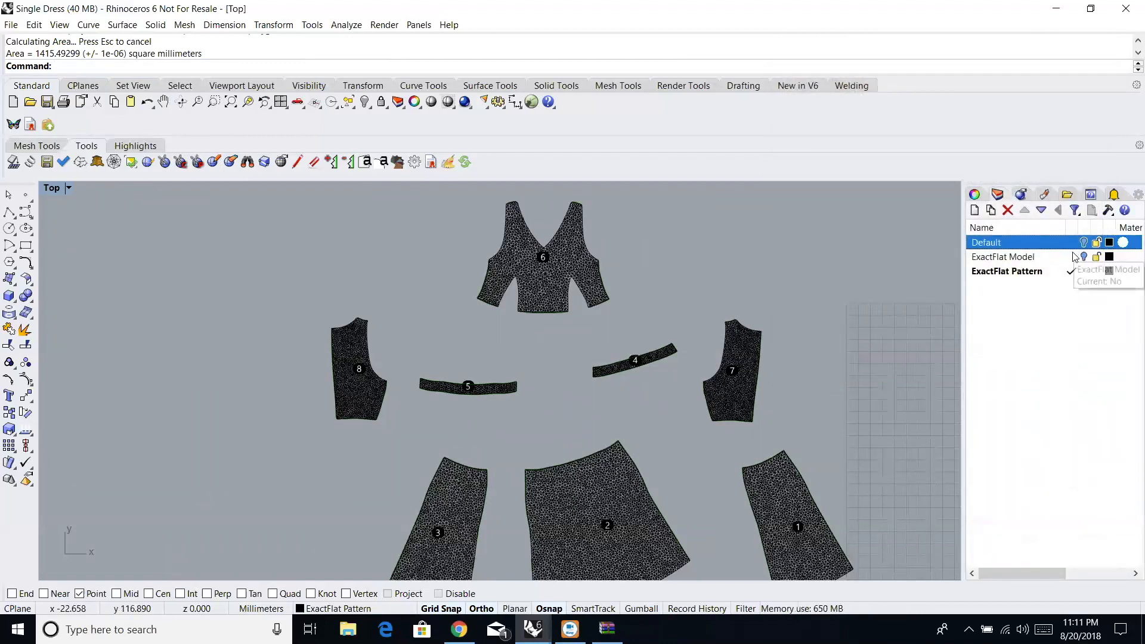
left_click(1071, 257)
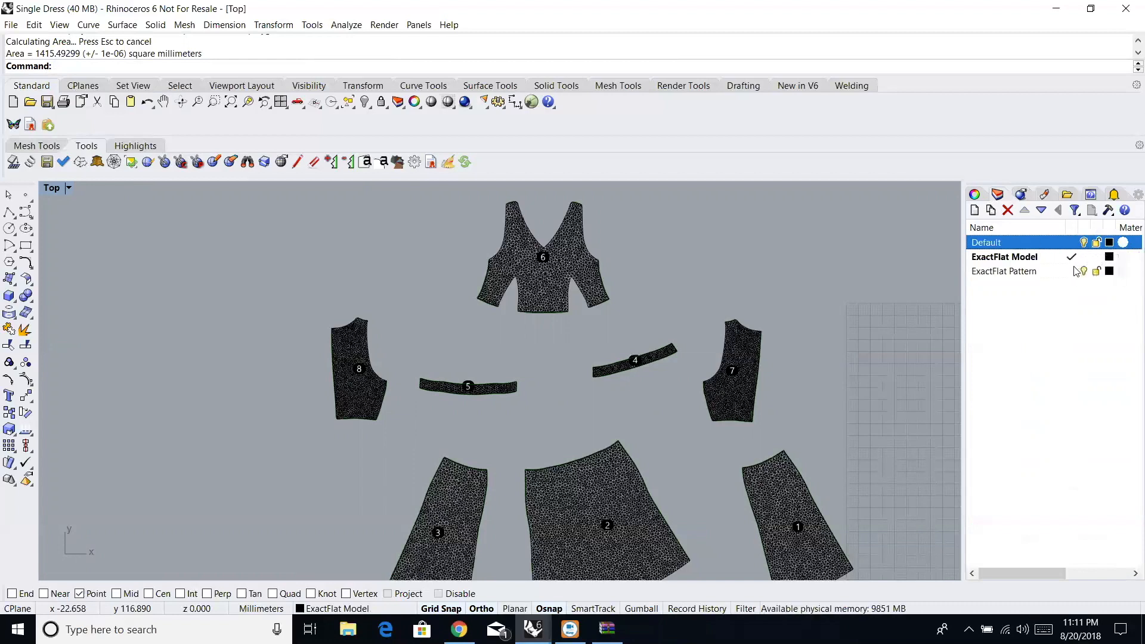
left_click(1073, 271)
left_click(1078, 258)
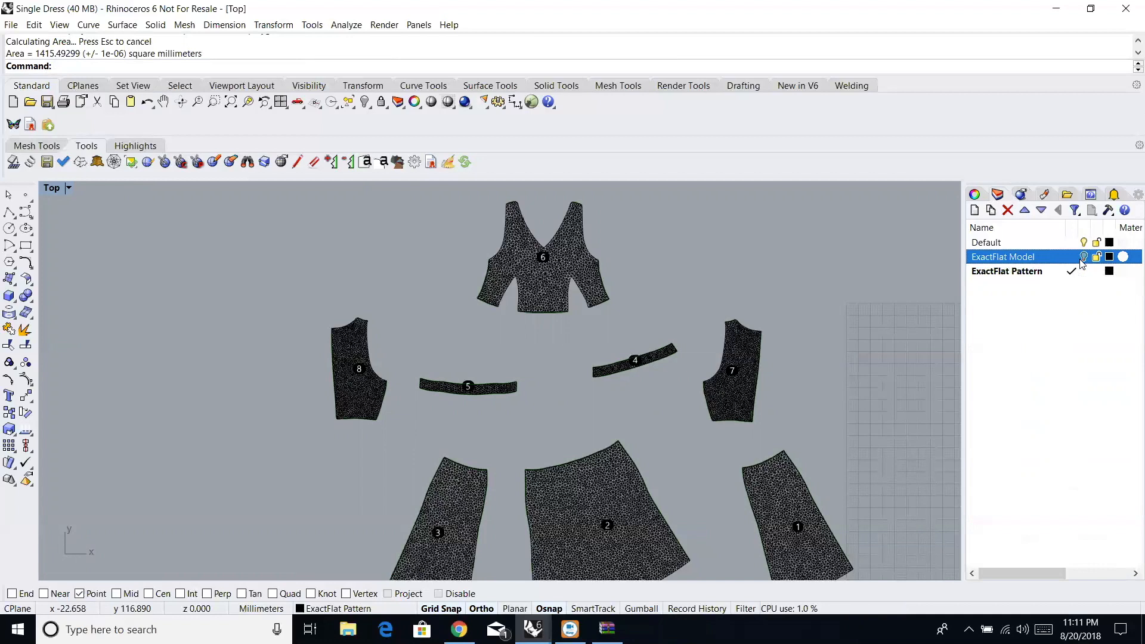
left_click(1068, 259)
left_click(1083, 272)
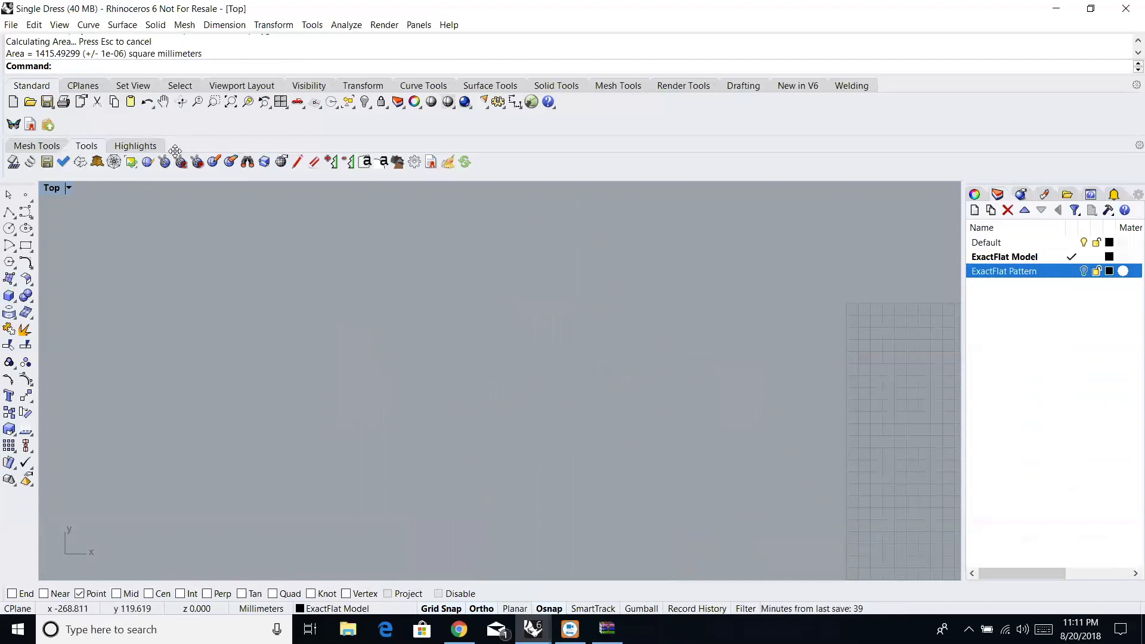
Maximize the Perspective viewport and move the front bodice mesh sideways, clear of the 3D dress.
left_click(231, 102)
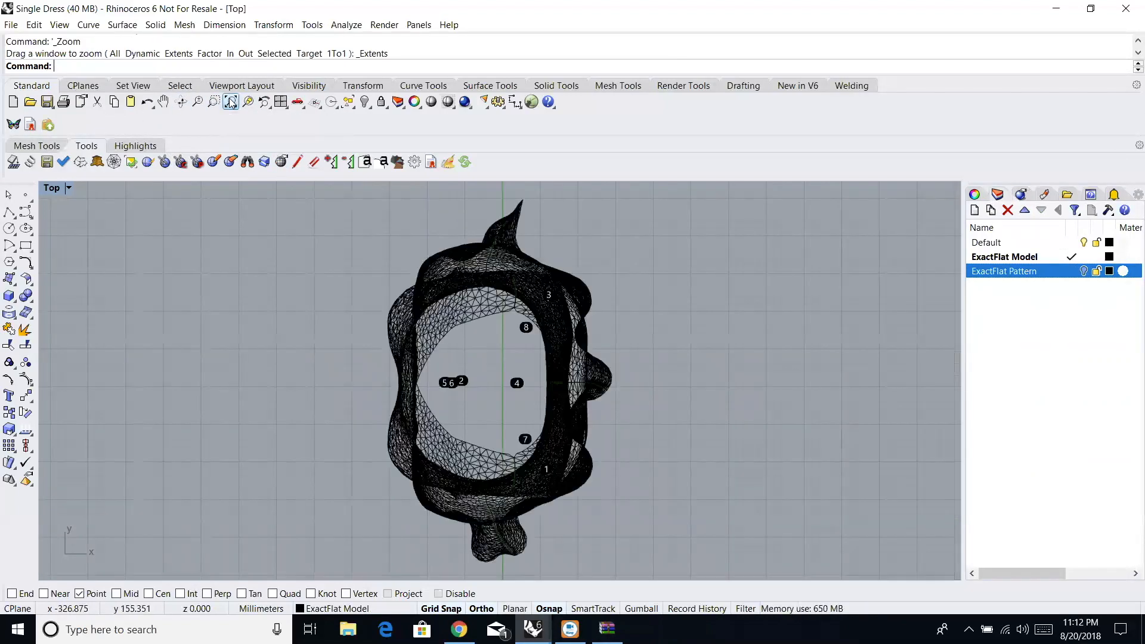
double_click(53, 188)
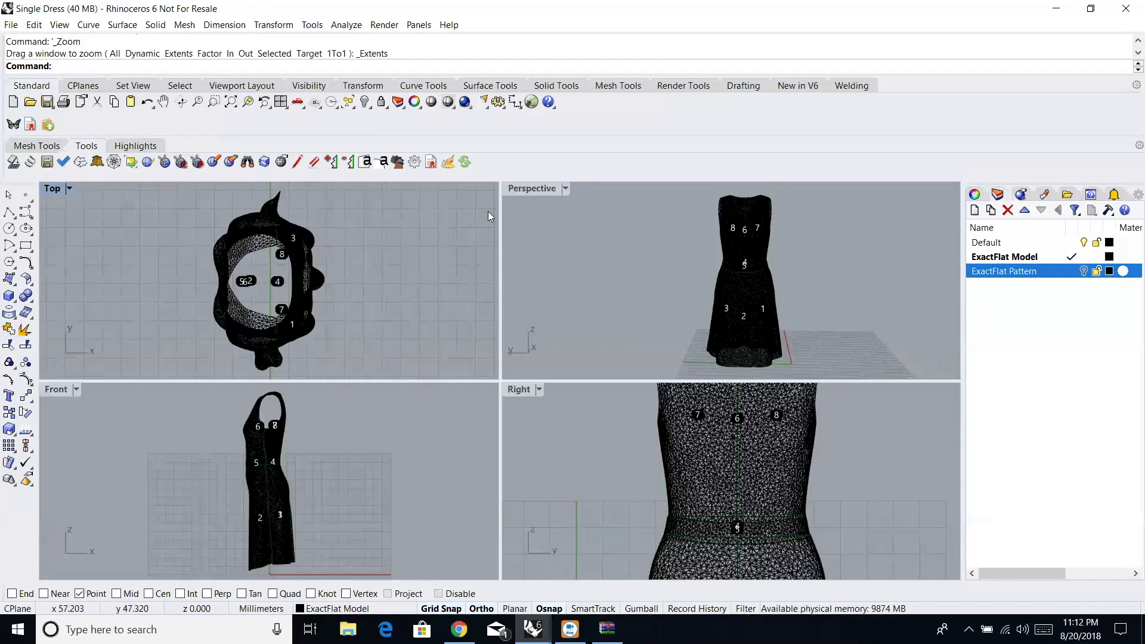
double_click(526, 192)
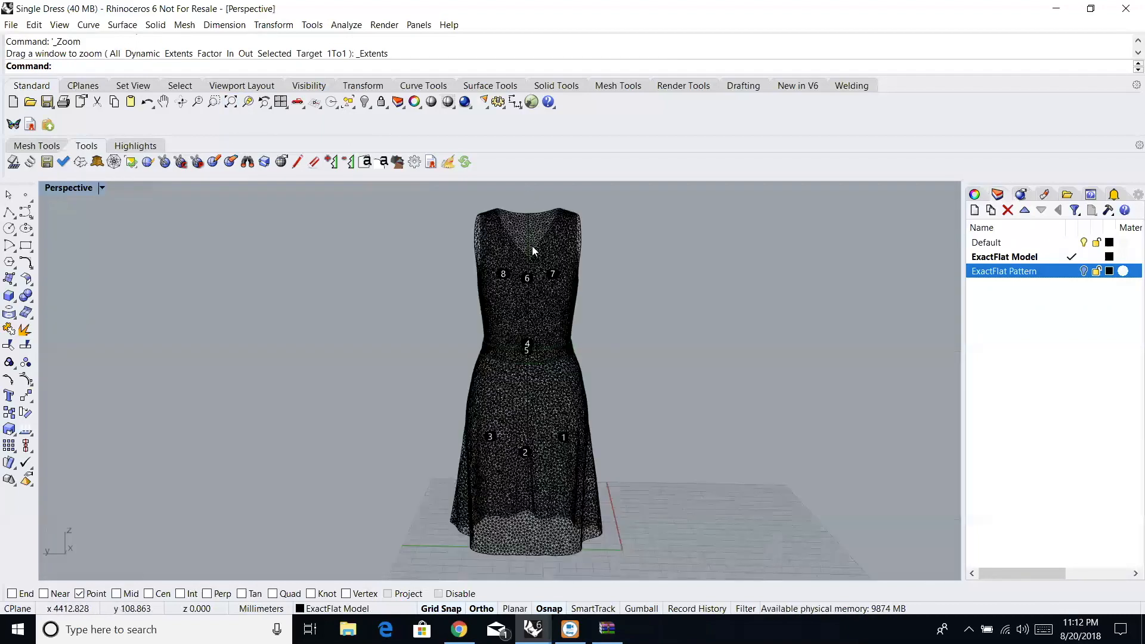
left_click(534, 283)
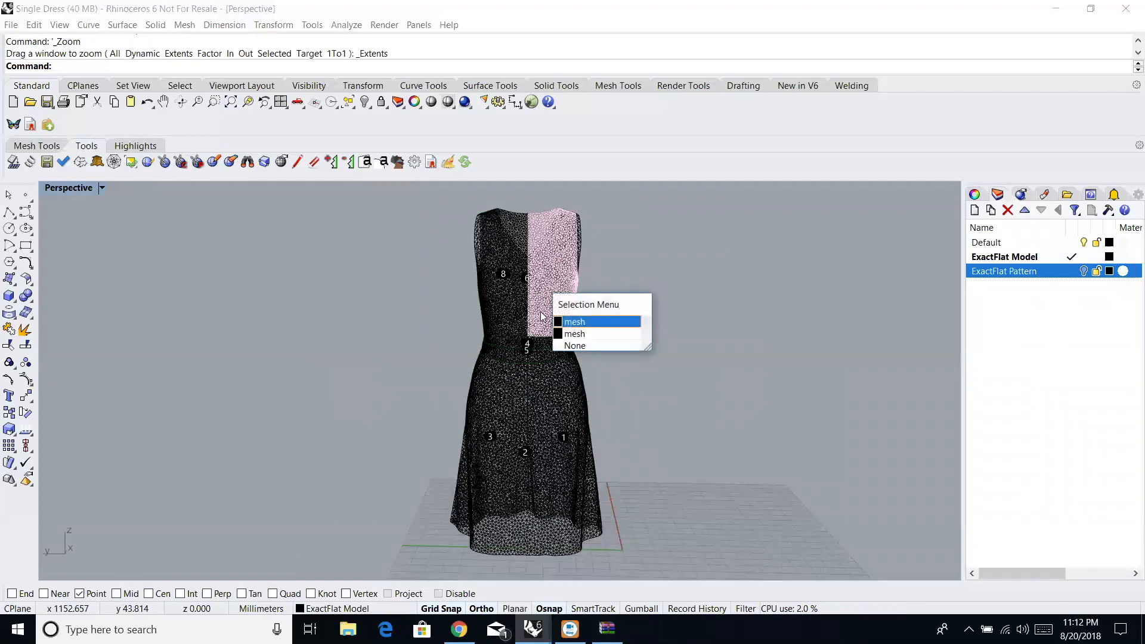
left_click(571, 333)
left_click_drag(555, 316, 421, 314)
left_click(451, 305)
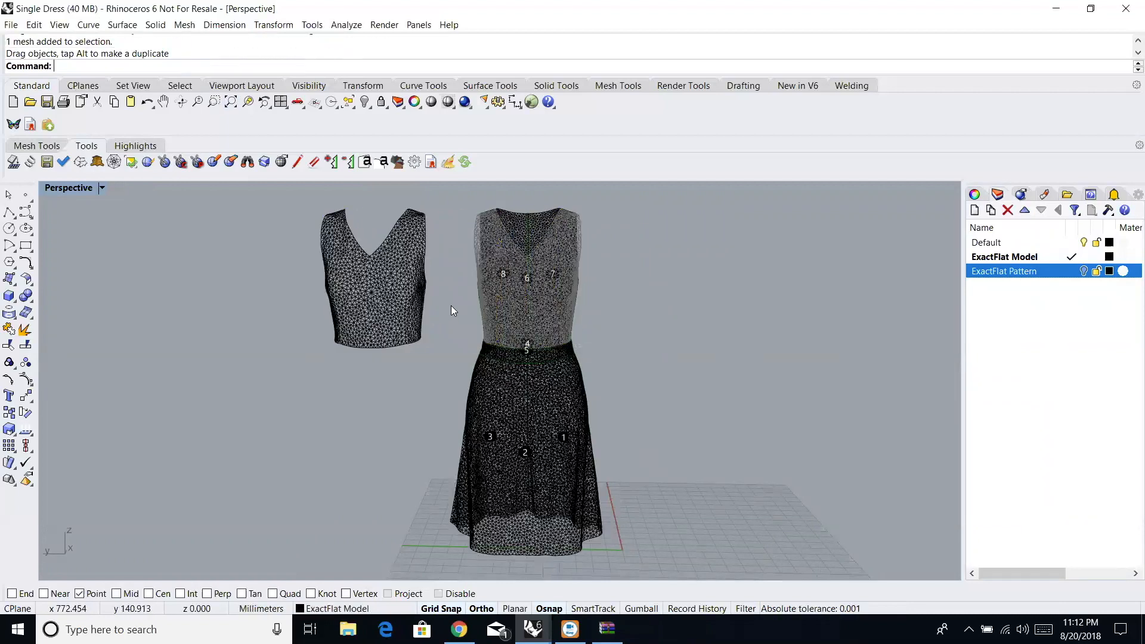
Shift the back bodice mesh at label 8 out of its place on the 3D dress.
left_click(501, 288)
left_click_drag(505, 286, 675, 302)
left_click(675, 301)
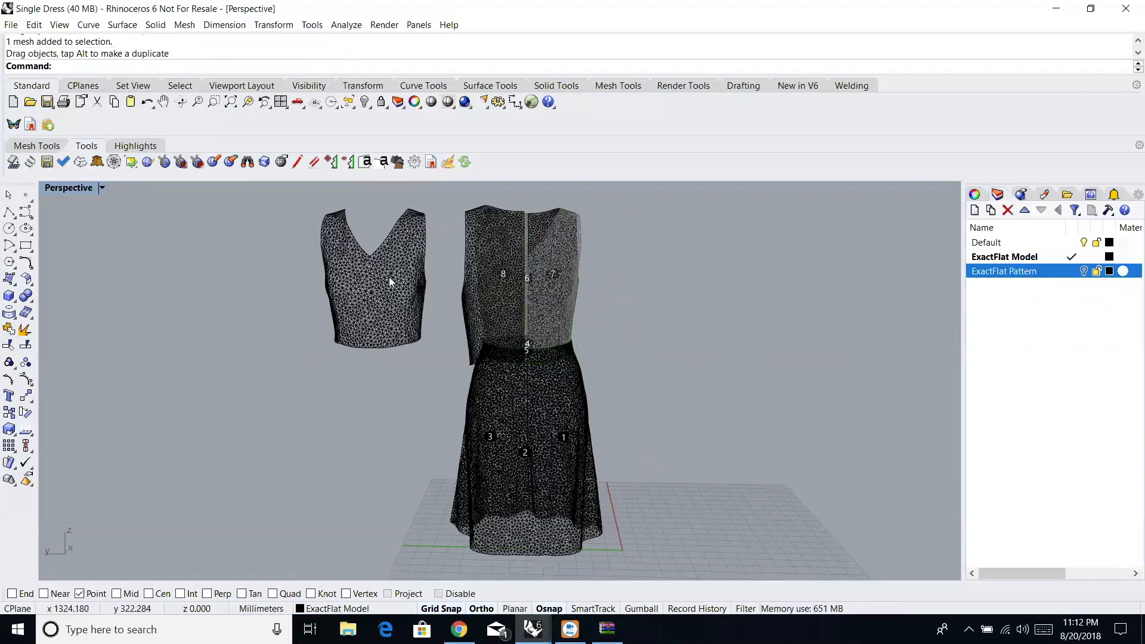
Measure the area of the separated 3D front bodice mesh and review the result in the command history.
left_click(352, 25)
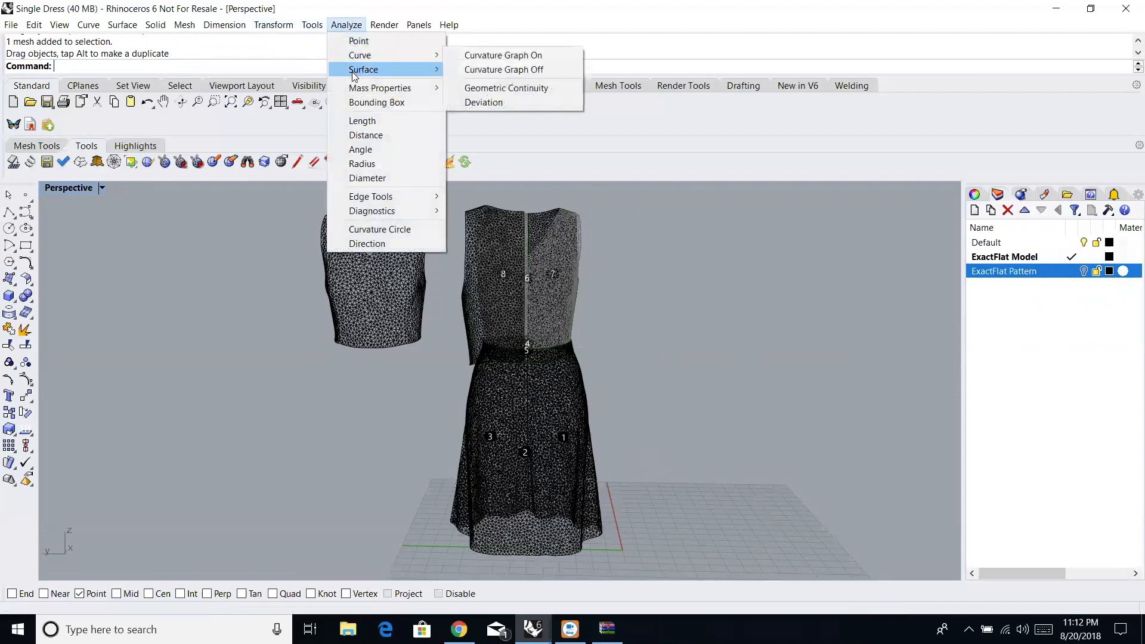
mouse_move(355, 72)
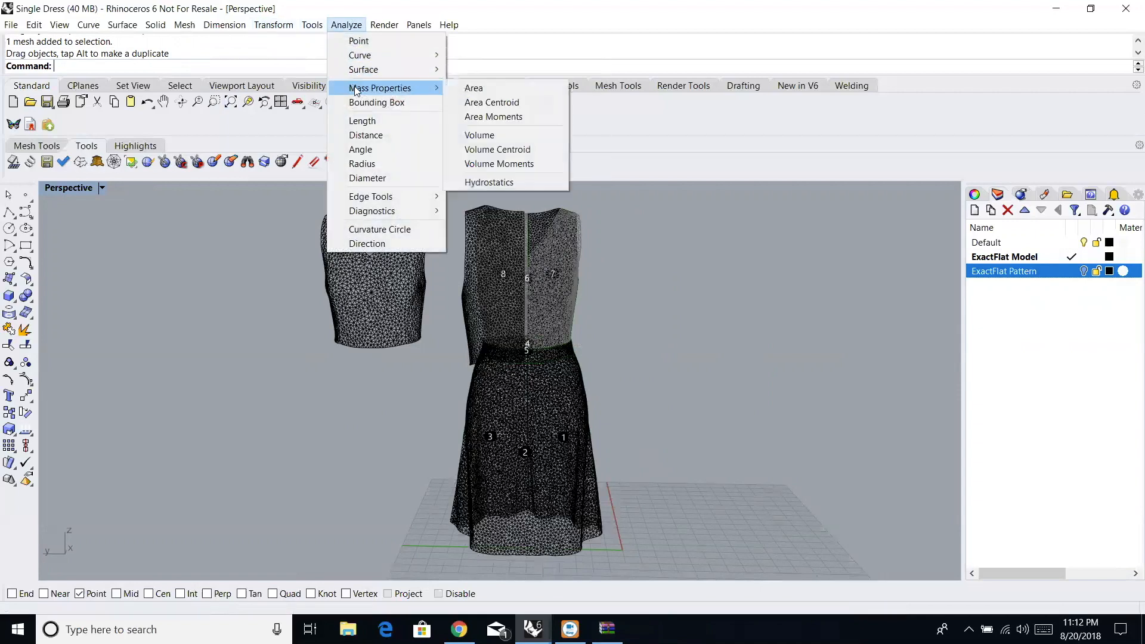
left_click(470, 88)
left_click(382, 277)
key("Return")
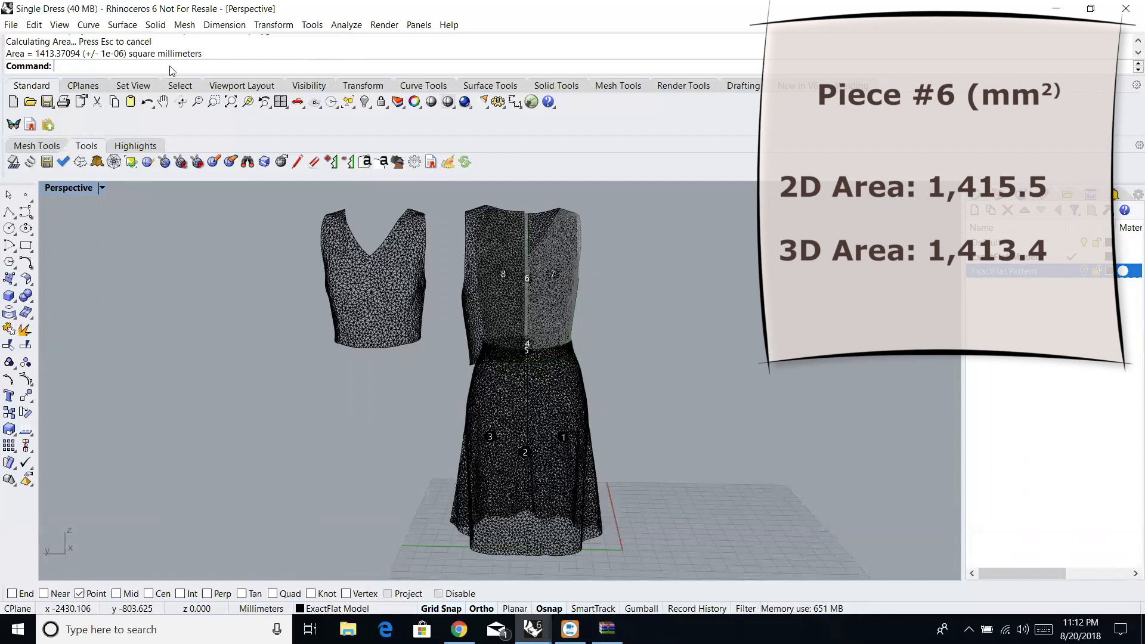
key("Return")
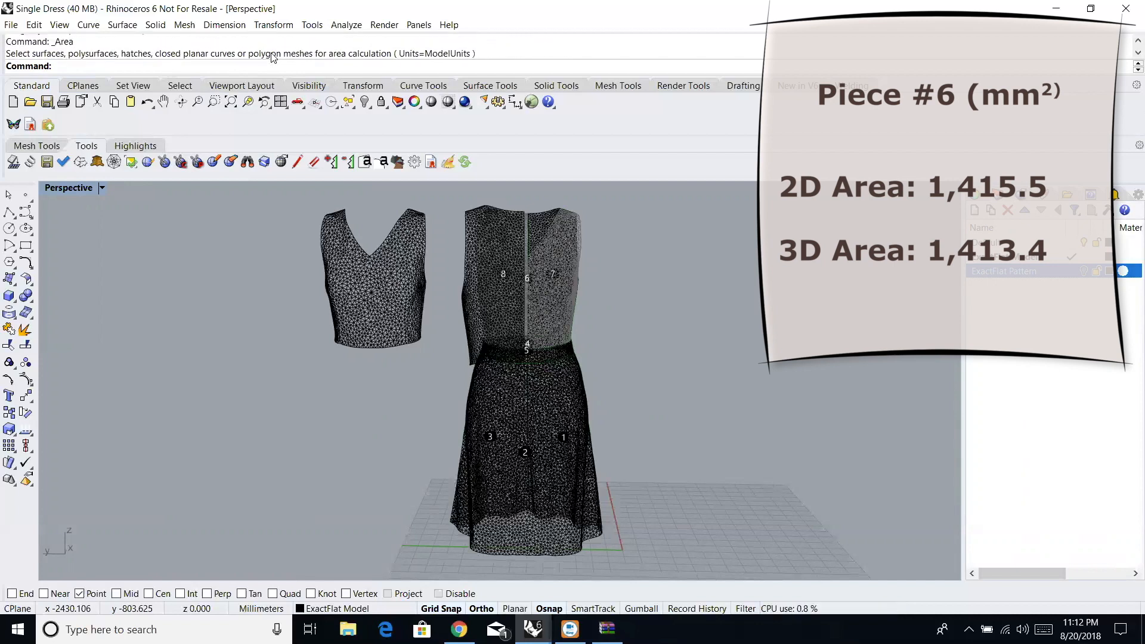
scroll(273, 58, "down", 3)
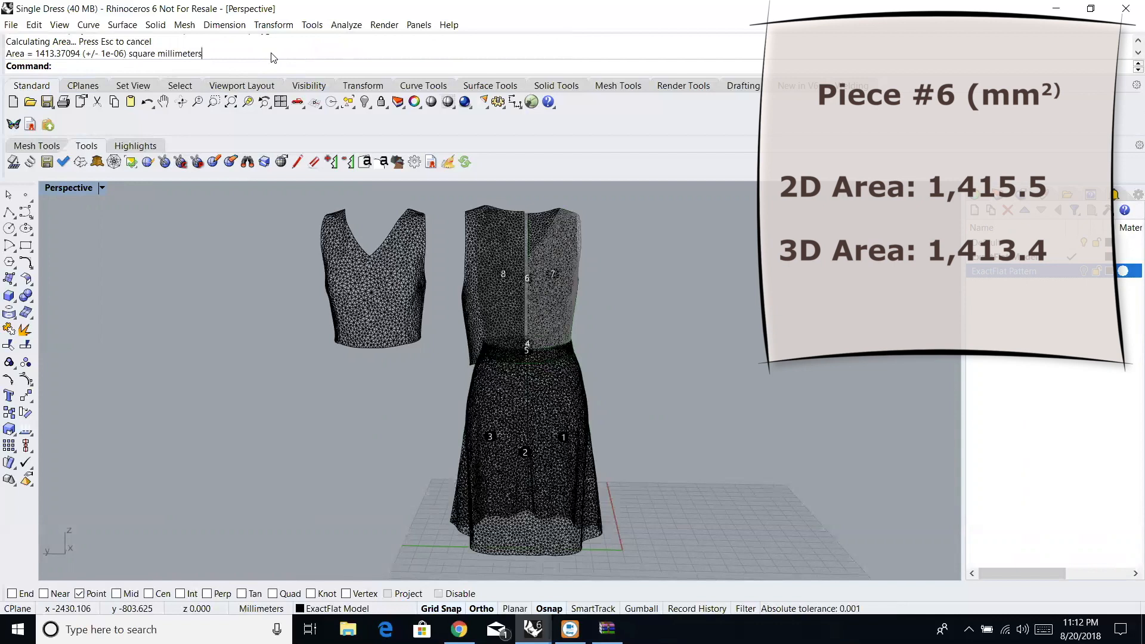
scroll(274, 58, "up", 1)
scroll(274, 58, "down", 1)
scroll(274, 58, "down", 1)
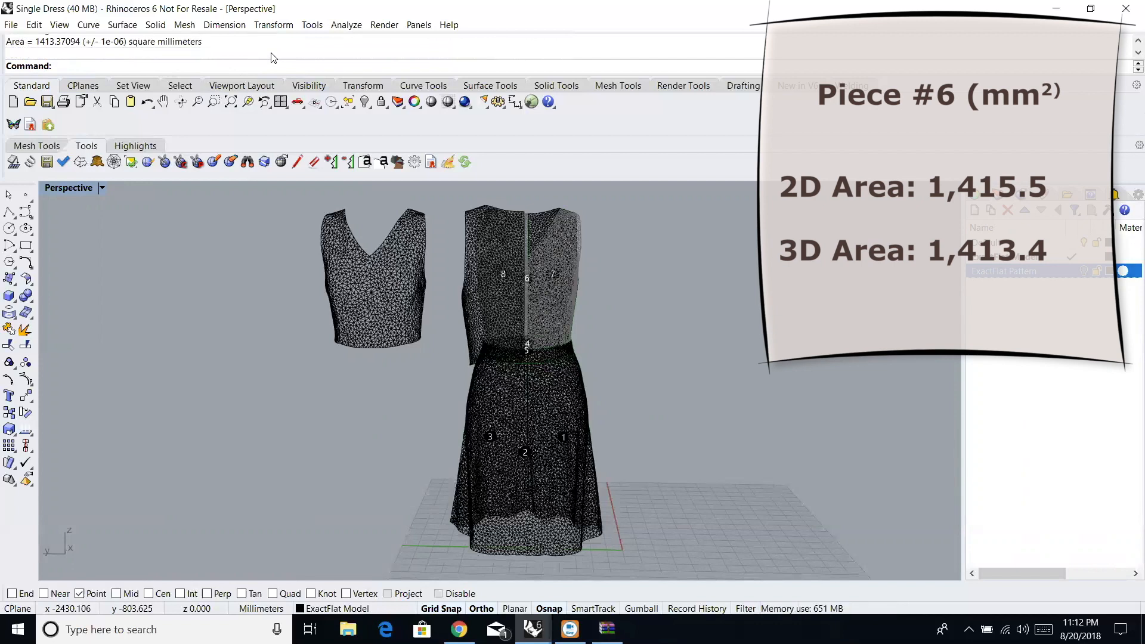
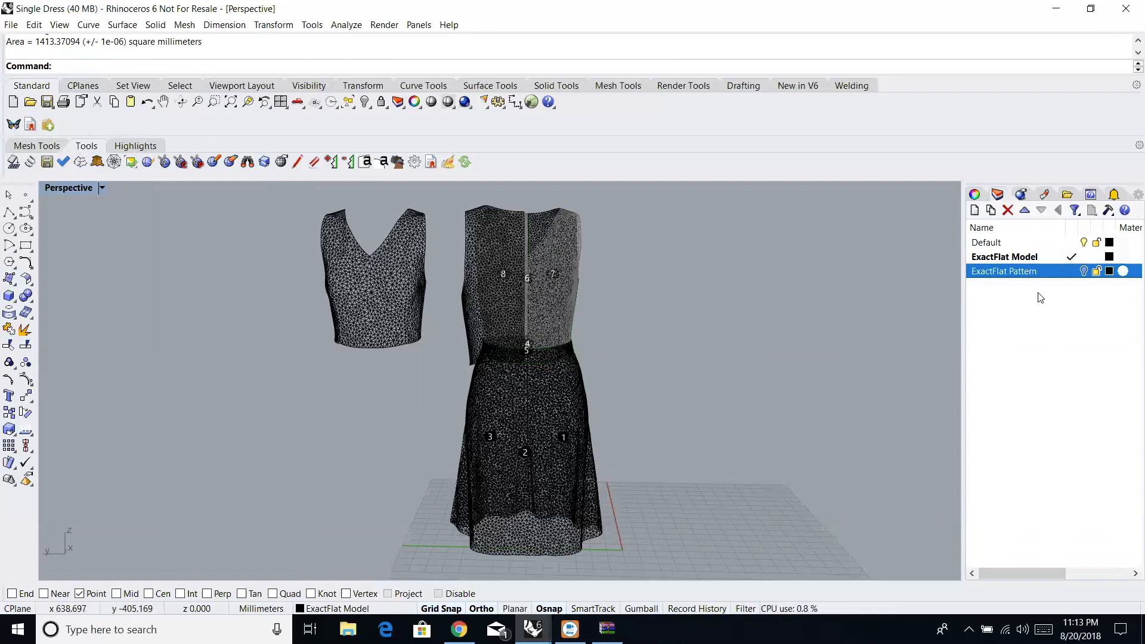
Move the front skirt mesh sideways off the 3D dress, below the separated bodice front.
left_click(535, 446)
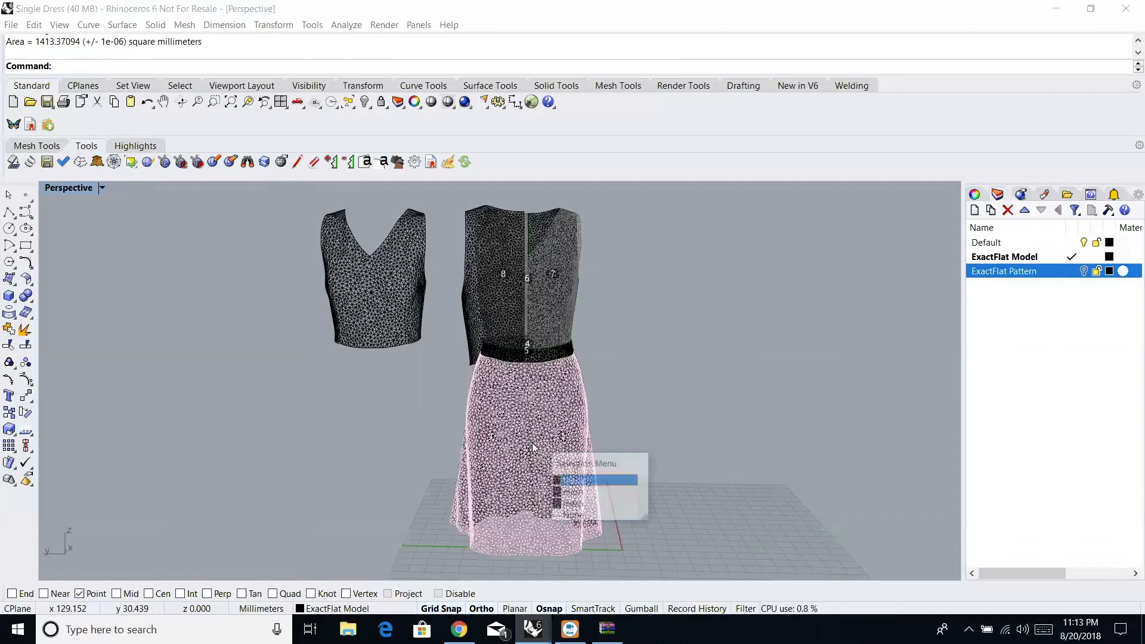
key("Down")
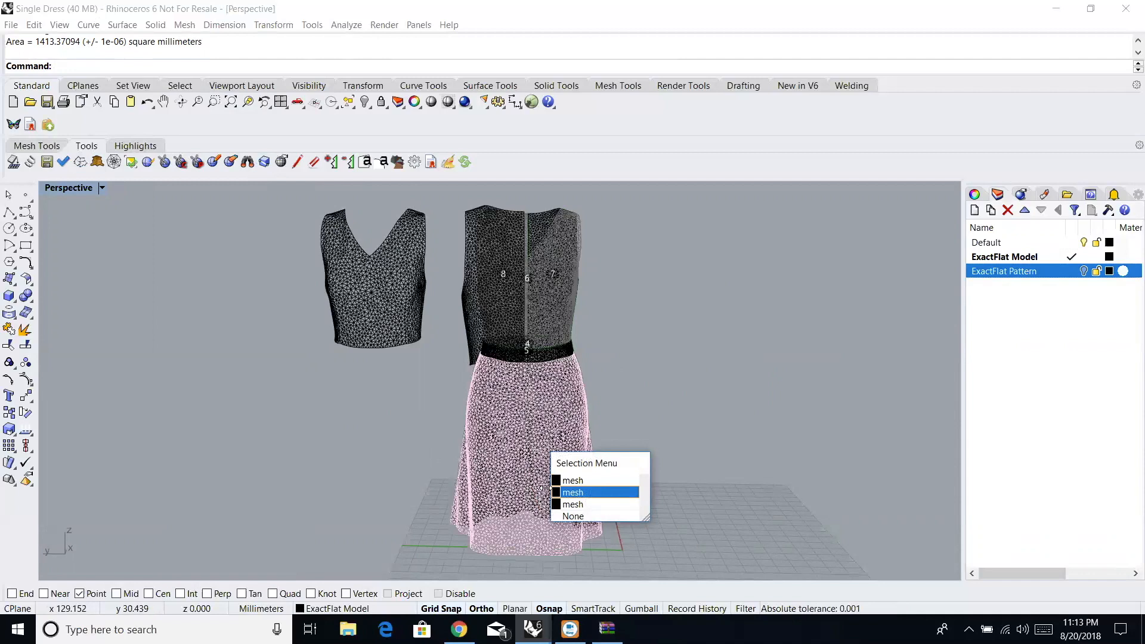
left_click(572, 492)
left_click_drag(541, 470, 303, 470)
left_click(484, 471)
left_click(318, 440)
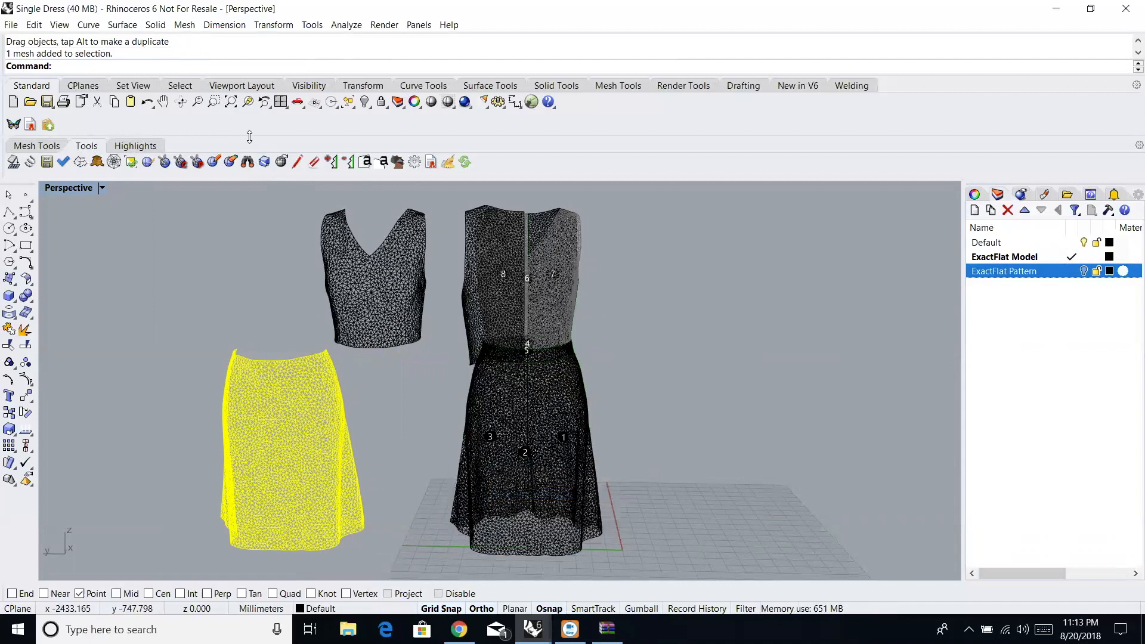
Measure the area of the separated 3D front skirt mesh.
left_click(346, 25)
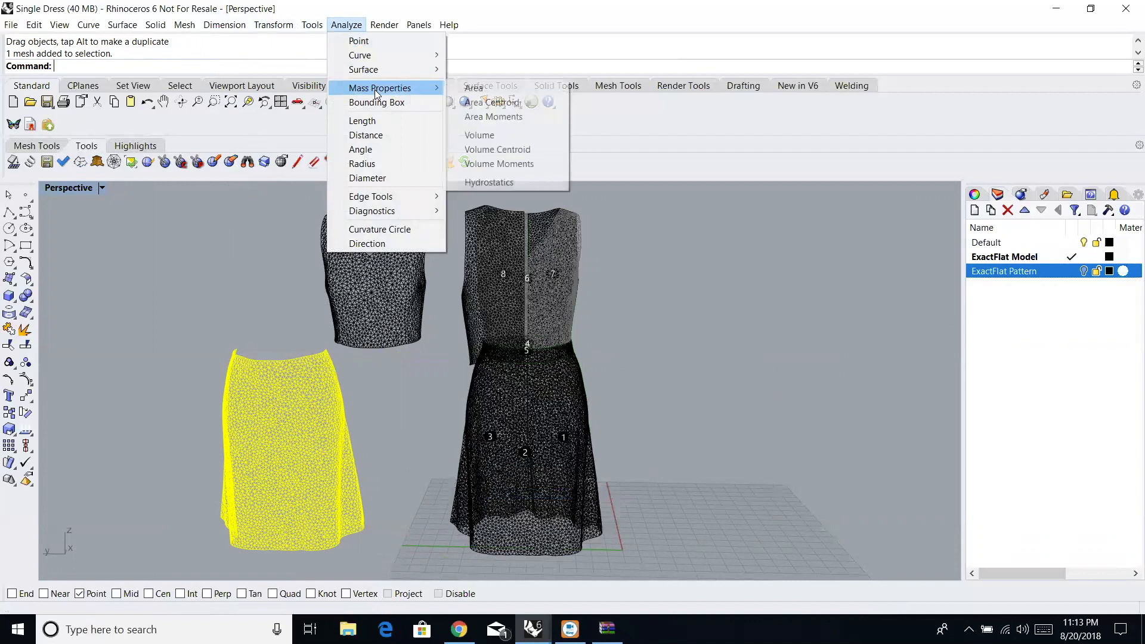
left_click(216, 249)
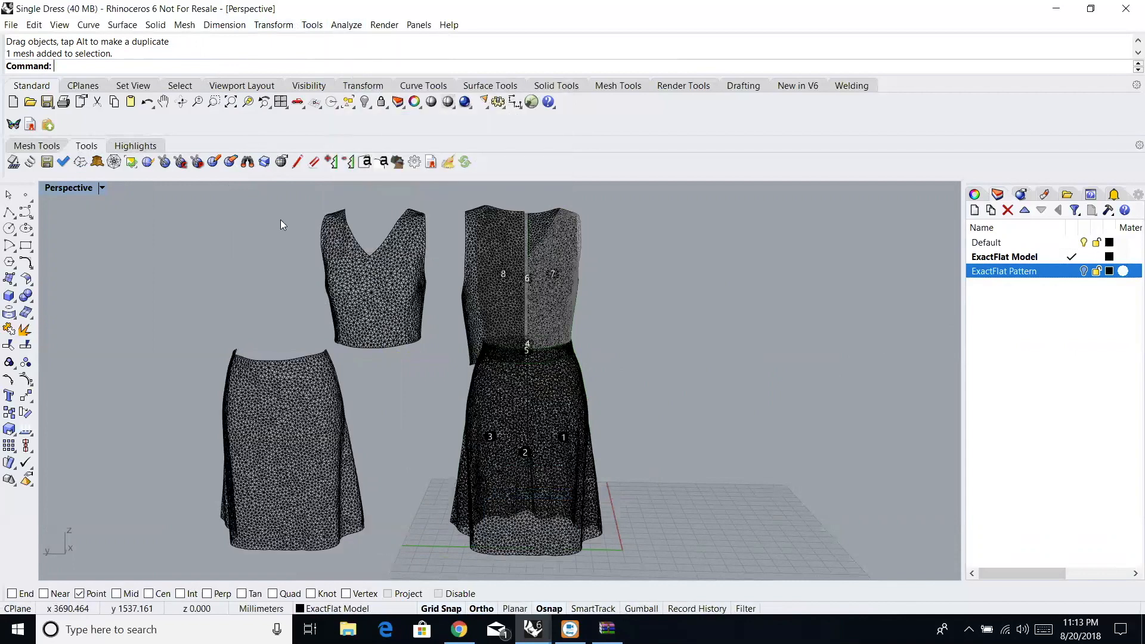
left_click(346, 24)
mouse_move(382, 94)
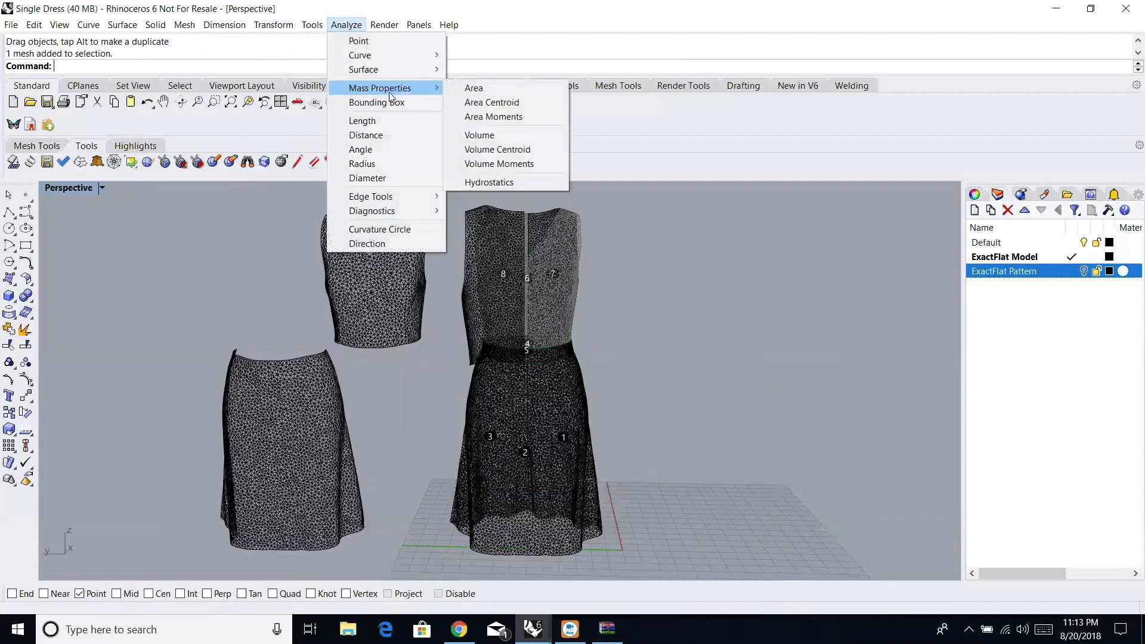
left_click(471, 87)
left_click(315, 399)
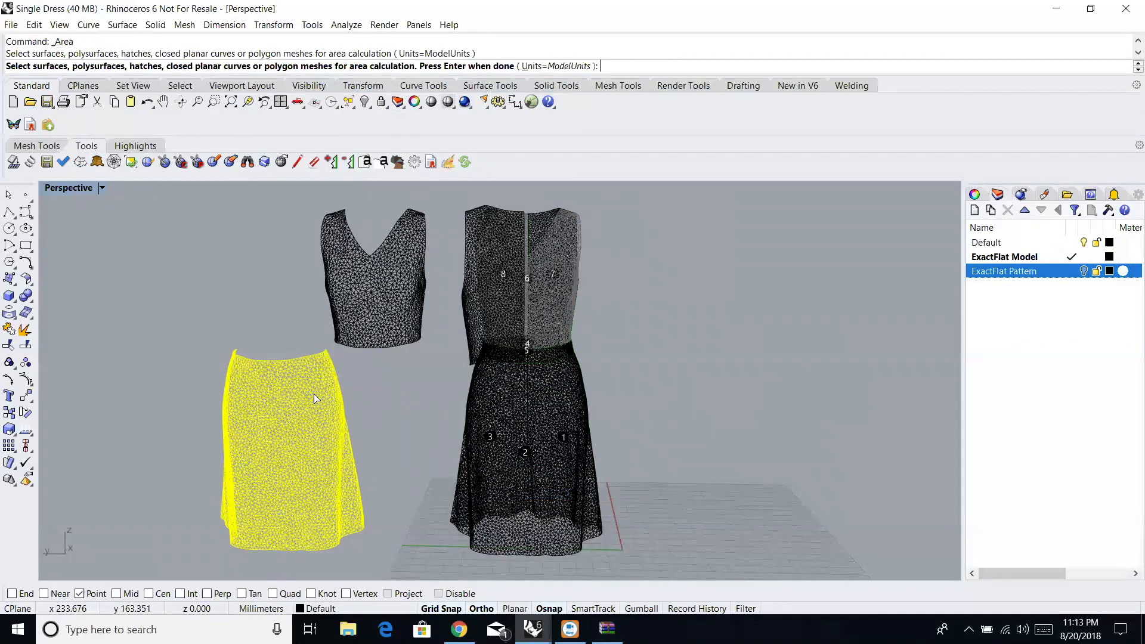
key("Return")
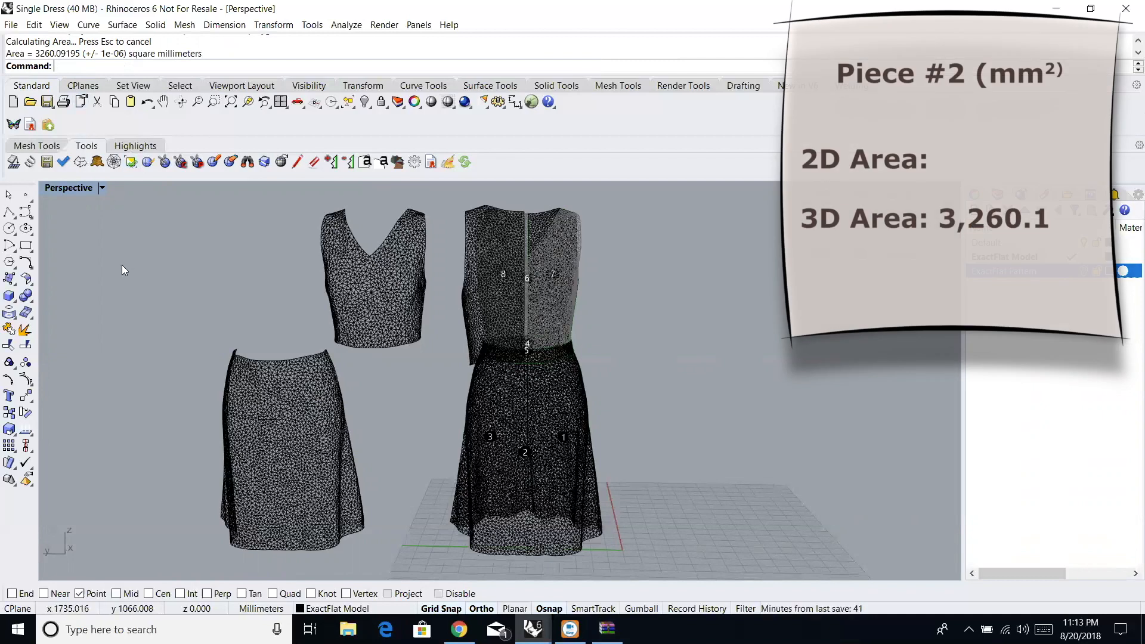
Make ExactFlat Pattern the current layer, hide the ExactFlat Model and Default layers, and maximize the Top viewport.
double_click(1052, 273)
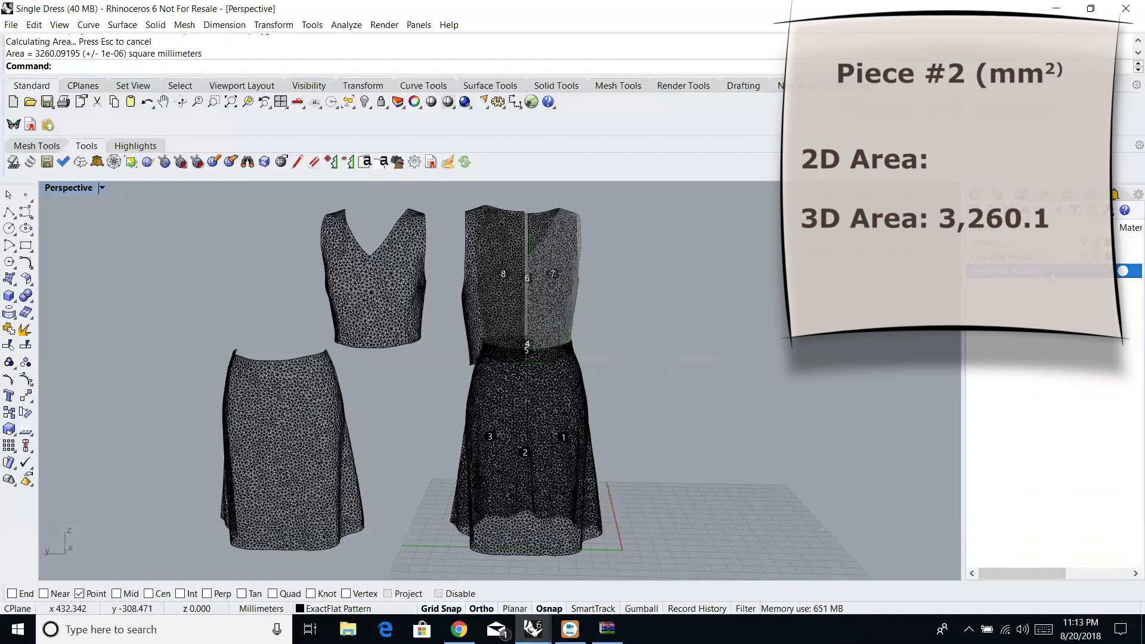
left_click(1084, 257)
left_click(1084, 243)
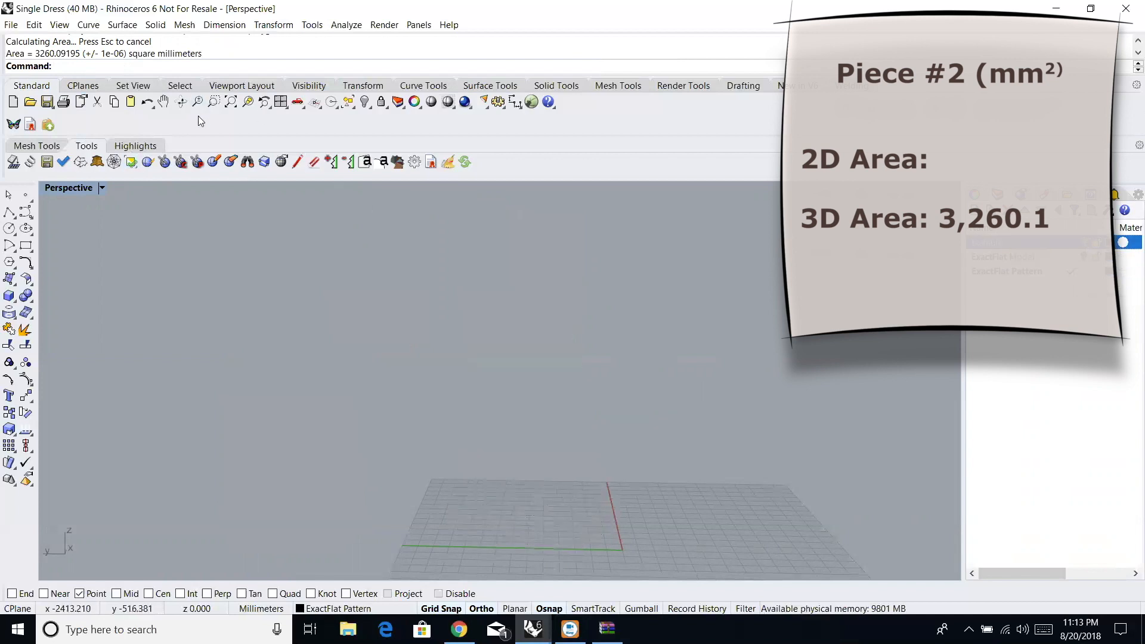
double_click(55, 188)
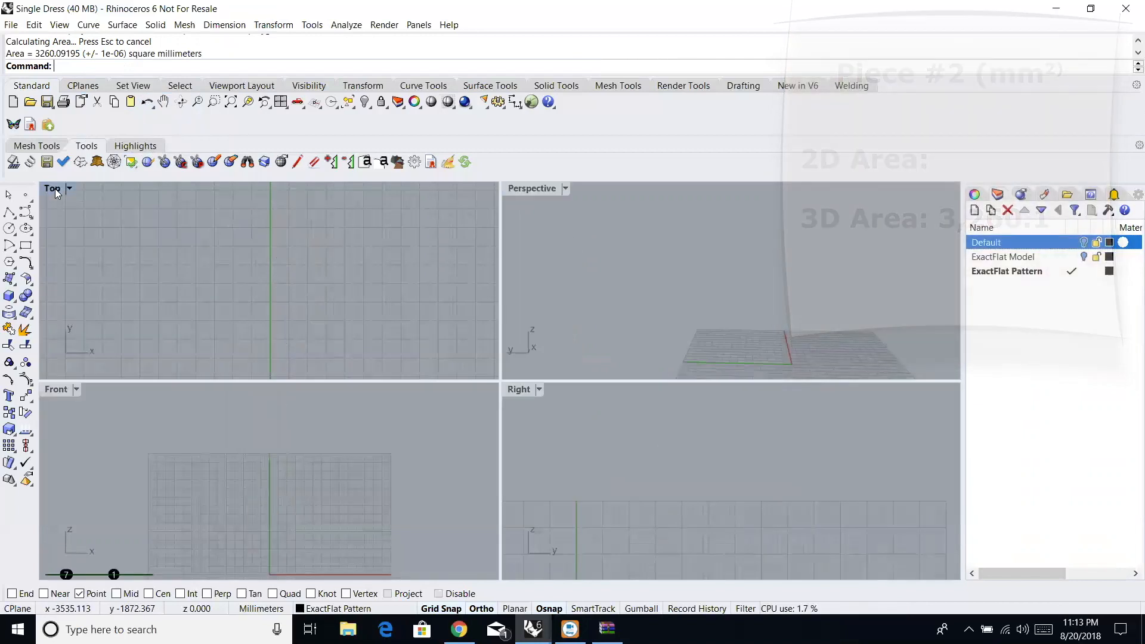
double_click(55, 189)
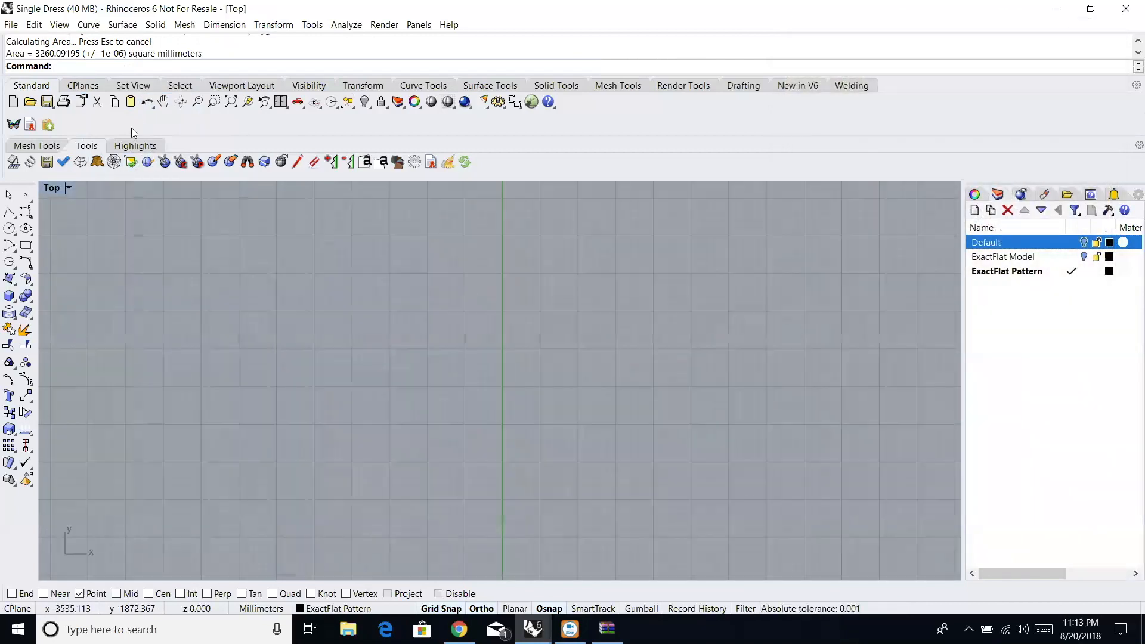
Measure the area of flattened front skirt pattern piece 2 with all pattern pieces in view.
left_click(230, 103)
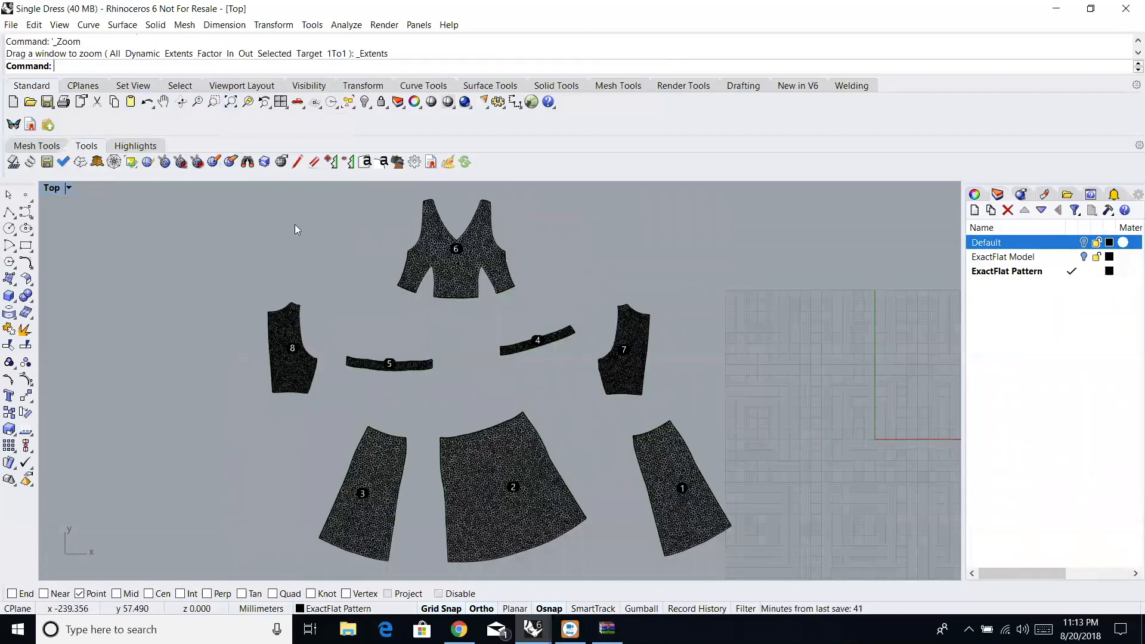
left_click(345, 26)
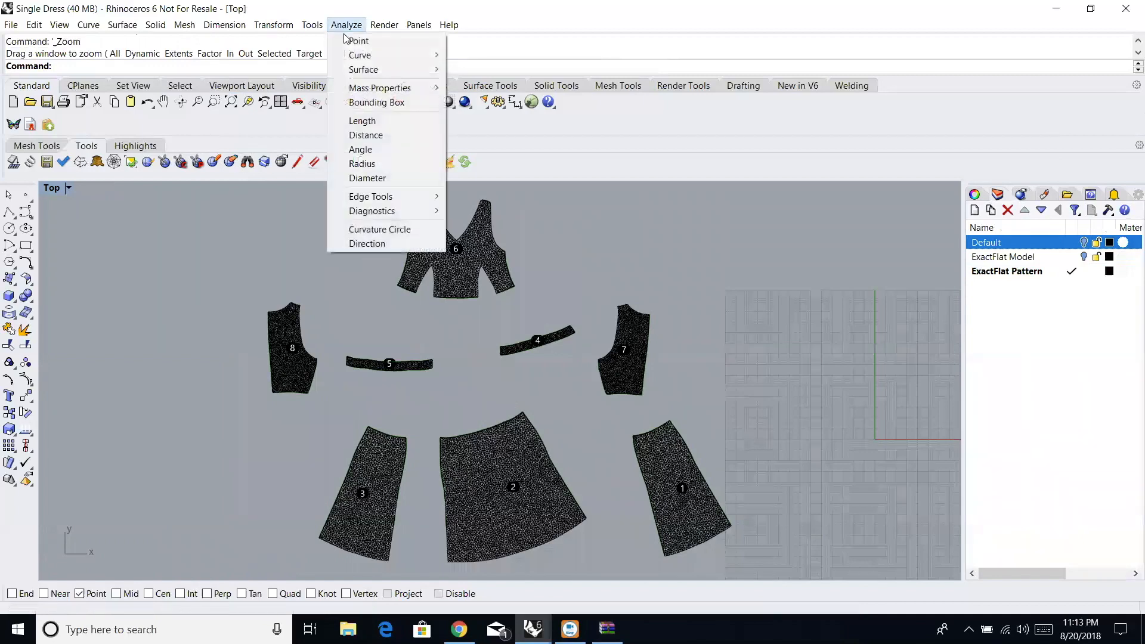
mouse_move(373, 97)
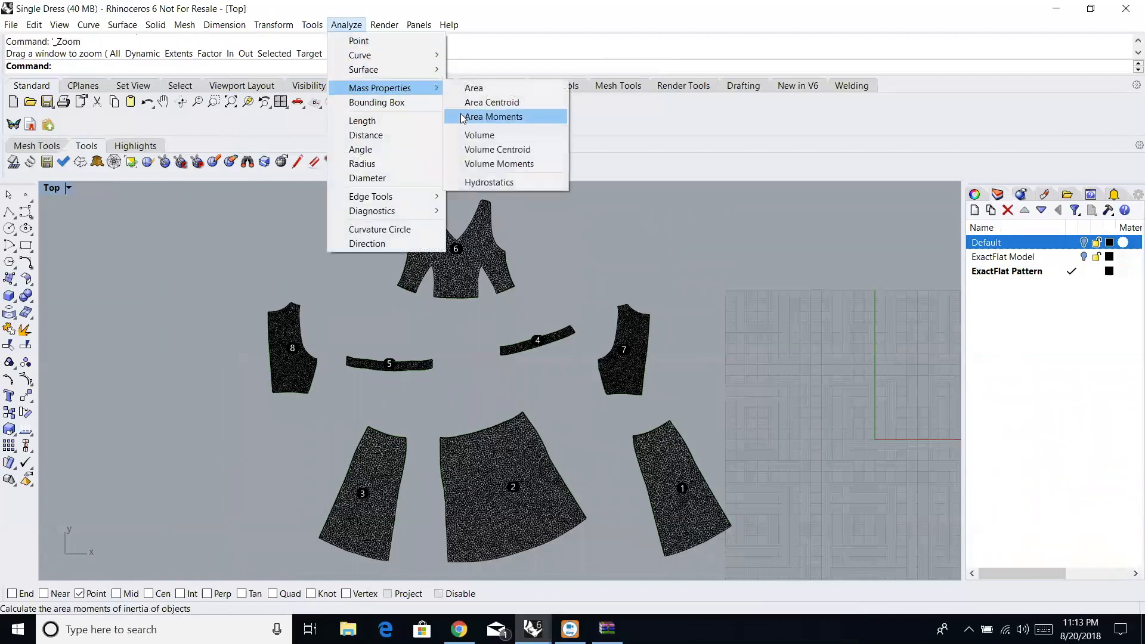
left_click(484, 89)
left_click(502, 482)
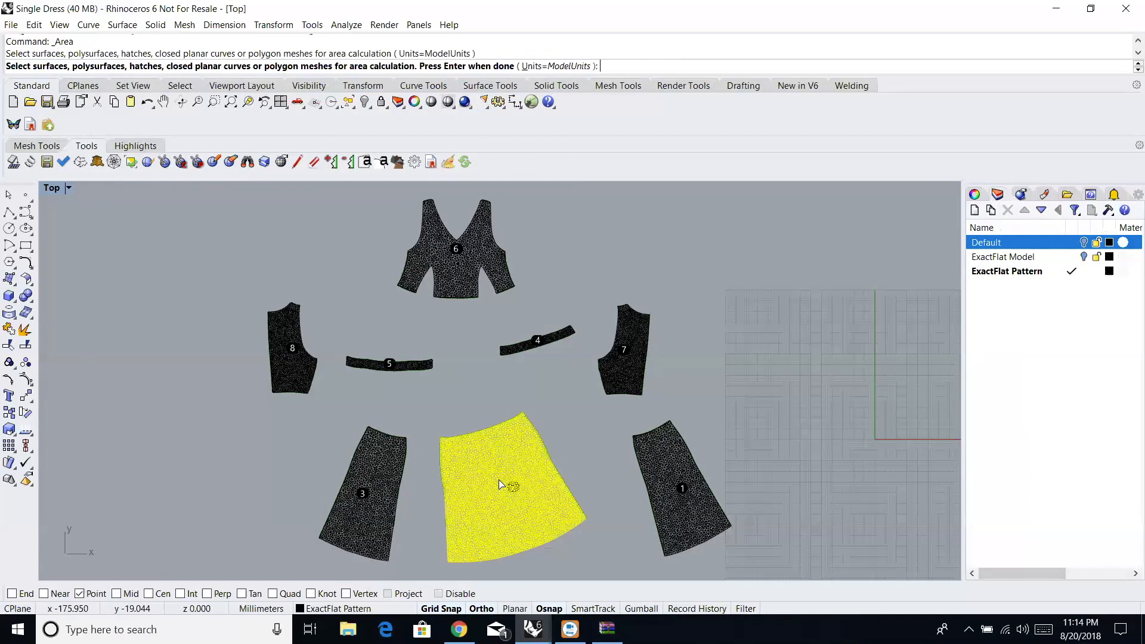
key("Return")
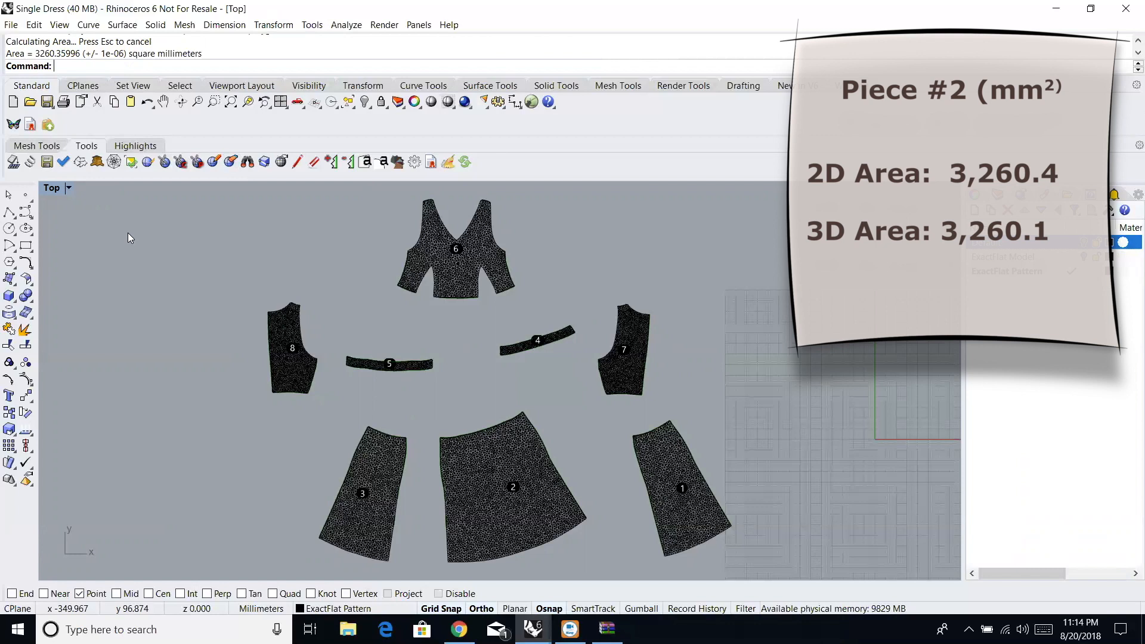
Find the neighbor of pattern piece 8 along its outer straight cut, bringing piece 7 alongside it, and end the find command.
left_click(247, 163)
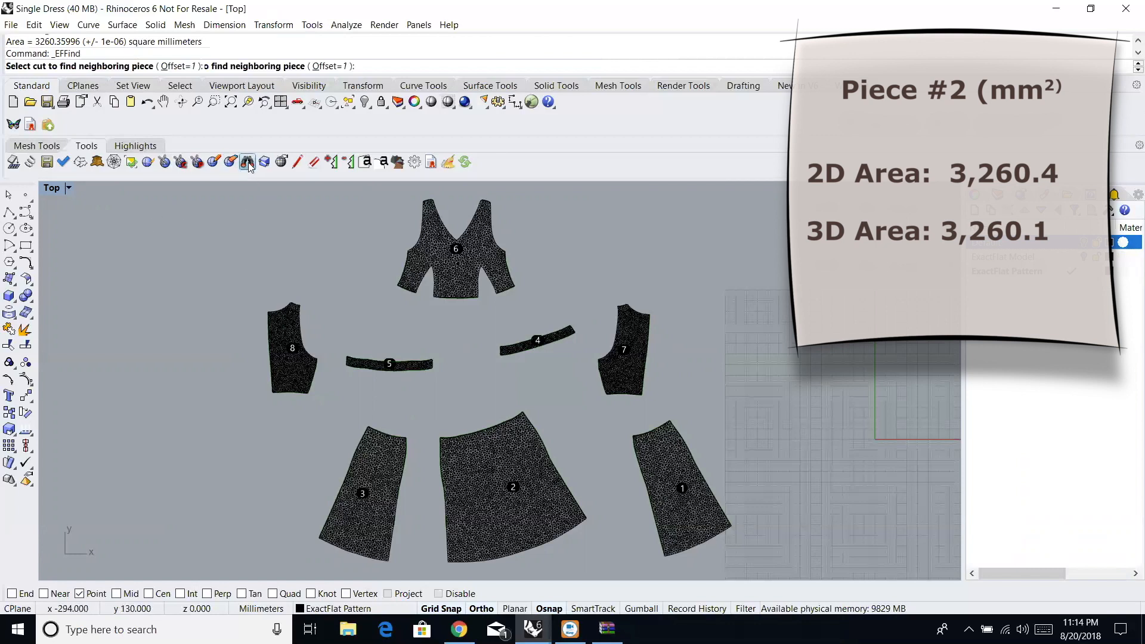
left_click(267, 351)
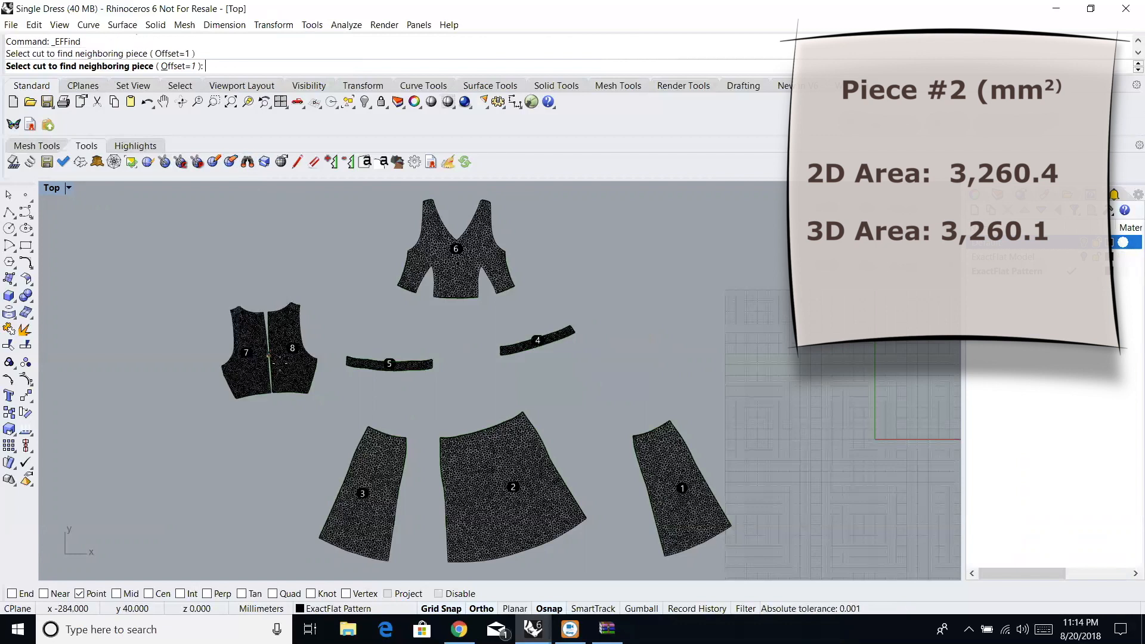
scroll(281, 368, "up", 1)
scroll(281, 368, "up", 1)
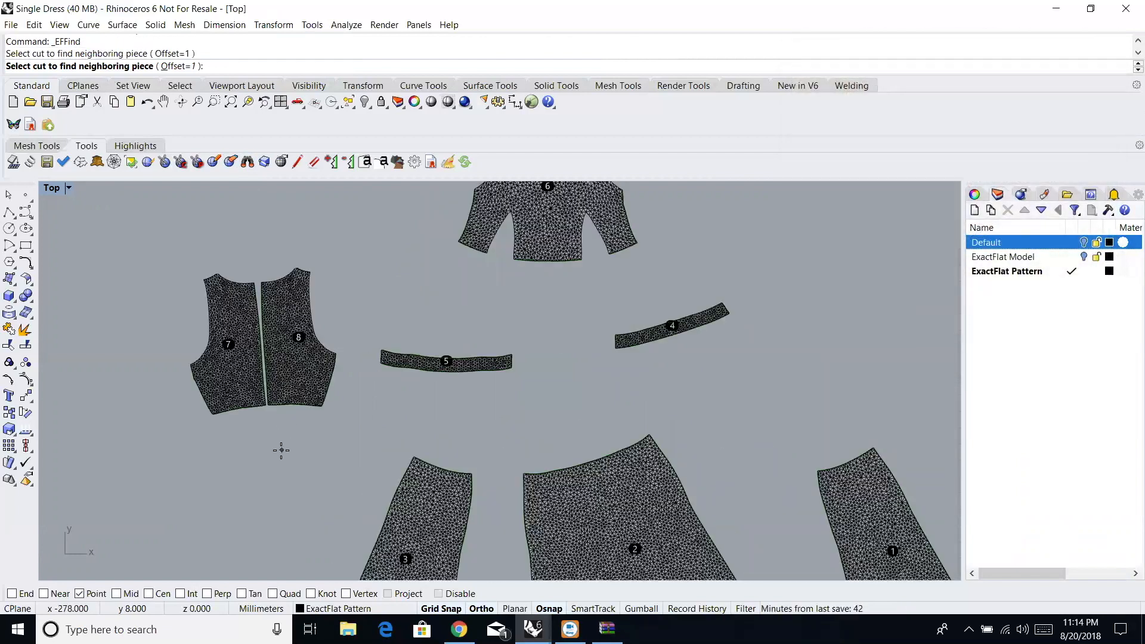
scroll(274, 471, "down", 1)
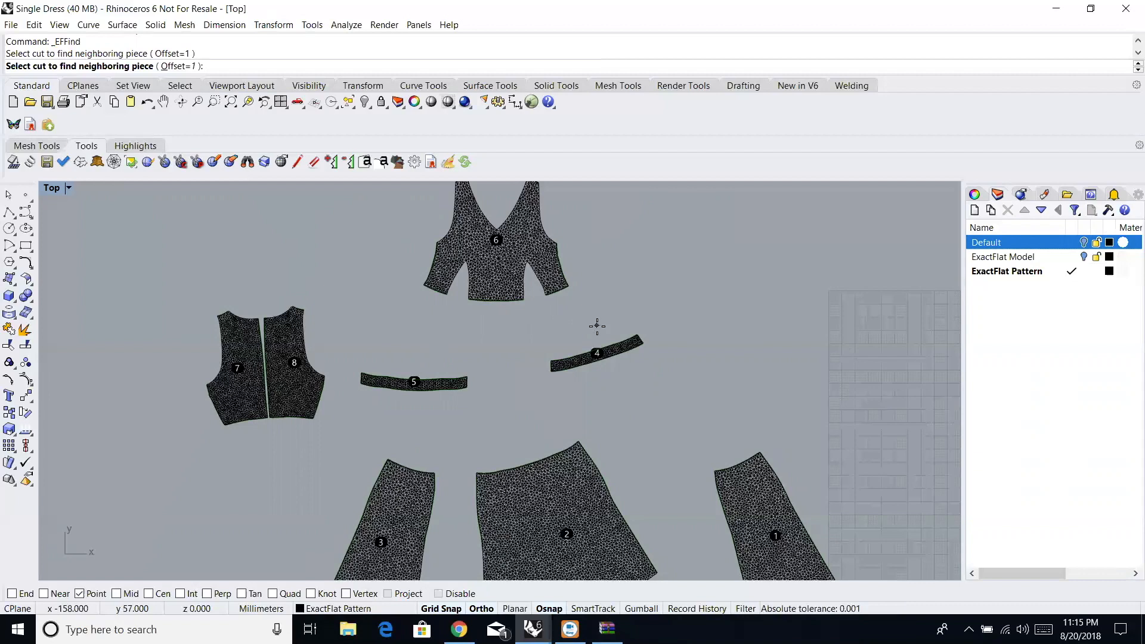
left_click(231, 102)
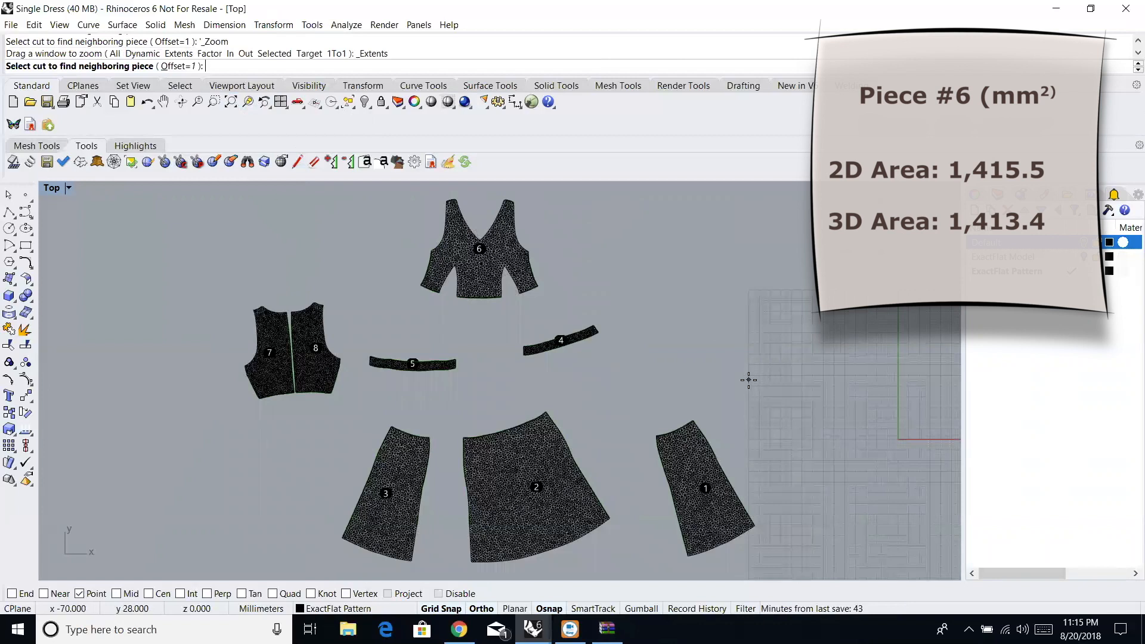
key("Escape")
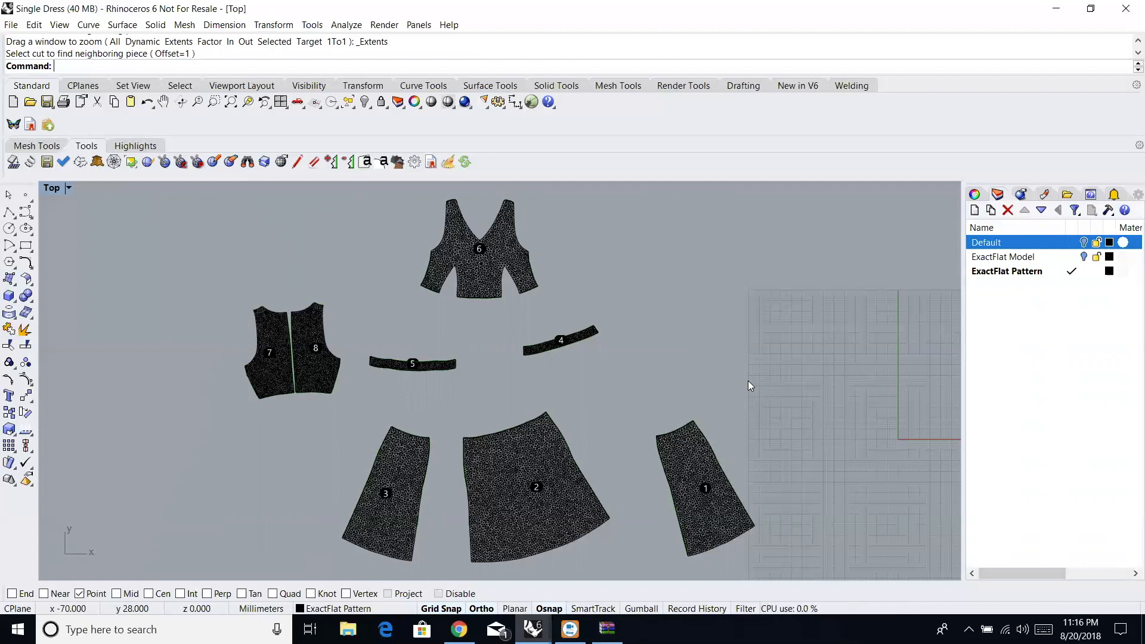
Set the Top viewport's display mode to Rendered for the flattened pattern pieces.
left_click(69, 187)
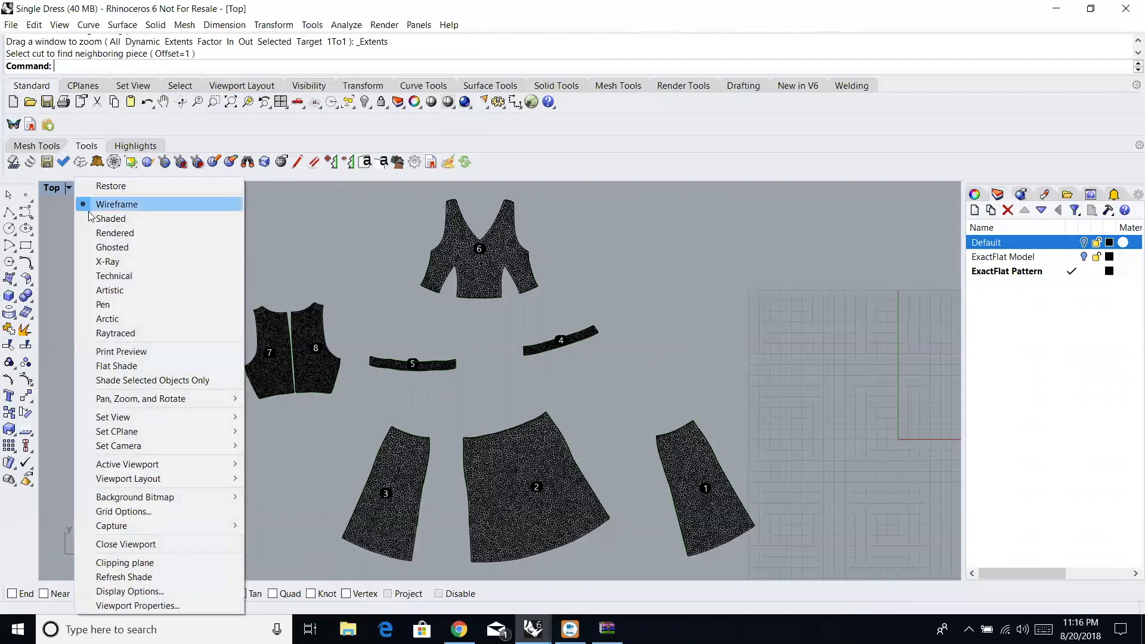
left_click(101, 232)
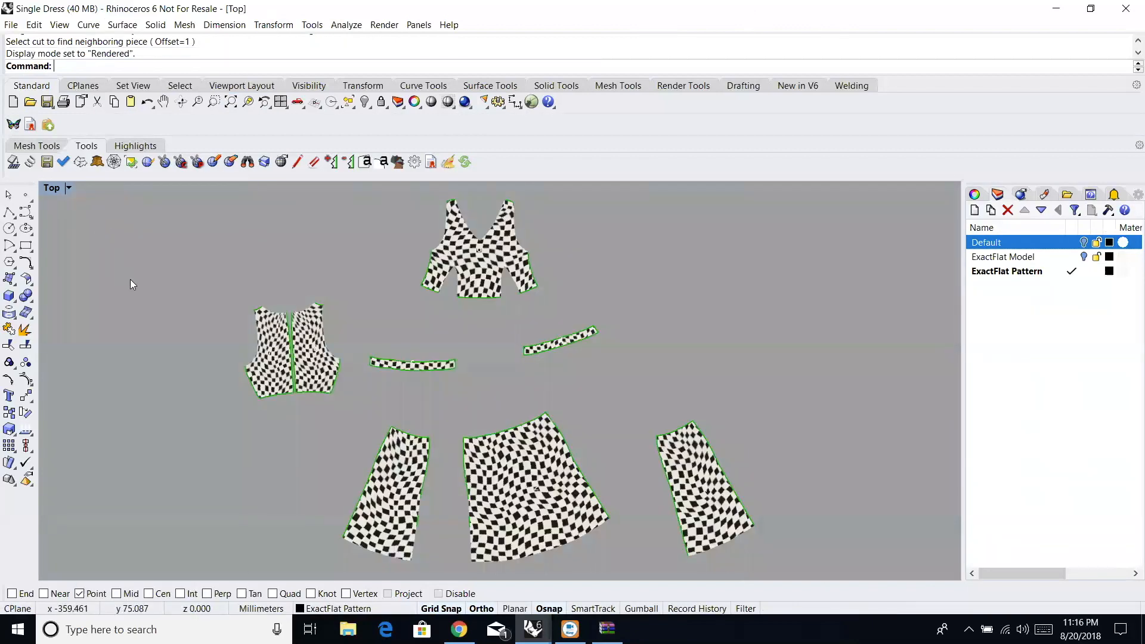